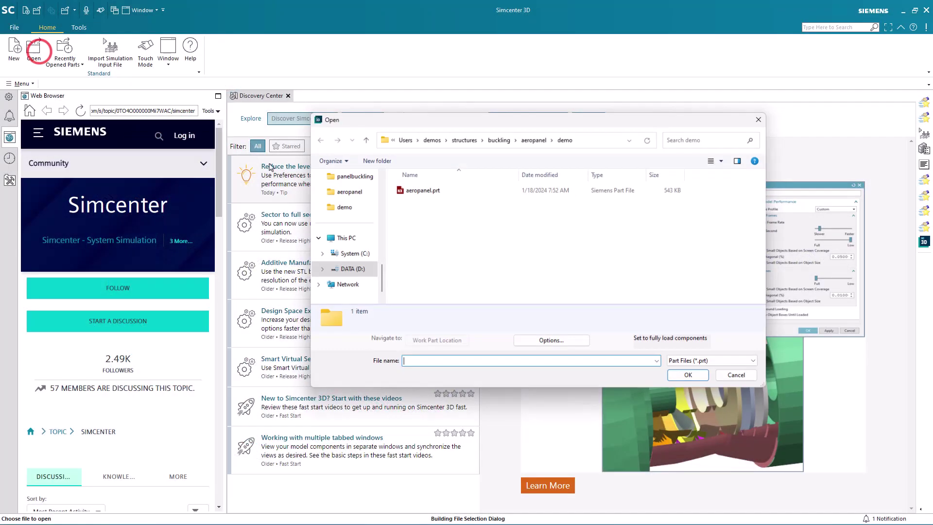
# Open aeropanel.prt and create a new FEM and simulation with default settings.
pyautogui.click(416, 191)
pyautogui.doubleClick(416, 191)
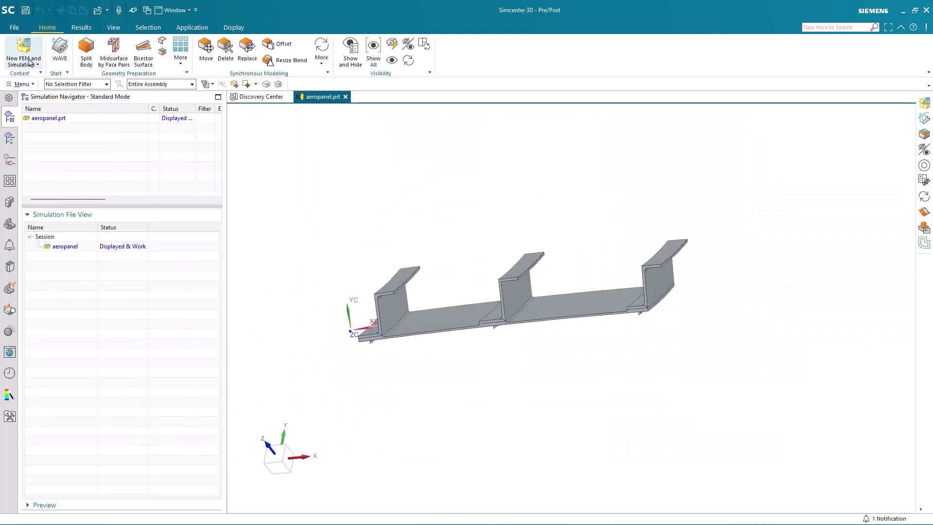
pyautogui.click(22, 50)
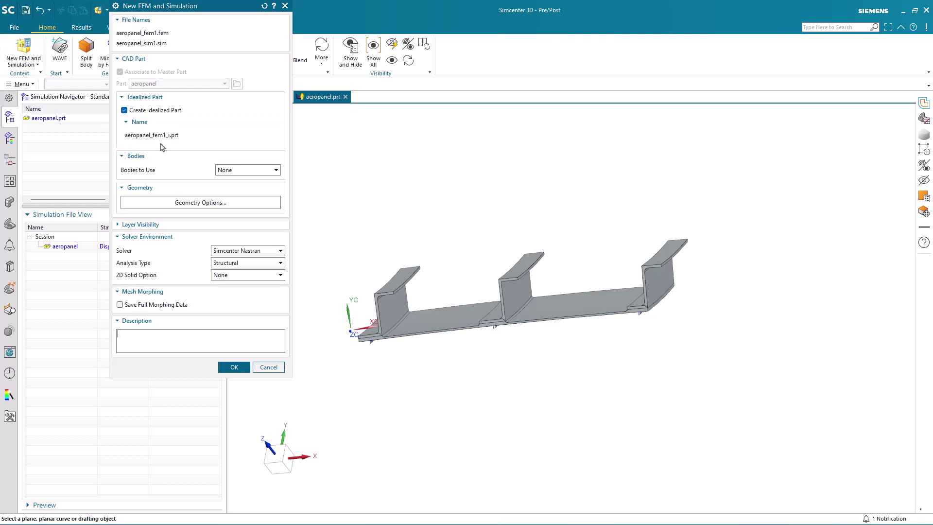
pyautogui.click(233, 366)
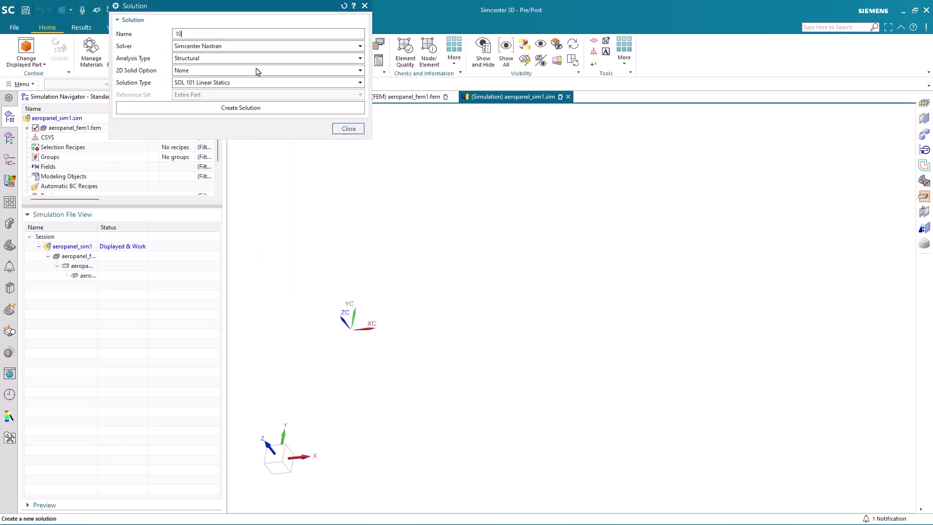
# Create a solution named 105 of type SOL 105 Linear Buckling.
pyautogui.click(263, 81)
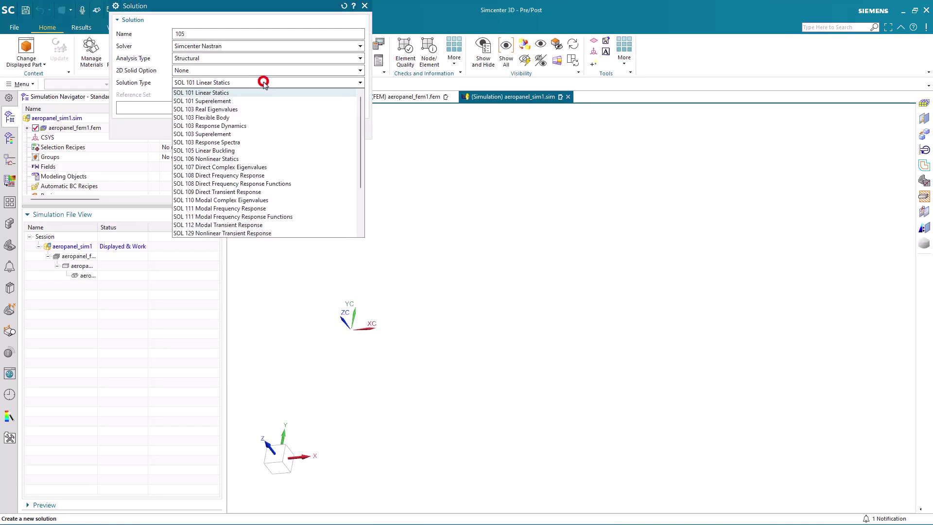
pyautogui.click(244, 150)
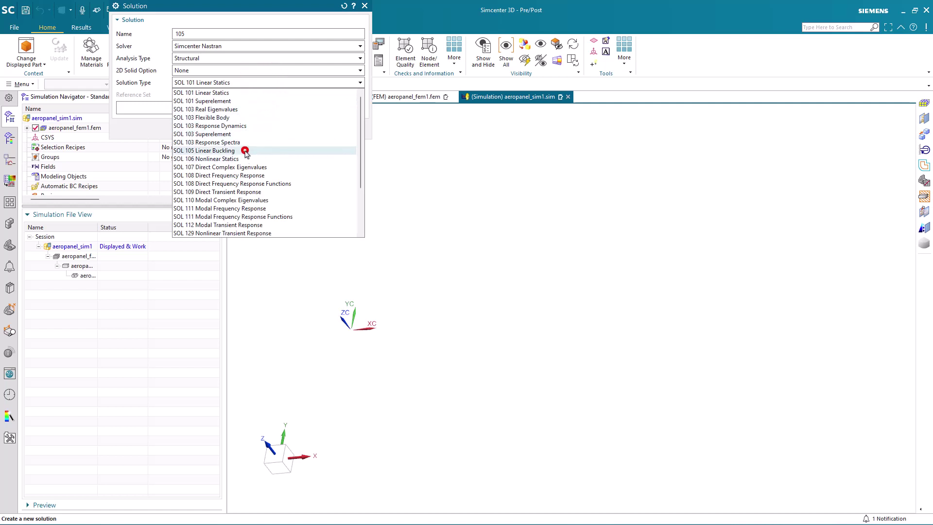
pyautogui.click(239, 108)
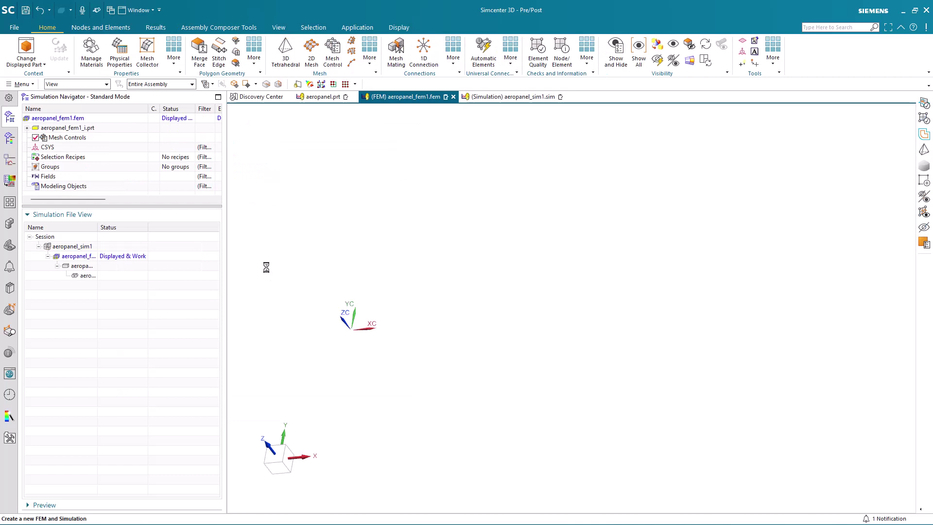
# Open the idealized part aeropanel_fem1_i.prt and promote all four panel bodies into it.
pyautogui.doubleClick(86, 266)
pyautogui.click(468, 283)
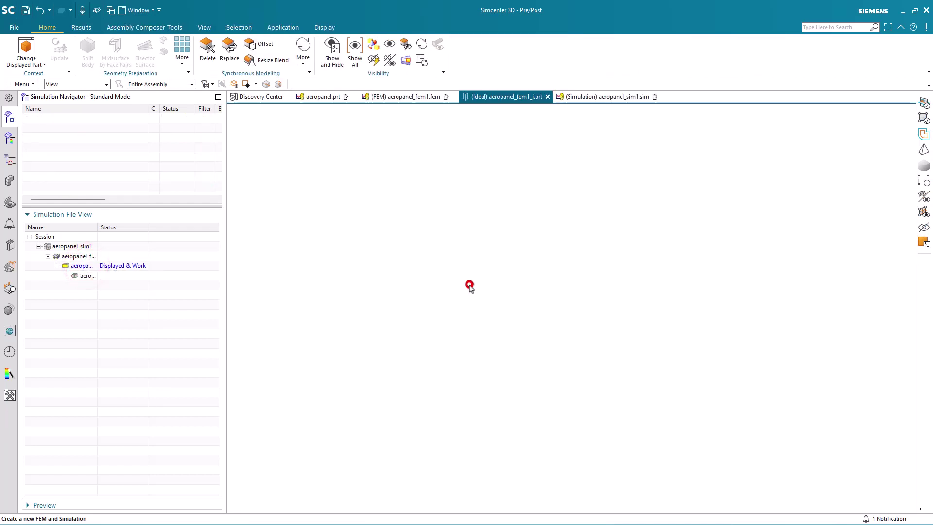
pyautogui.doubleClick(97, 228)
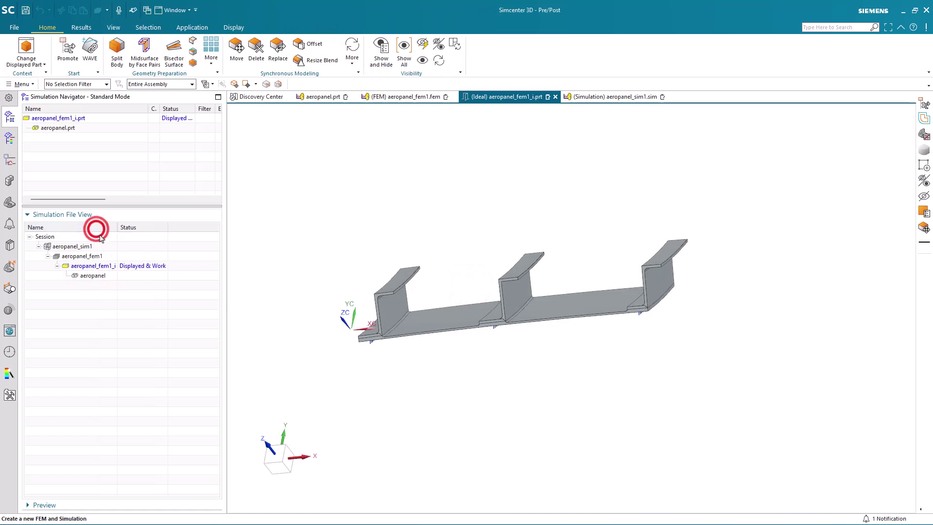
pyautogui.click(68, 55)
pyautogui.moveTo(291, 185); pyautogui.dragTo(703, 378)
pyautogui.click(149, 67)
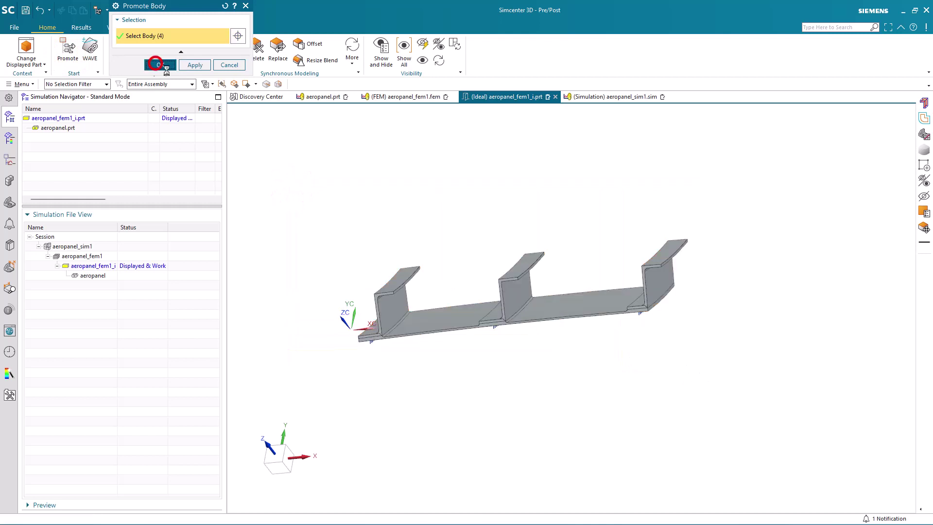
pyautogui.moveTo(324, 163); pyautogui.dragTo(293, 182, button='right')
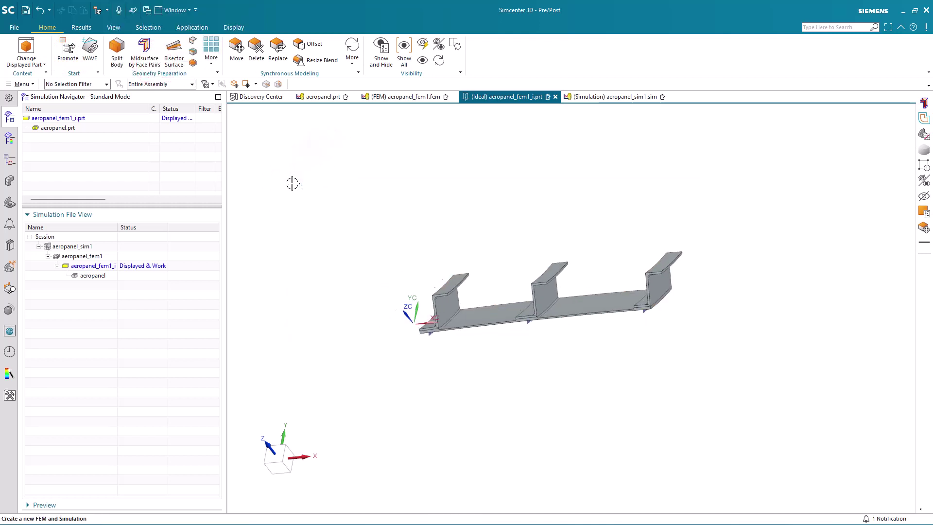
pyautogui.scroll(4, 551, 252)
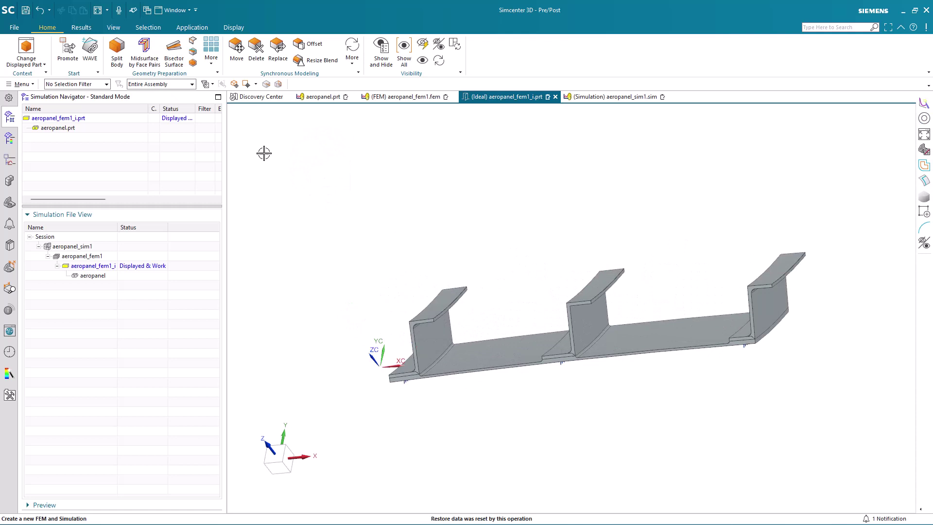
# Generate midsurface sheets from all four bodies using Midsurface by Face Pairs.
pyautogui.click(133, 50)
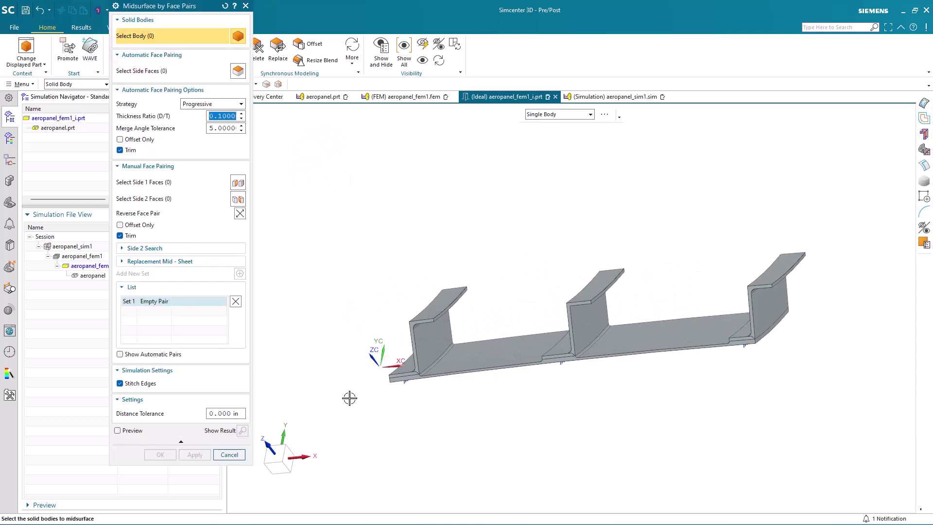
pyautogui.moveTo(350, 397); pyautogui.dragTo(843, 241)
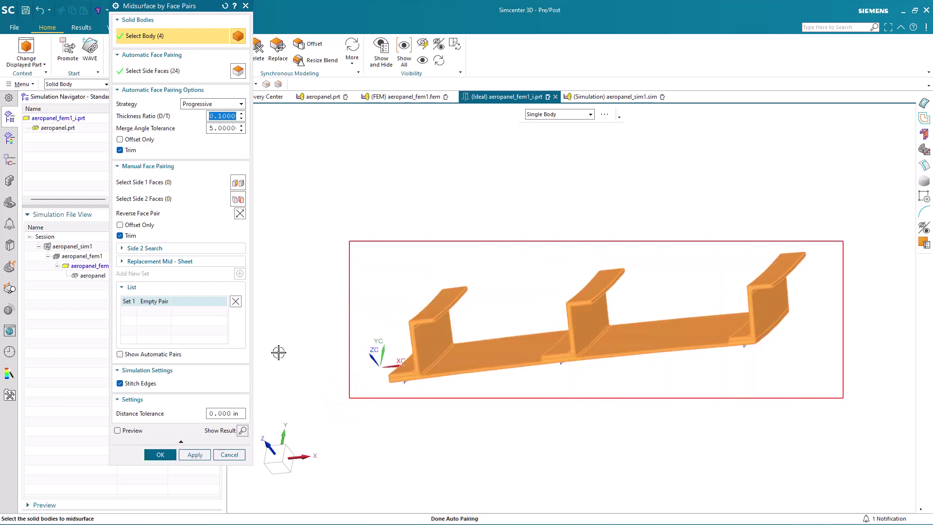
pyautogui.click(161, 457)
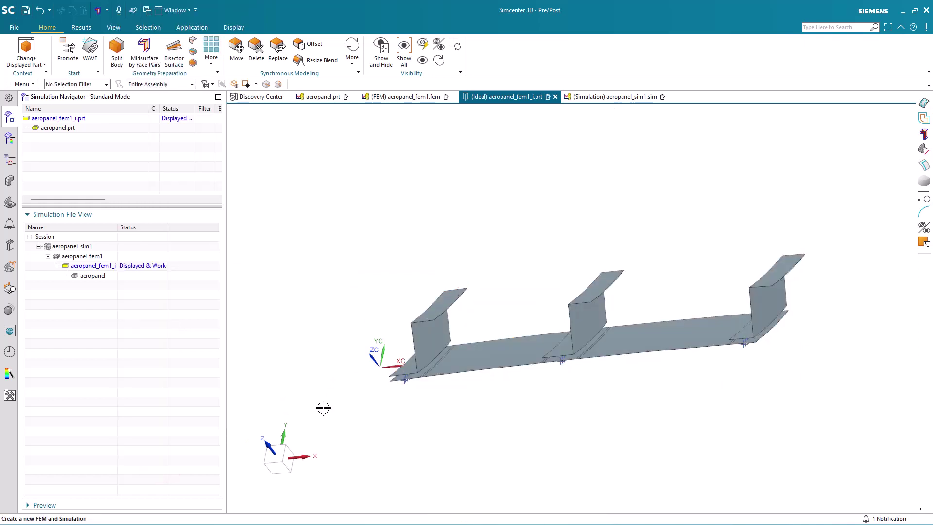
pyautogui.moveTo(323, 408); pyautogui.dragTo(321, 345, button='middle')
# Switch to the Modeling application and join the panel sheet's faces with Join Face On Same Surface.
pyautogui.click(192, 27)
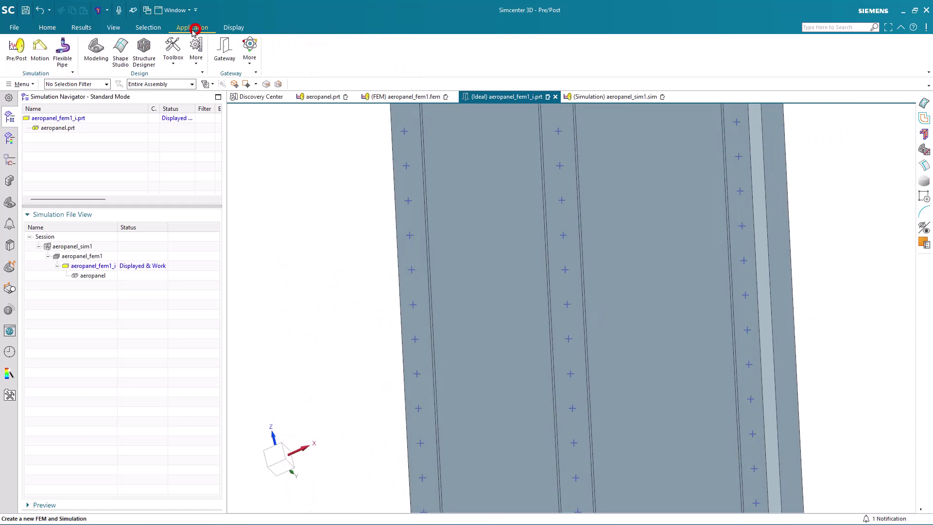
pyautogui.click(97, 54)
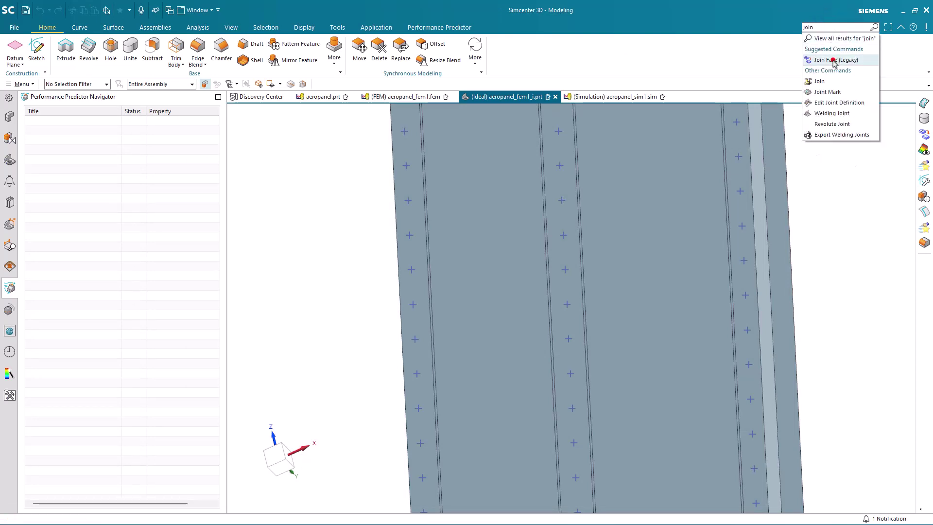
pyautogui.click(833, 61)
pyautogui.click(231, 22)
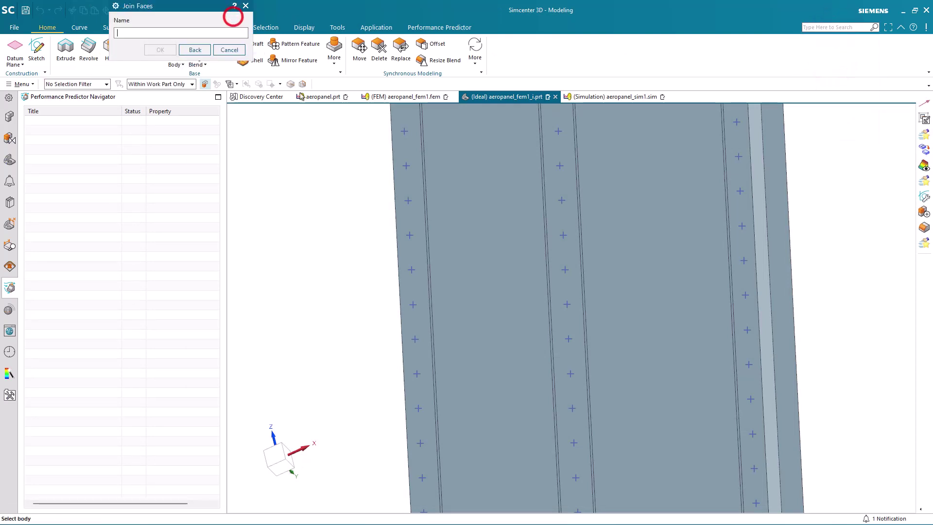
pyautogui.click(491, 224)
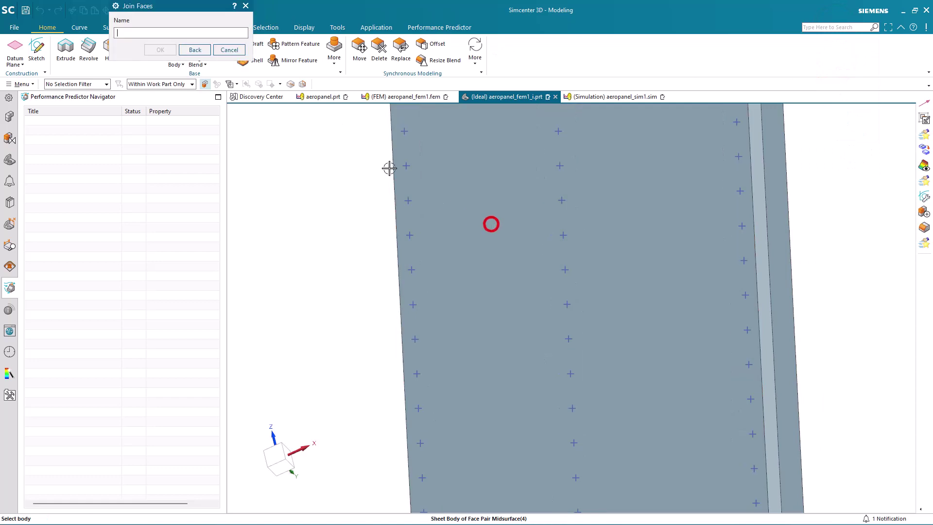
pyautogui.click(236, 49)
pyautogui.moveTo(340, 209); pyautogui.dragTo(344, 286, button='middle')
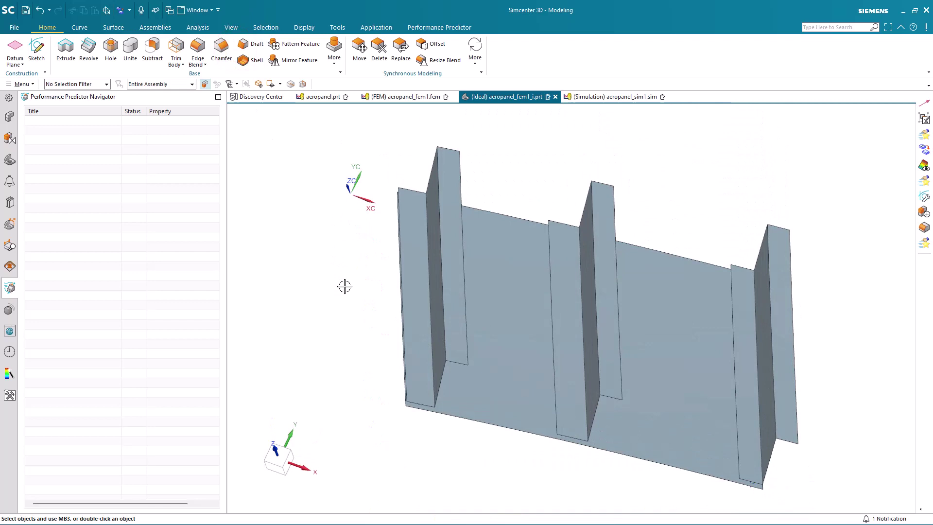
# Edit the FEM to use all ten idealized midsurface sheet bodies as its polygon geometry.
pyautogui.click(412, 96)
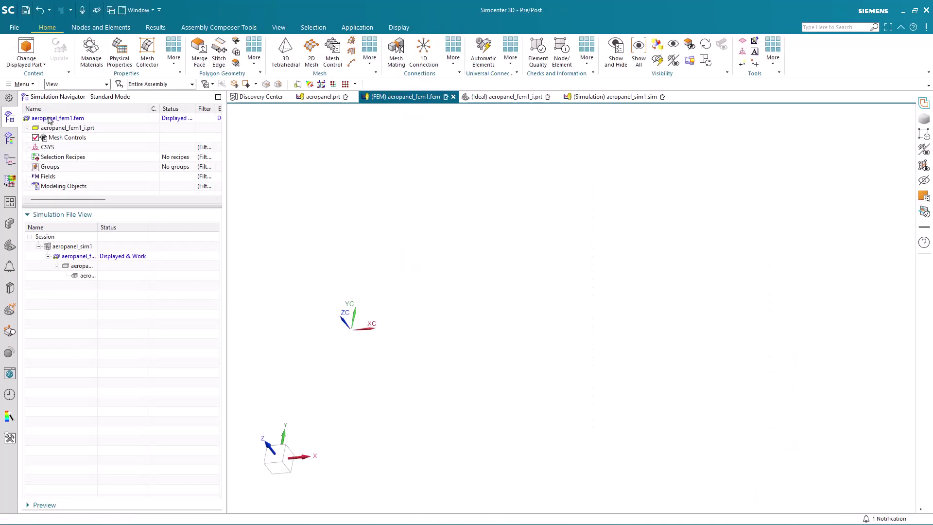
pyautogui.rightClick(49, 120)
pyautogui.click(67, 167)
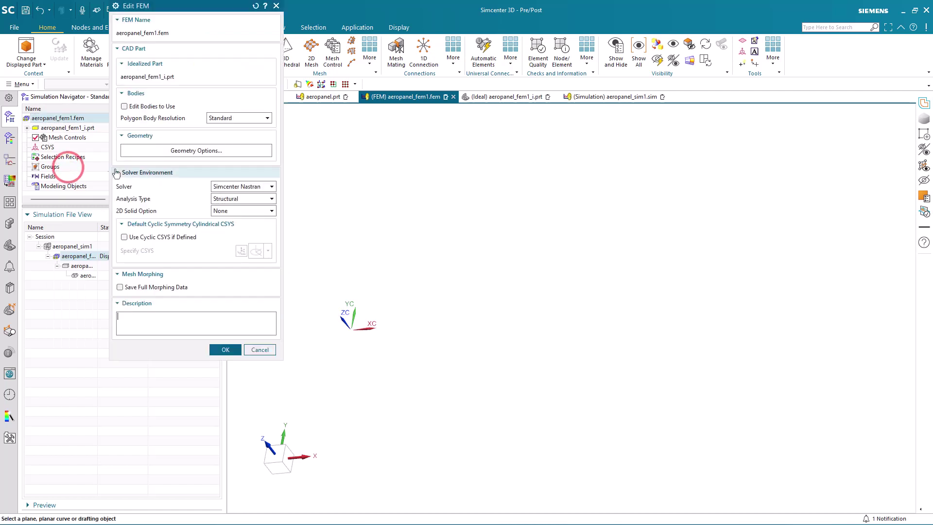
pyautogui.click(135, 108)
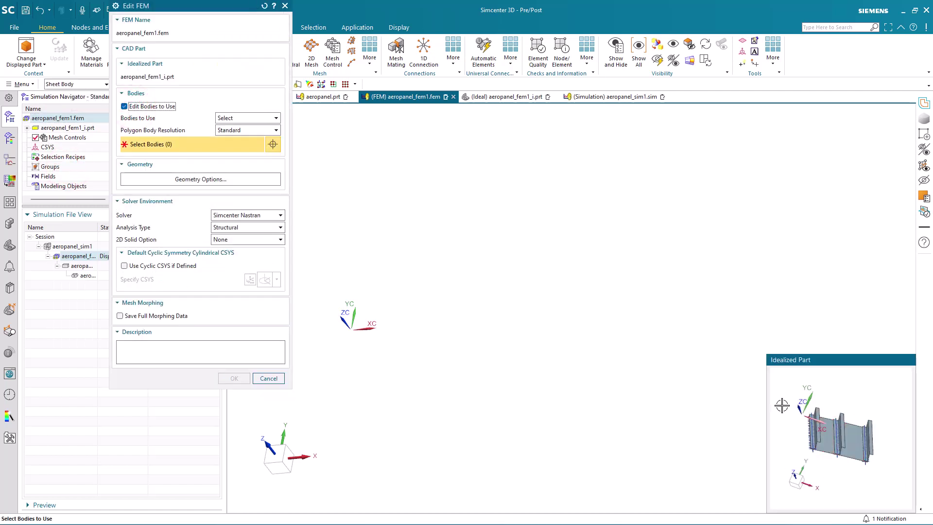
pyautogui.moveTo(824, 453); pyautogui.dragTo(896, 498)
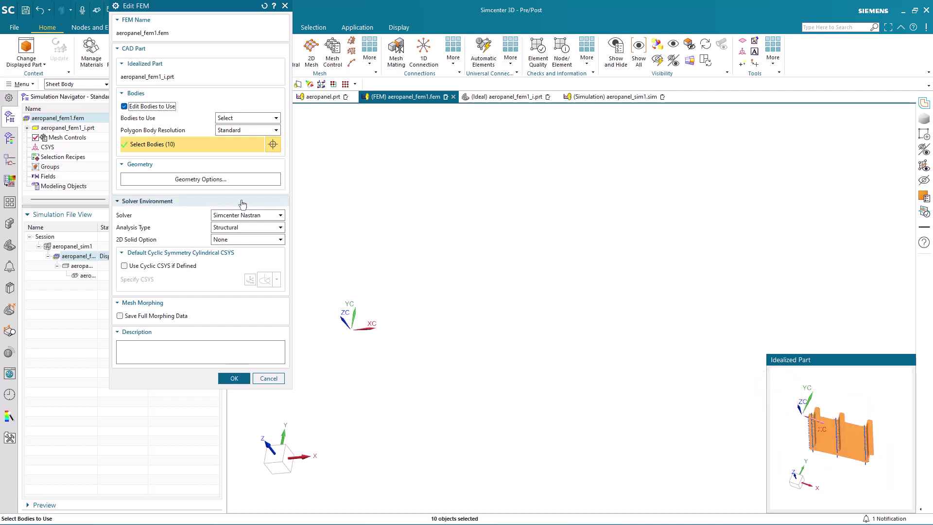
pyautogui.click(215, 179)
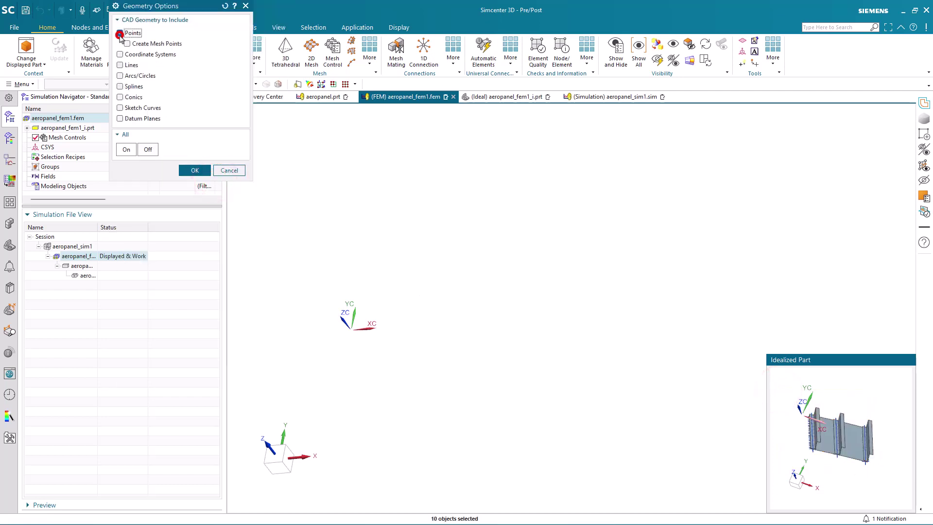
pyautogui.click(193, 170)
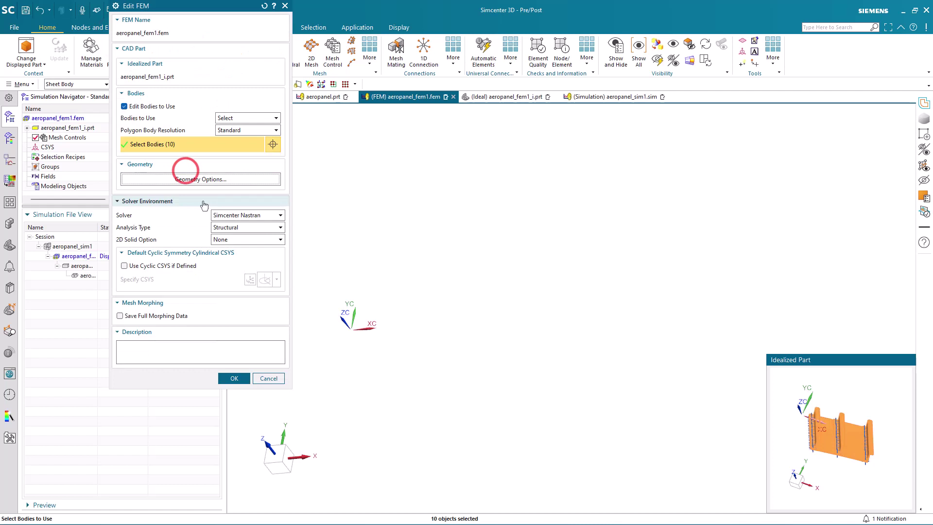
pyautogui.click(235, 378)
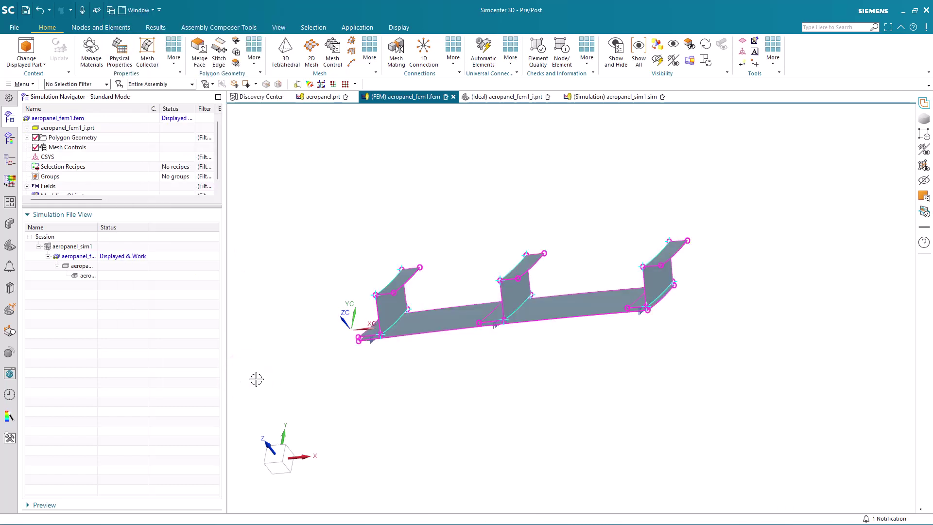
pyautogui.moveTo(272, 374); pyautogui.dragTo(278, 381, button='middle')
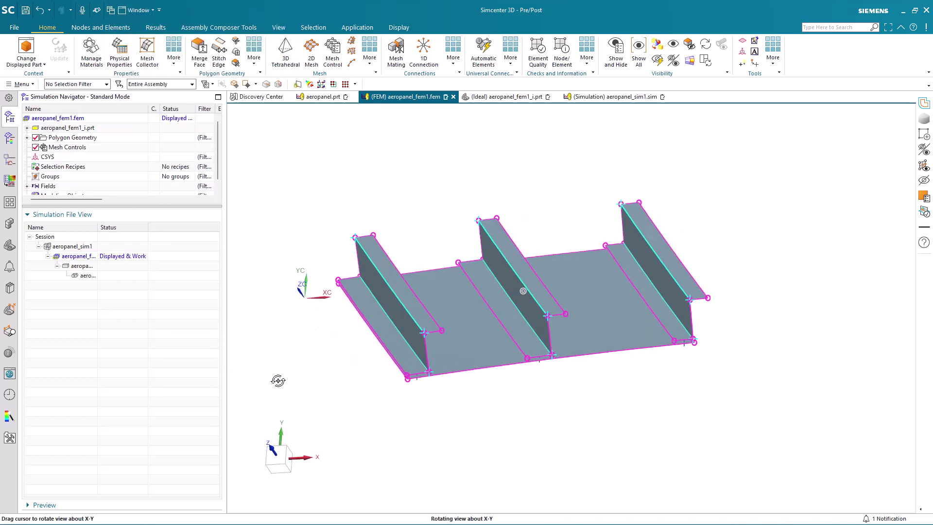
pyautogui.click(314, 57)
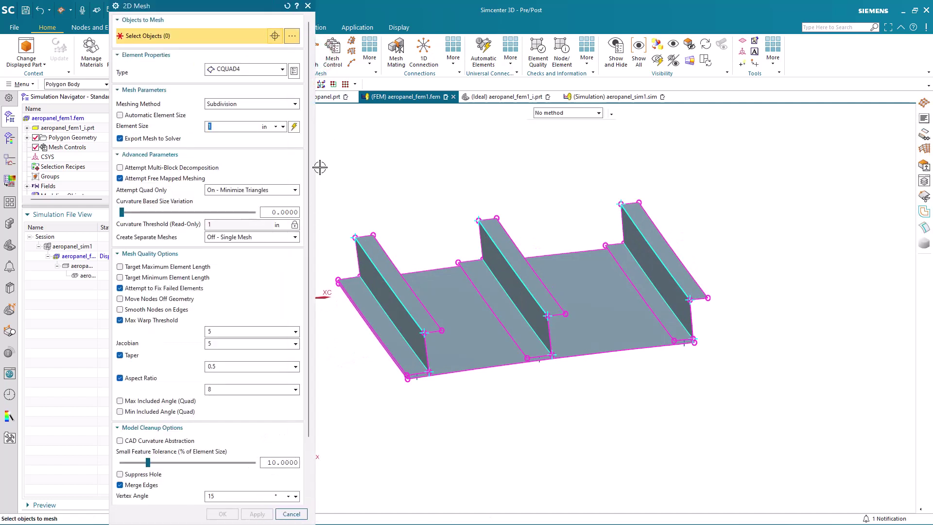
pyautogui.moveTo(325, 168); pyautogui.dragTo(729, 407)
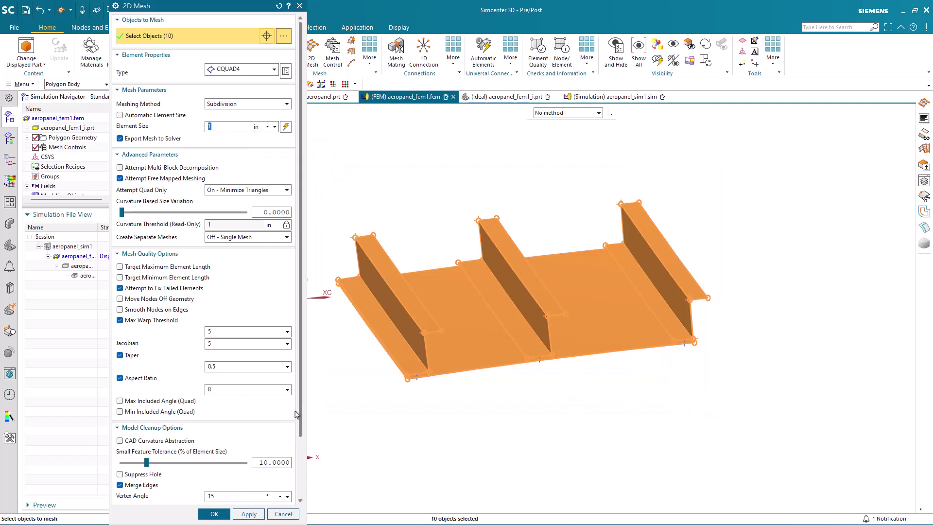
pyautogui.scroll(-4, 299, 413)
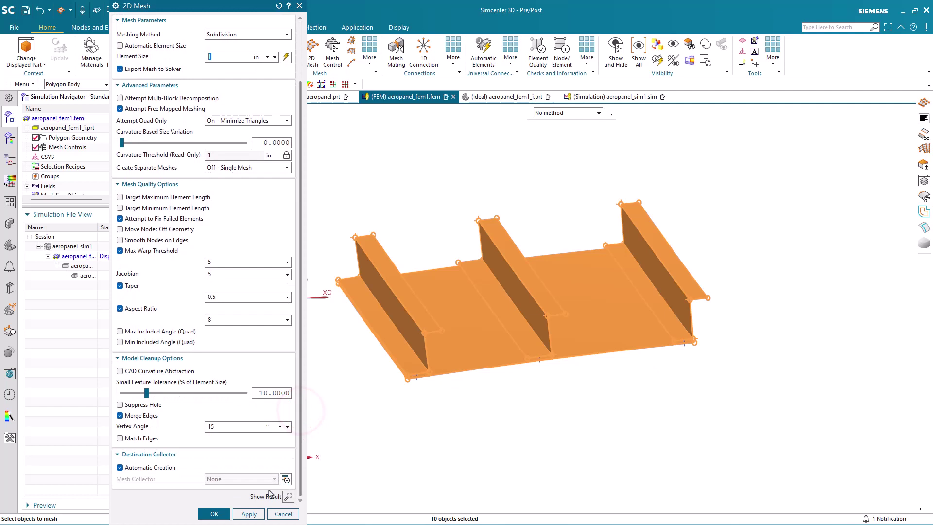
pyautogui.click(216, 513)
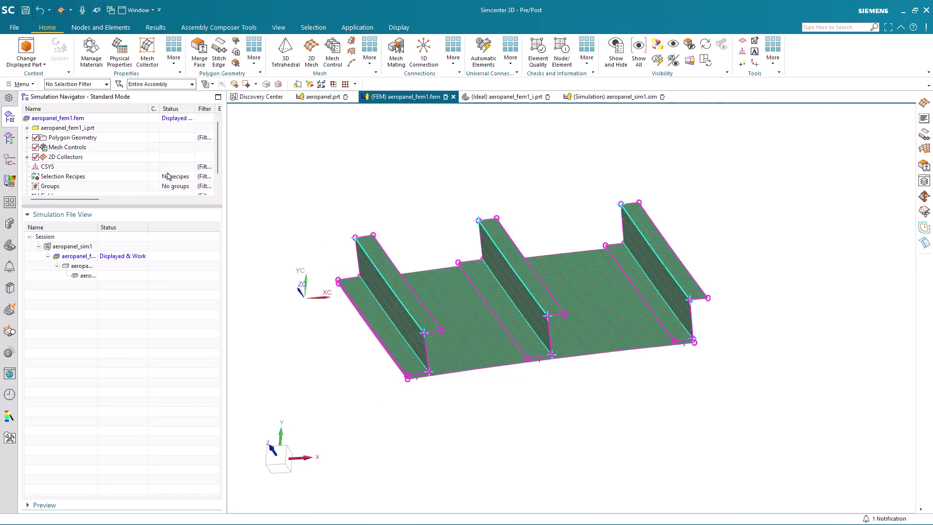
pyautogui.click(27, 157)
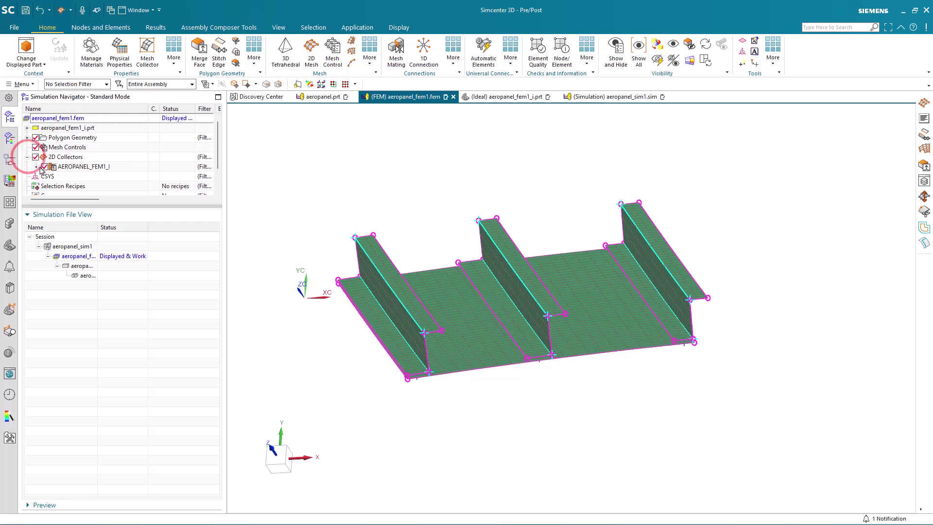
pyautogui.click(36, 167)
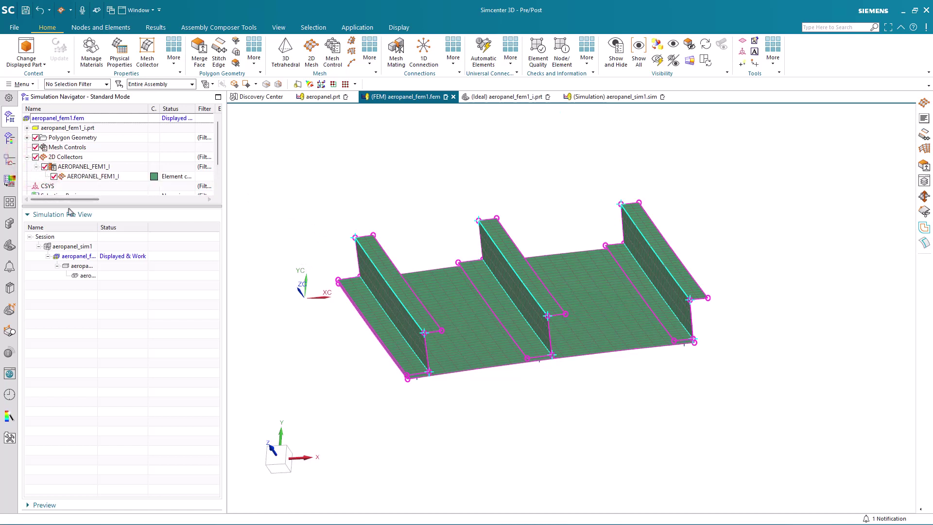
pyautogui.moveTo(69, 206); pyautogui.dragTo(78, 354)
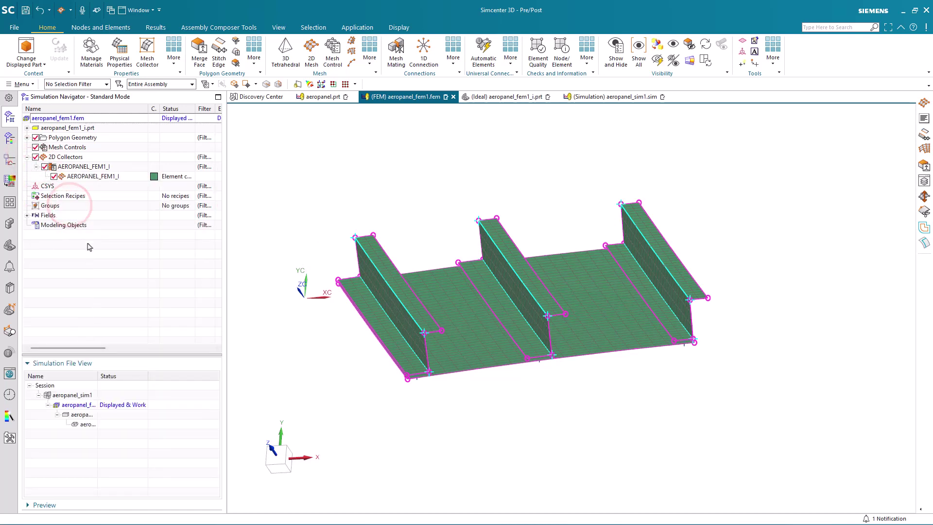
pyautogui.rightClick(88, 168)
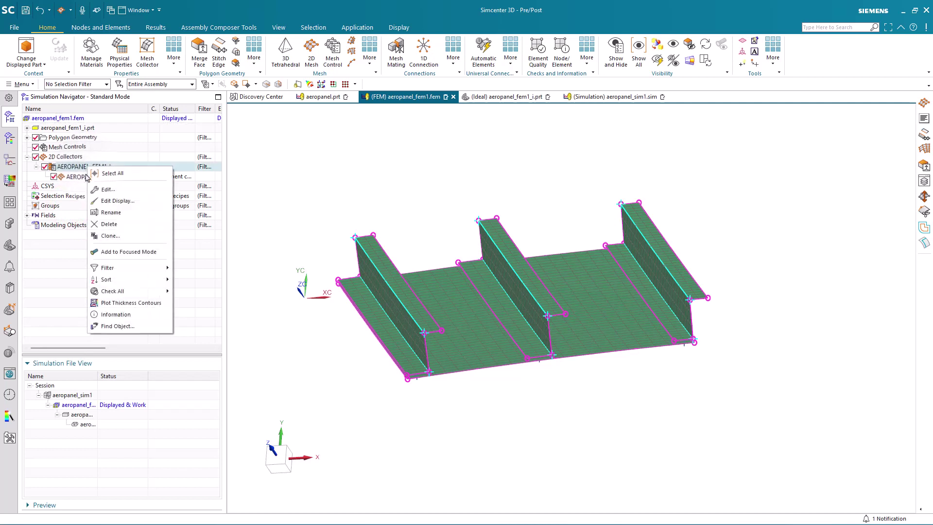
pyautogui.click(93, 190)
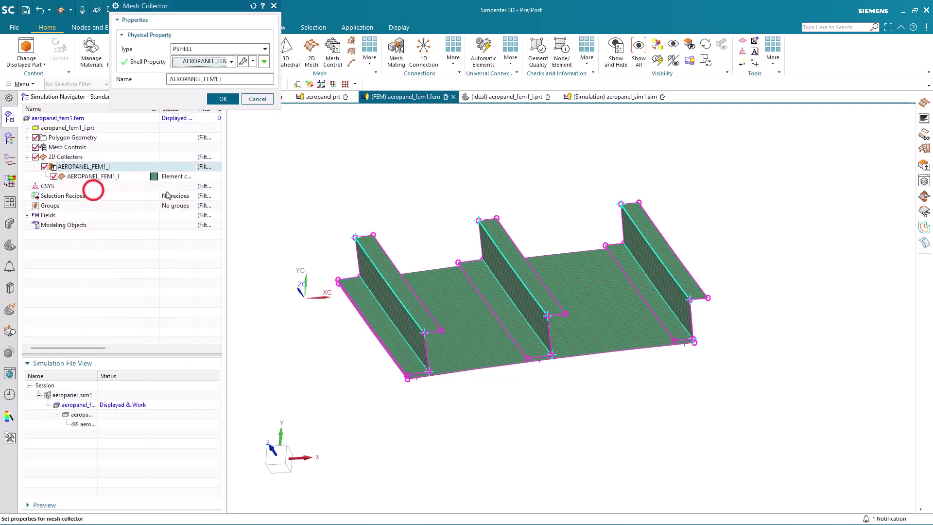
pyautogui.click(243, 62)
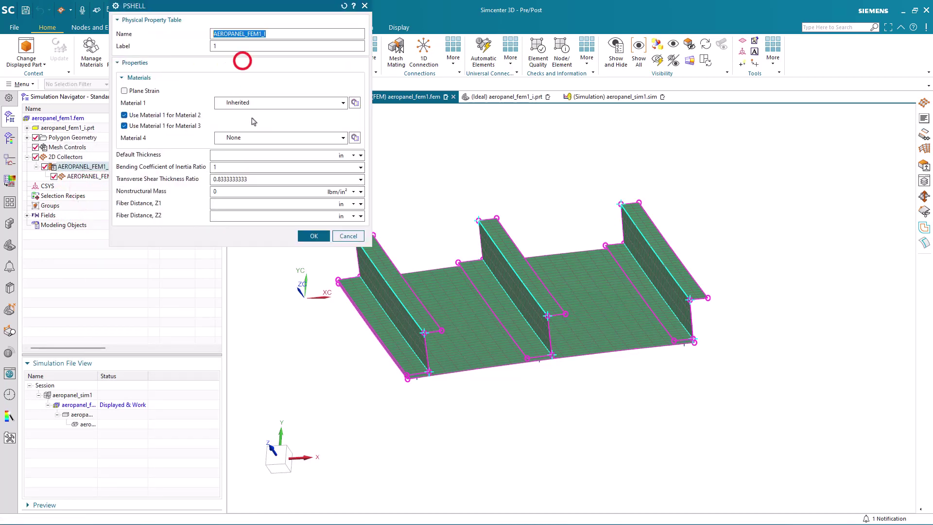
pyautogui.click(348, 237)
pyautogui.click(253, 102)
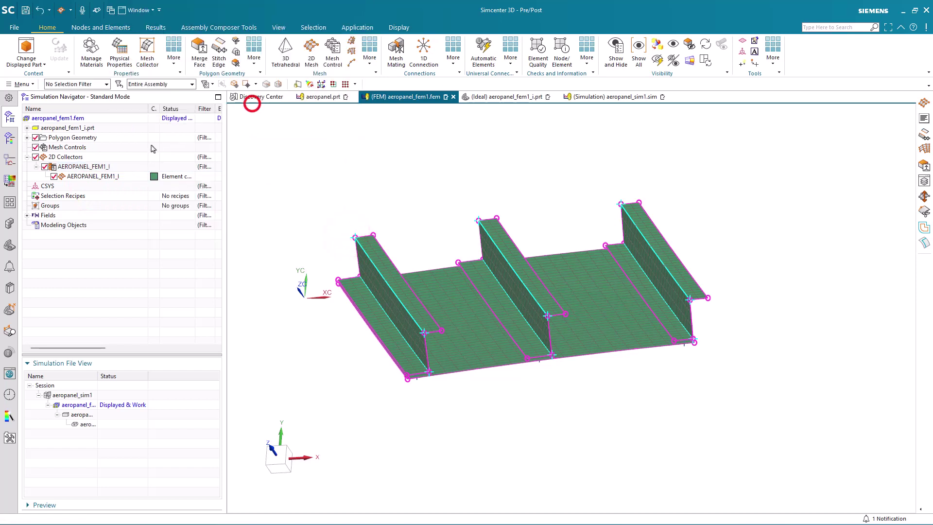
pyautogui.rightClick(77, 177)
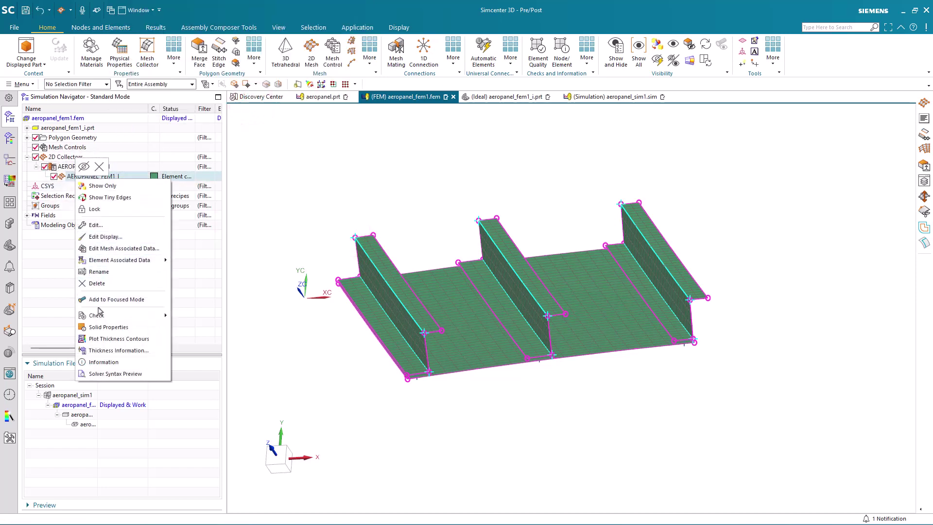
pyautogui.click(106, 339)
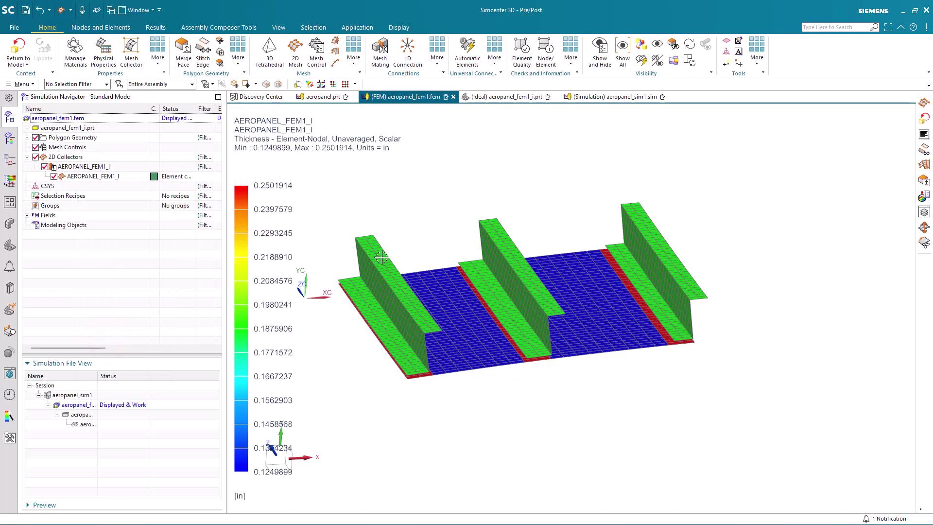
pyautogui.moveTo(381, 257)
pyautogui.mouseDown(button='middle')
pyautogui.moveTo(373, 228)
pyautogui.moveTo(377, 313)
pyautogui.moveTo(379, 259)
pyautogui.mouseUp(button='middle')
pyautogui.scroll(2, 379, 255)
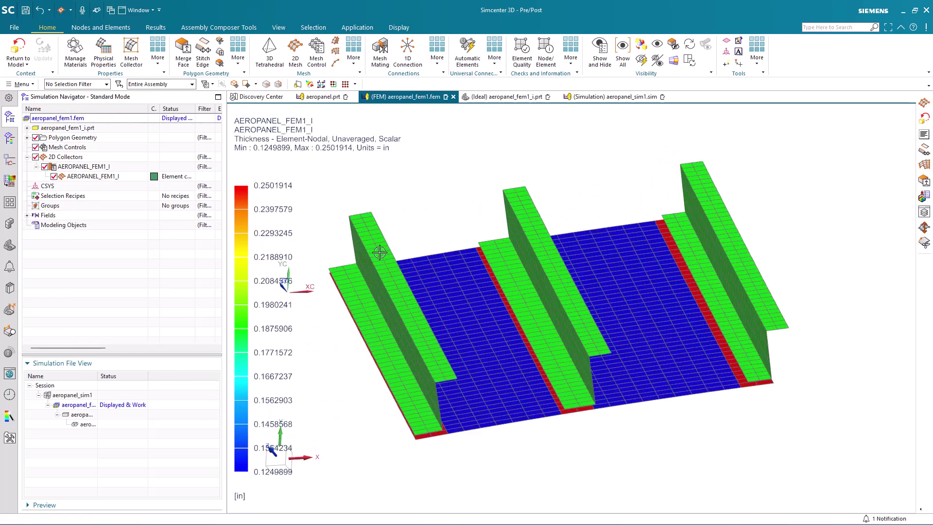
pyautogui.click(19, 49)
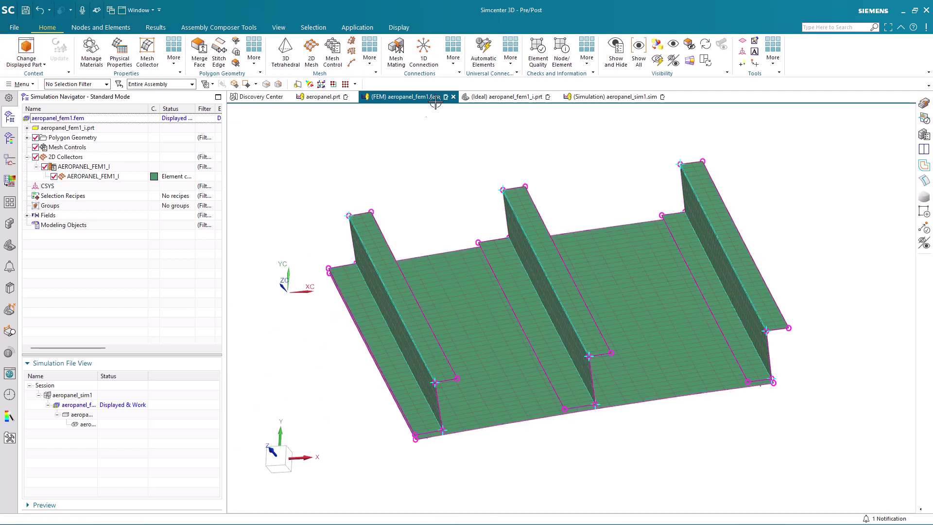
# Start a Spot Weld connection and box-select all 60 weld points on the panel.
pyautogui.click(452, 59)
pyautogui.click(467, 131)
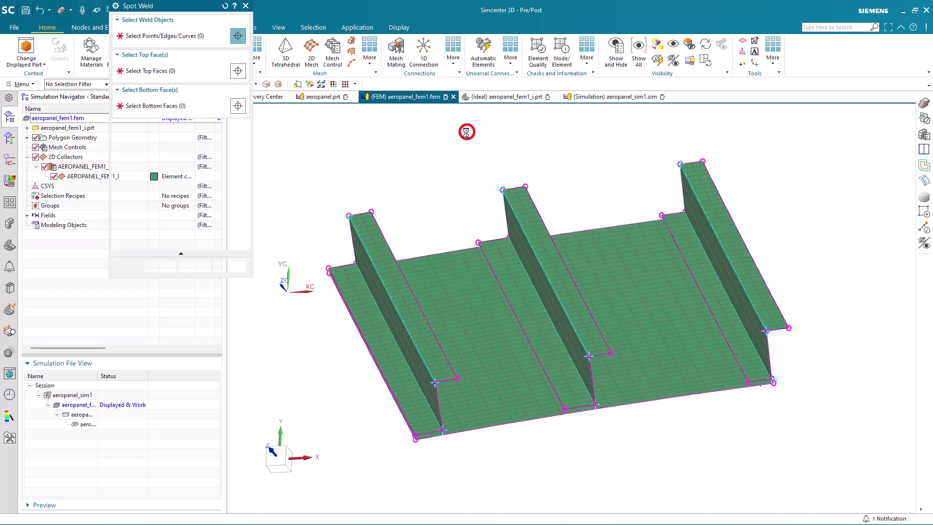
pyautogui.click(78, 84)
pyautogui.click(70, 128)
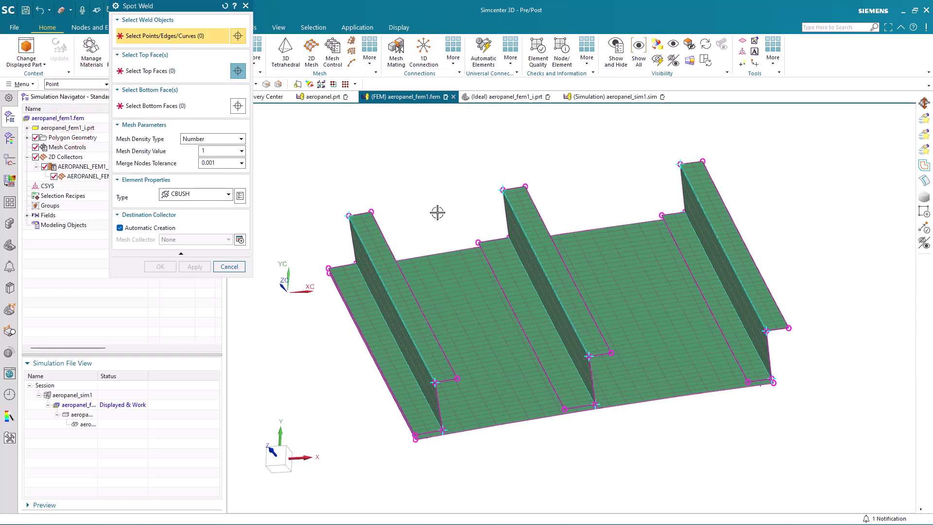
pyautogui.moveTo(438, 212); pyautogui.dragTo(431, 196, button='middle')
pyautogui.moveTo(272, 166); pyautogui.dragTo(792, 462)
# Use the skin as top face and the three stiffener flanges as bottom faces to create the welds.
pyautogui.click(183, 72)
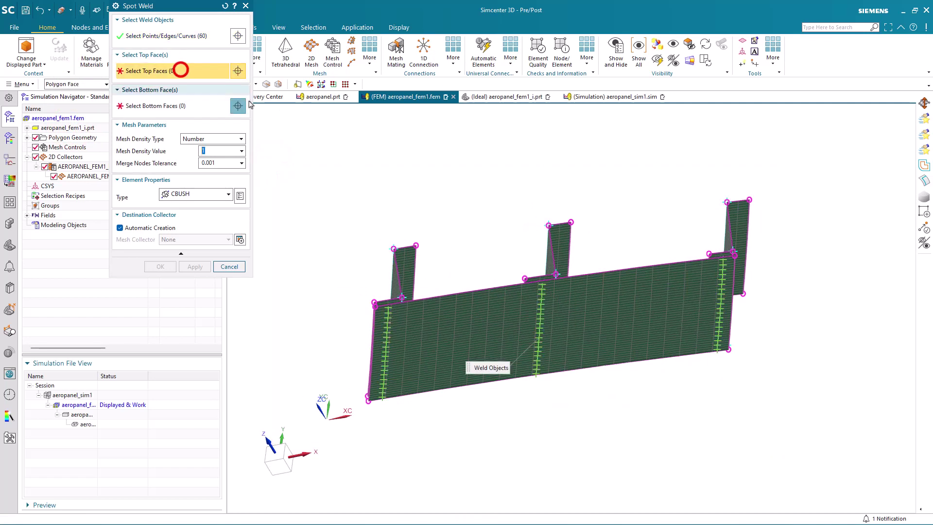
pyautogui.click(469, 319)
pyautogui.click(173, 106)
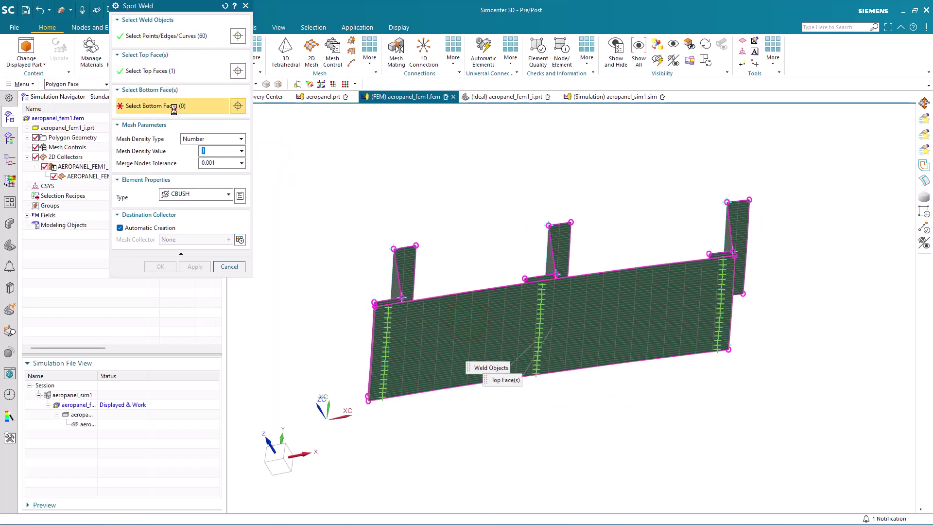
pyautogui.moveTo(329, 197); pyautogui.dragTo(393, 276, button='middle')
pyautogui.click(360, 300)
pyautogui.click(515, 282)
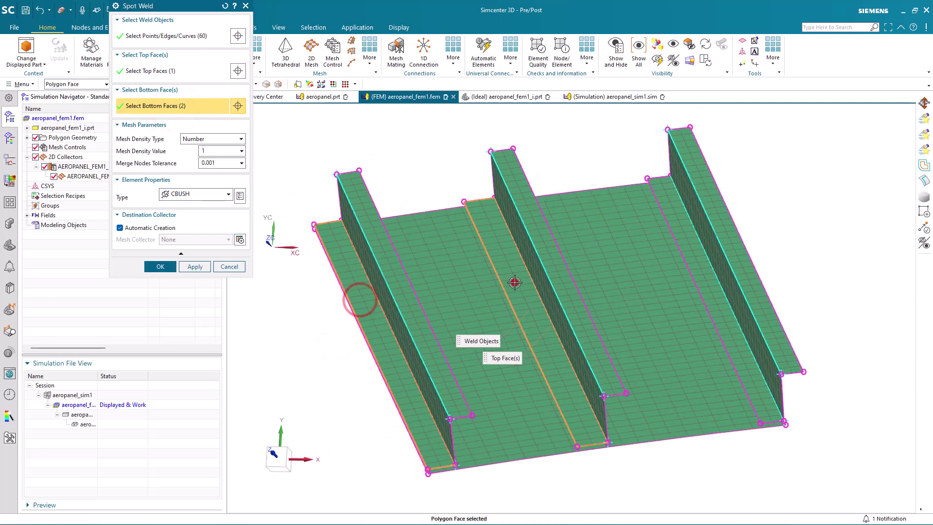
pyautogui.click(700, 283)
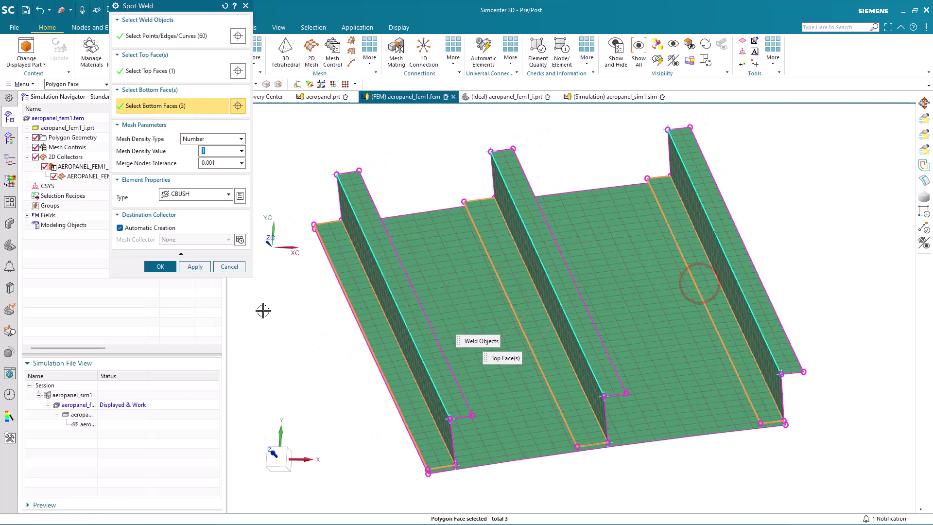
pyautogui.click(155, 268)
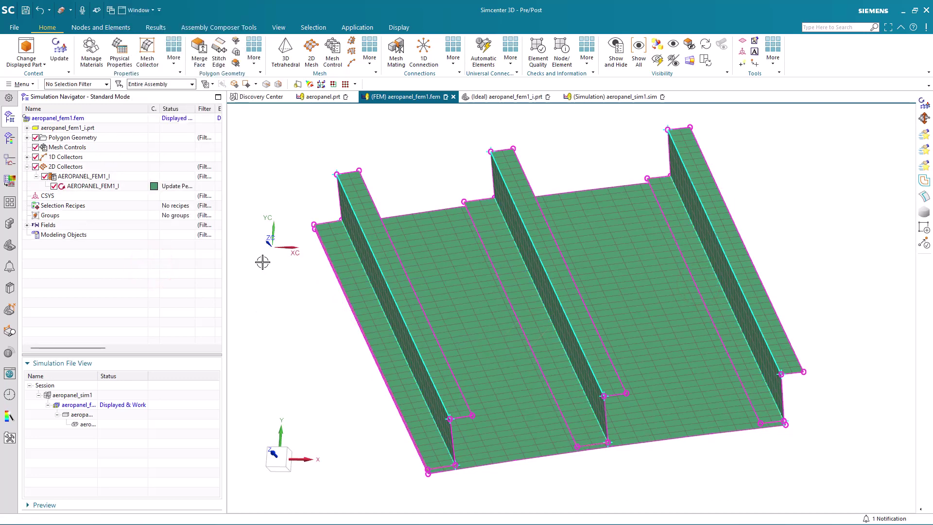
# Update the mesh to 1791 elements and expand 1D Collectors to reveal Cbush Collector(1).
pyautogui.click(59, 49)
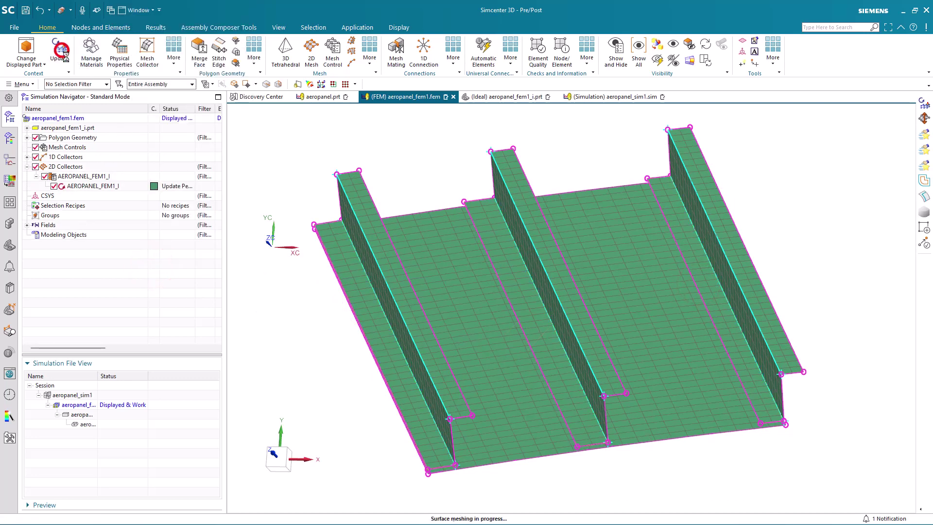
pyautogui.scroll(5, 453, 499)
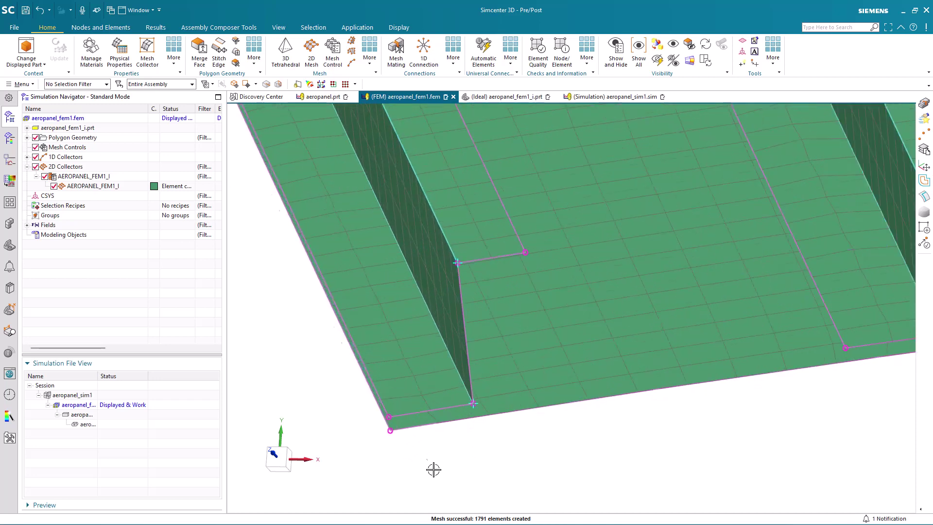
pyautogui.moveTo(413, 372)
pyautogui.mouseDown(button='middle')
pyautogui.moveTo(408, 355)
pyautogui.moveTo(408, 368)
pyautogui.moveTo(394, 358)
pyautogui.moveTo(411, 367)
pyautogui.mouseUp(button='middle')
pyautogui.hotkey('ctrl', 'f')
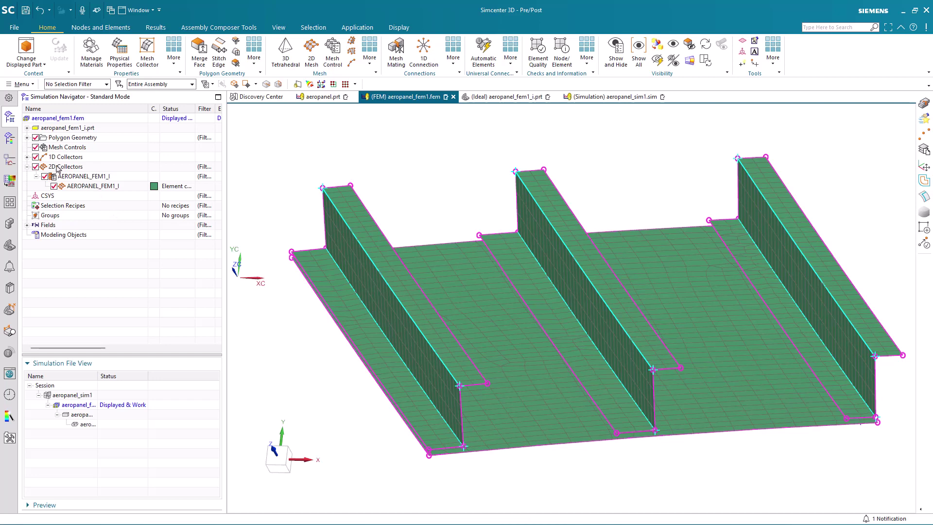
pyautogui.click(27, 157)
pyautogui.click(35, 166)
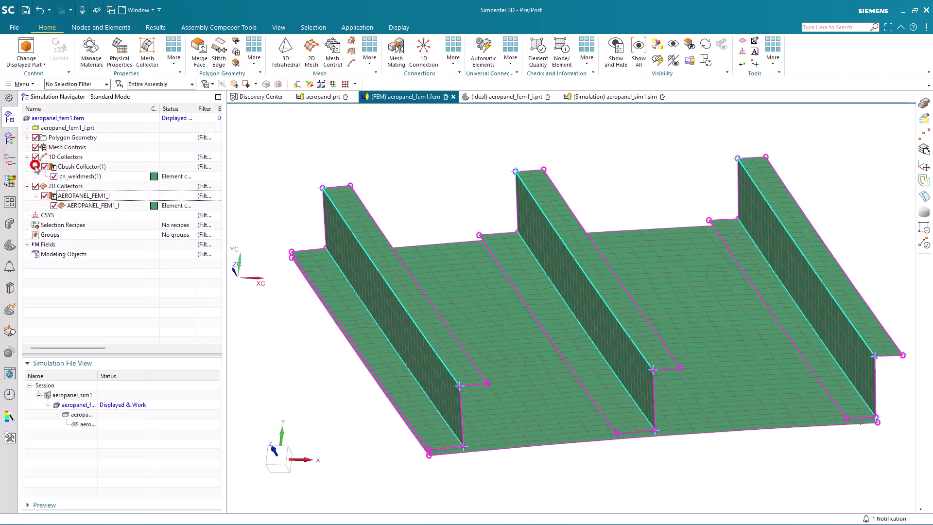
# Set the PBUSH1 X Translation stiffness to 1e7 in Cbush Collector(1).
pyautogui.rightClick(55, 168)
pyautogui.click(80, 188)
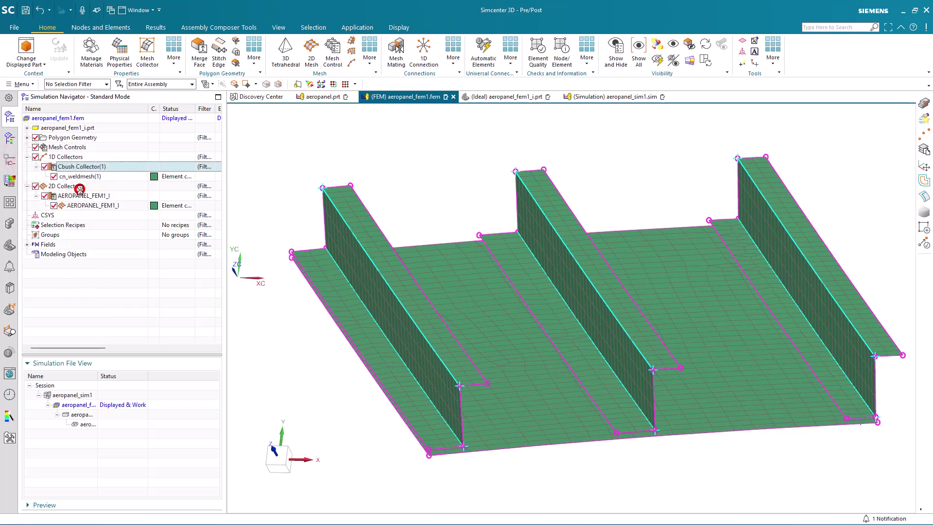
pyautogui.click(248, 62)
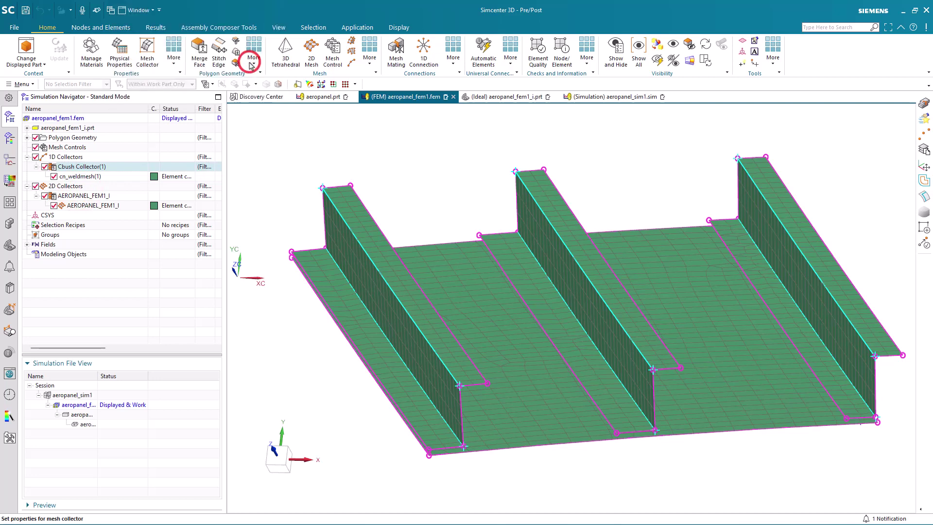
pyautogui.click(205, 108)
pyautogui.write('1')
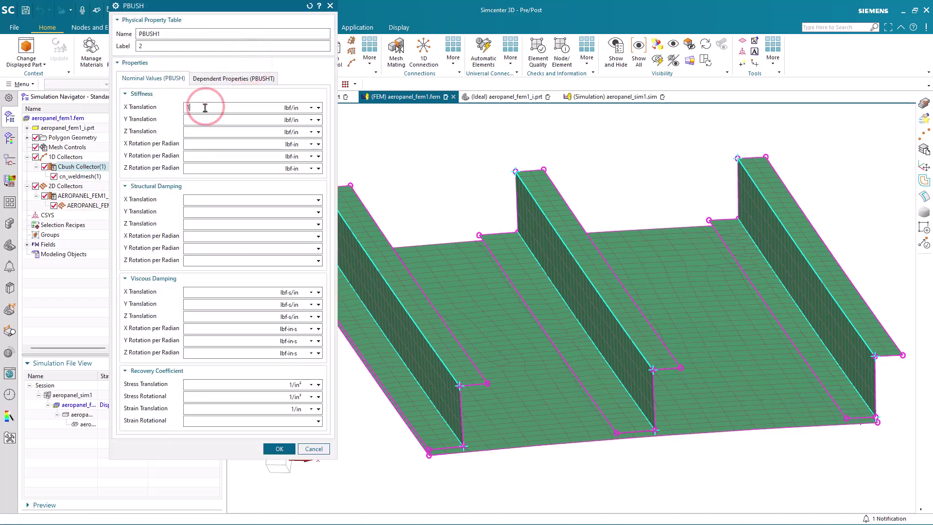
pyautogui.write('e7')
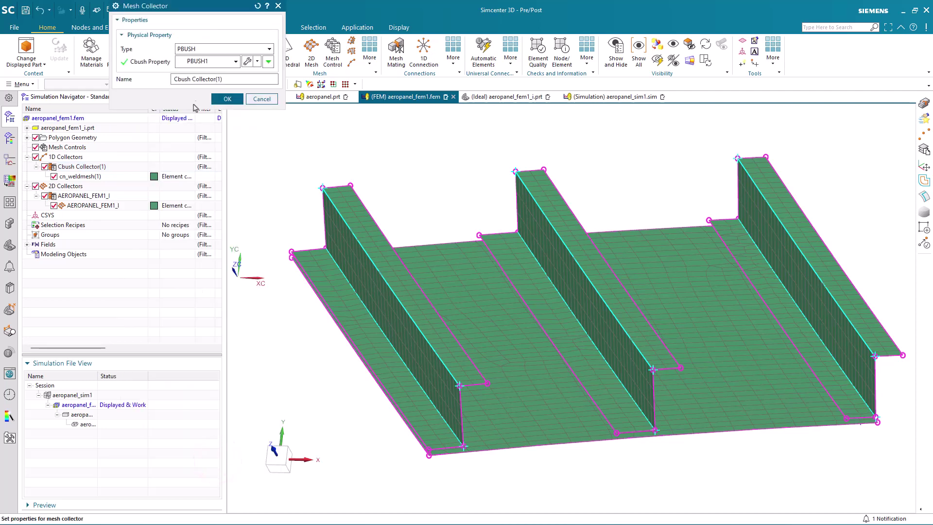
pyautogui.click(227, 99)
# Override the cn_weldmesh(1) element CSYS to the absolute coordinate system.
pyautogui.rightClick(90, 177)
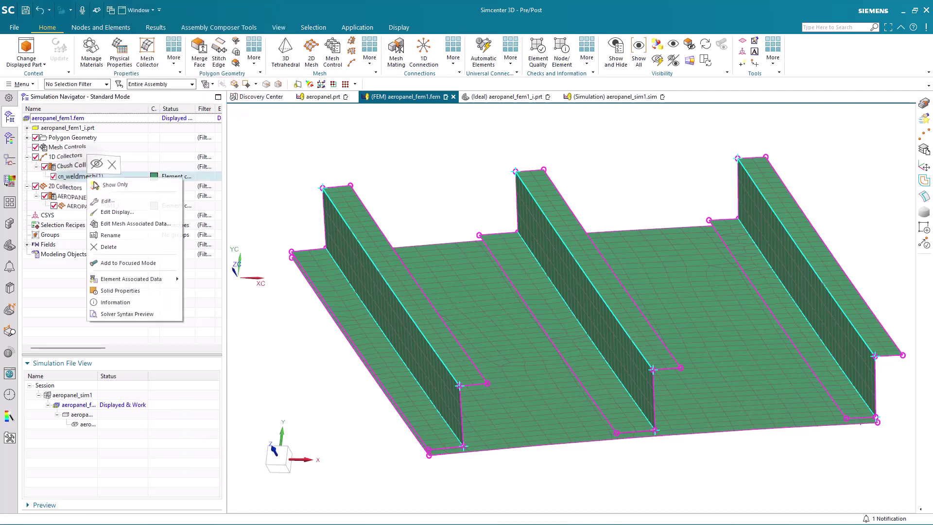
pyautogui.click(111, 223)
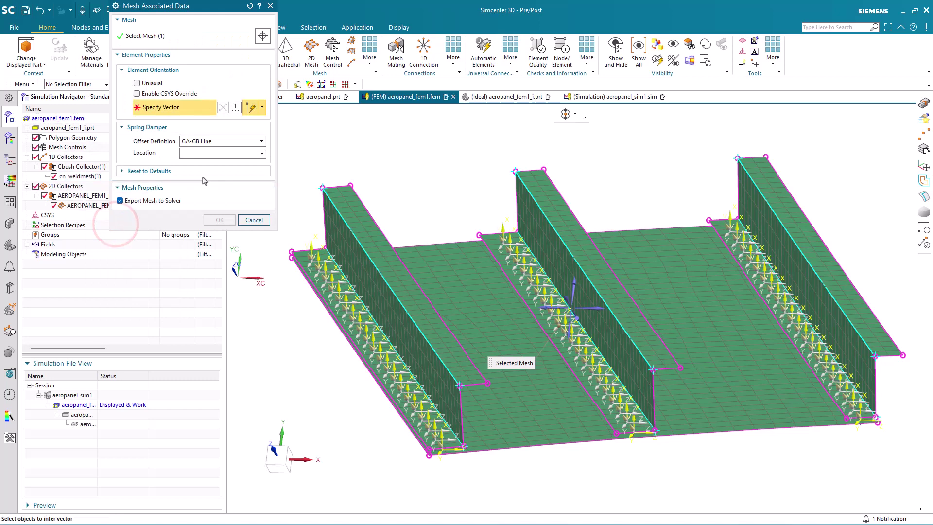
pyautogui.click(166, 94)
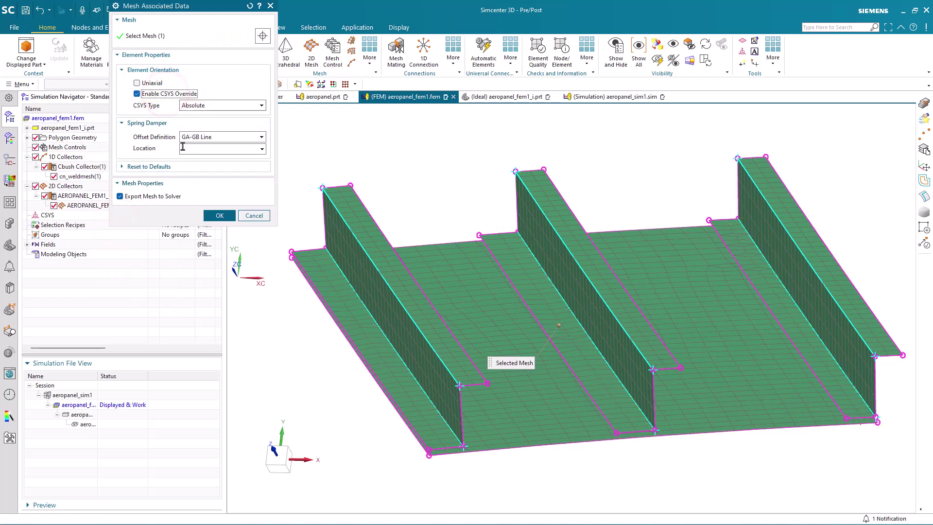
pyautogui.click(220, 216)
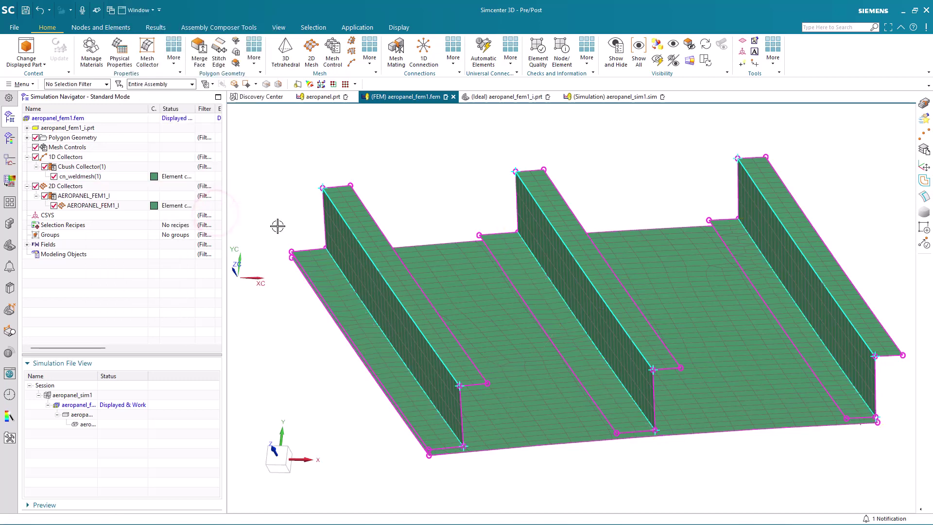
# In the simulation, apply a Fixed Constraint to the panel's top edges using the Polygon Edge filter.
pyautogui.click(613, 96)
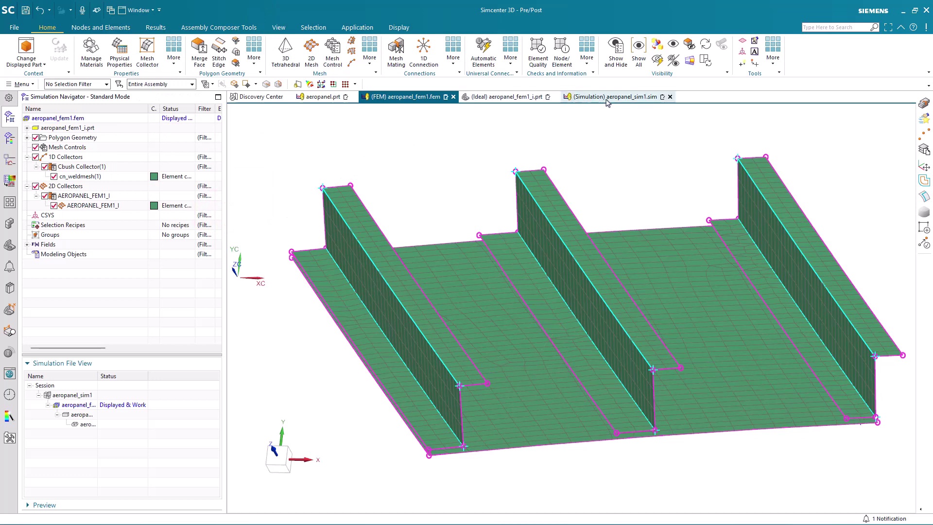
pyautogui.moveTo(496, 200); pyautogui.dragTo(495, 226, button='middle')
pyautogui.scroll(-2, 464, 307)
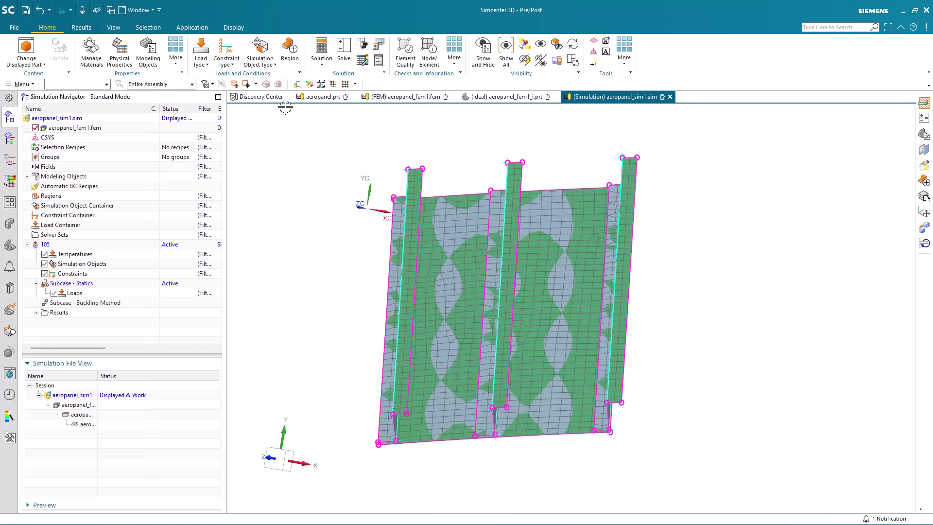
pyautogui.click(227, 62)
pyautogui.click(246, 99)
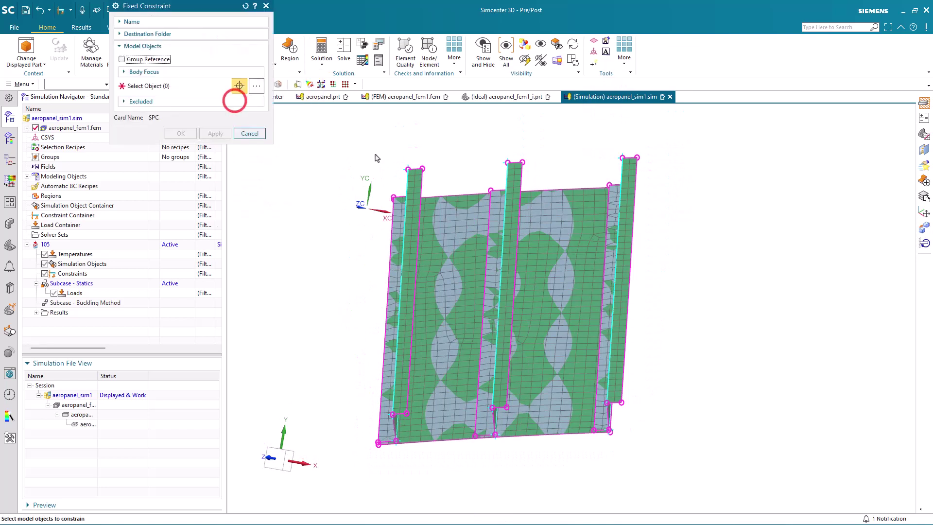
pyautogui.moveTo(375, 140); pyautogui.dragTo(590, 196)
pyautogui.click(73, 84)
pyautogui.click(65, 160)
pyautogui.click(181, 133)
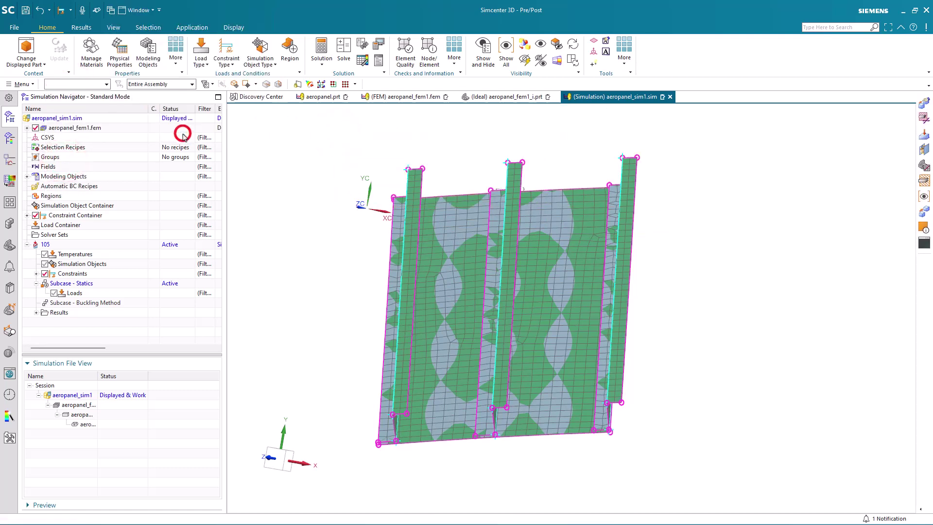
# Start a User Defined Constraint with DOF1, DOF2, DOF4 and DOF5 set to Fixed.
pyautogui.click(225, 59)
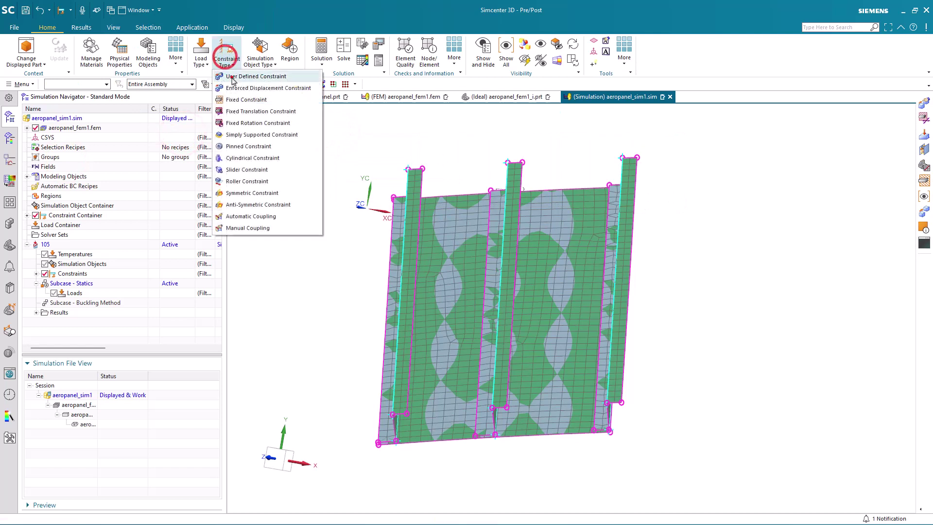
pyautogui.click(232, 77)
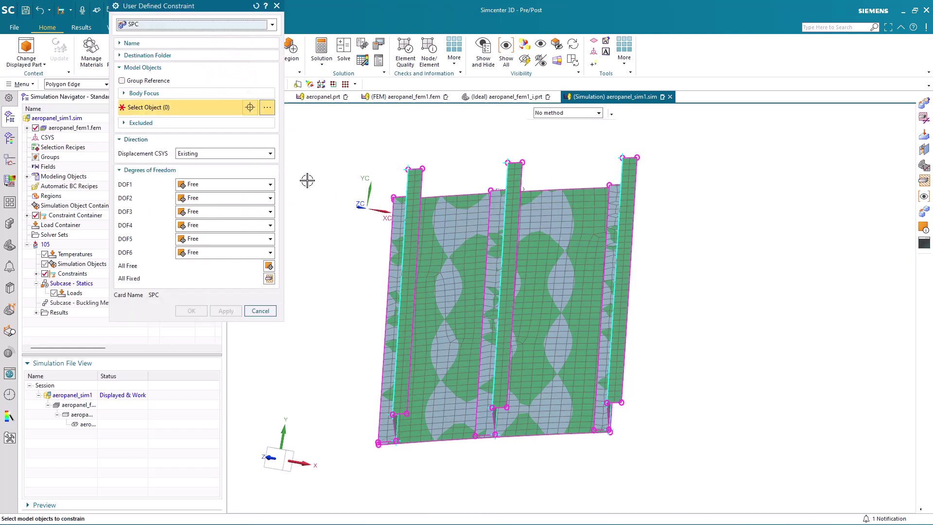
pyautogui.click(269, 185)
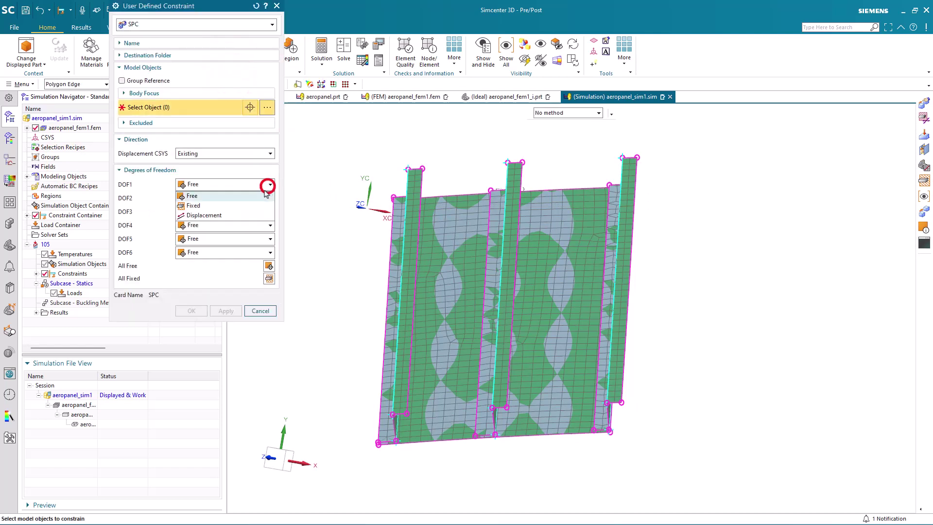
pyautogui.click(258, 205)
pyautogui.click(257, 199)
pyautogui.click(256, 212)
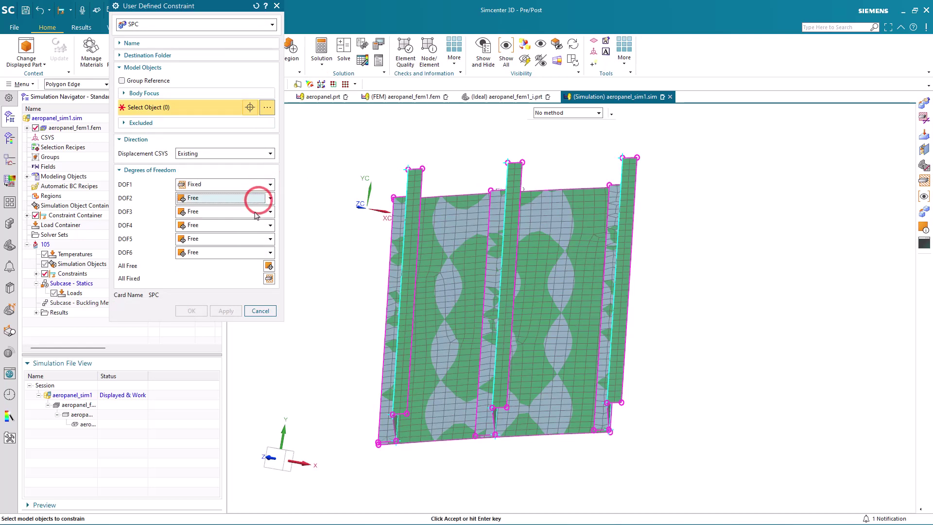
pyautogui.click(257, 199)
pyautogui.click(249, 217)
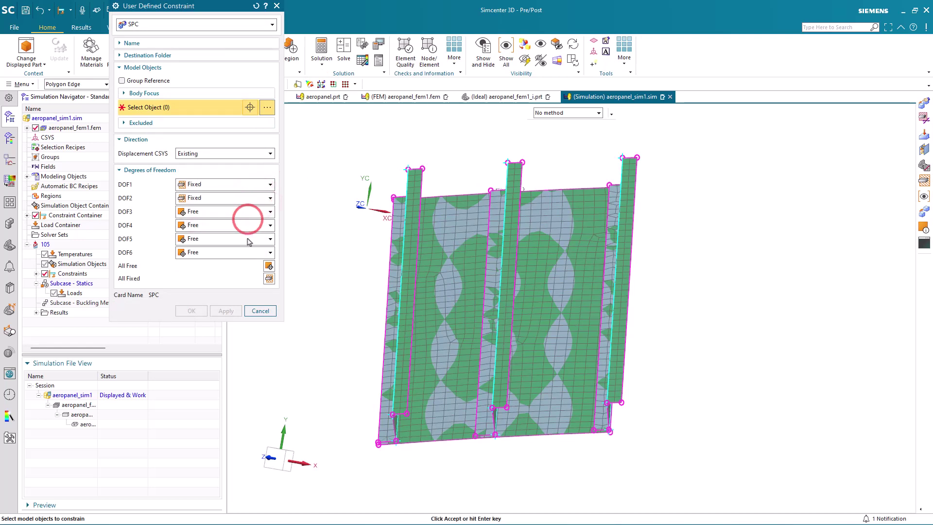
pyautogui.click(247, 225)
pyautogui.click(245, 246)
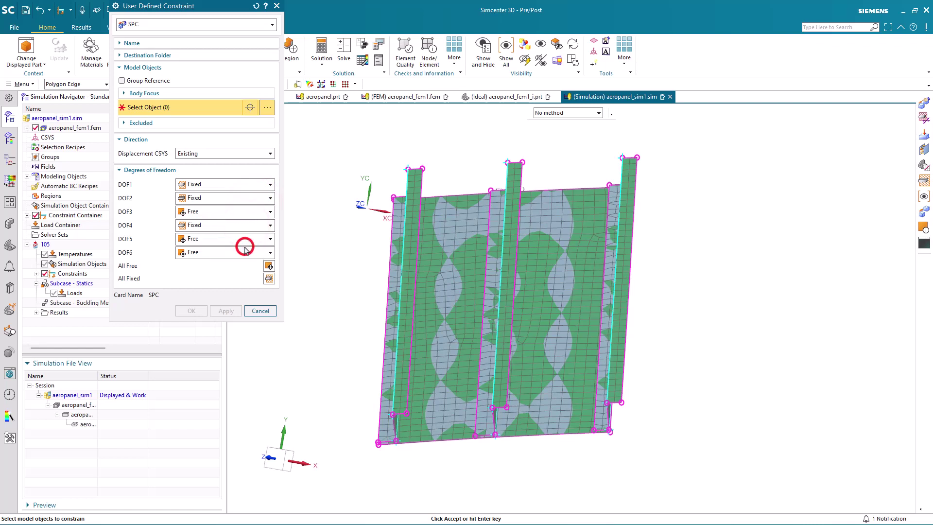
pyautogui.click(242, 239)
pyautogui.click(239, 259)
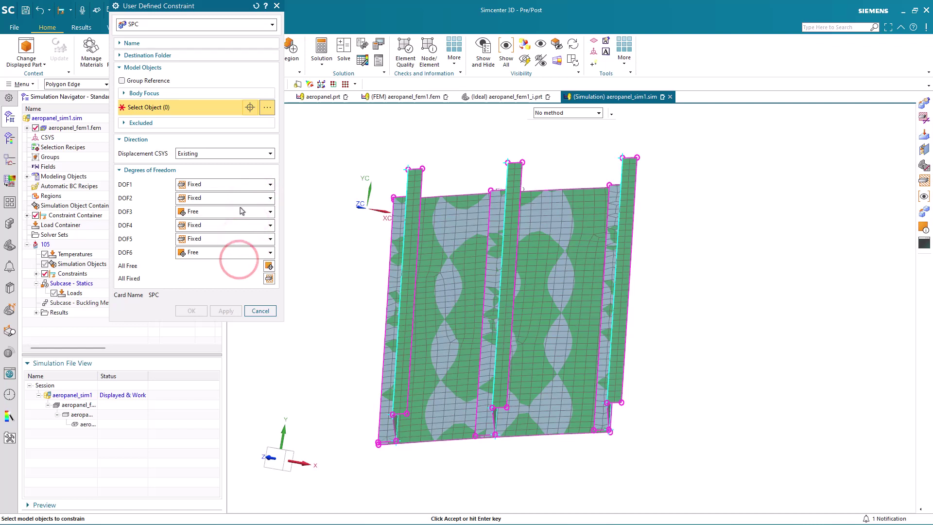
# Box-select the ten bottom edges and set the displacement CSYS to Cartesian.
pyautogui.moveTo(342, 479); pyautogui.dragTo(606, 380)
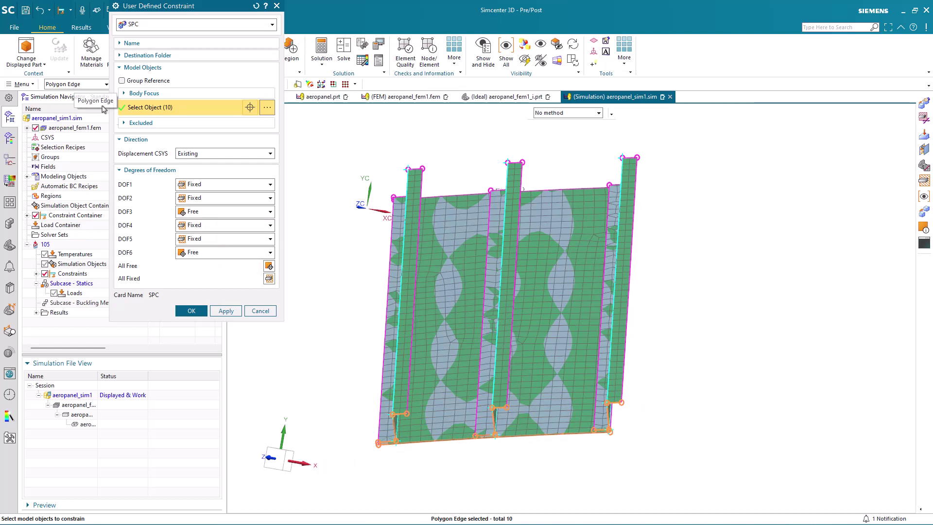
pyautogui.click(205, 153)
pyautogui.click(203, 170)
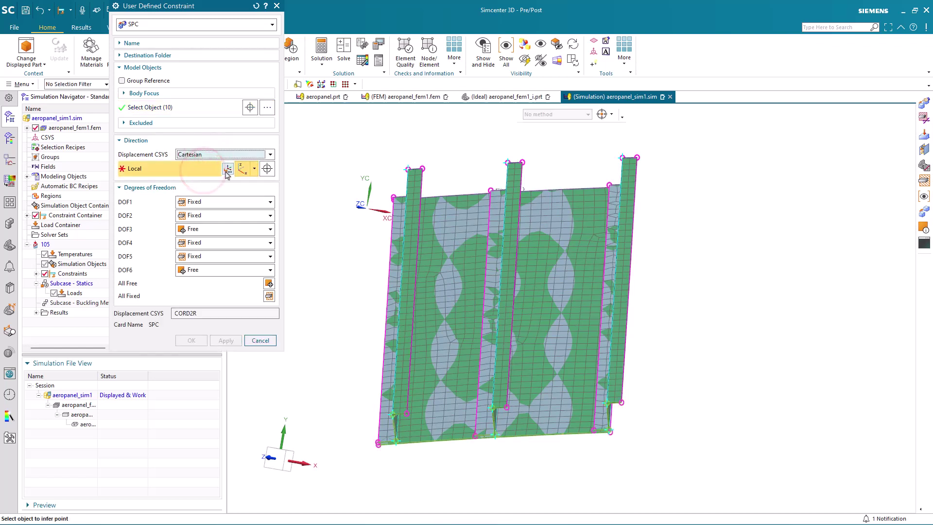
# Begin a local CSYS by Z-axis, X-axis, origin, placing the origin at a bottom-edge node.
pyautogui.click(227, 169)
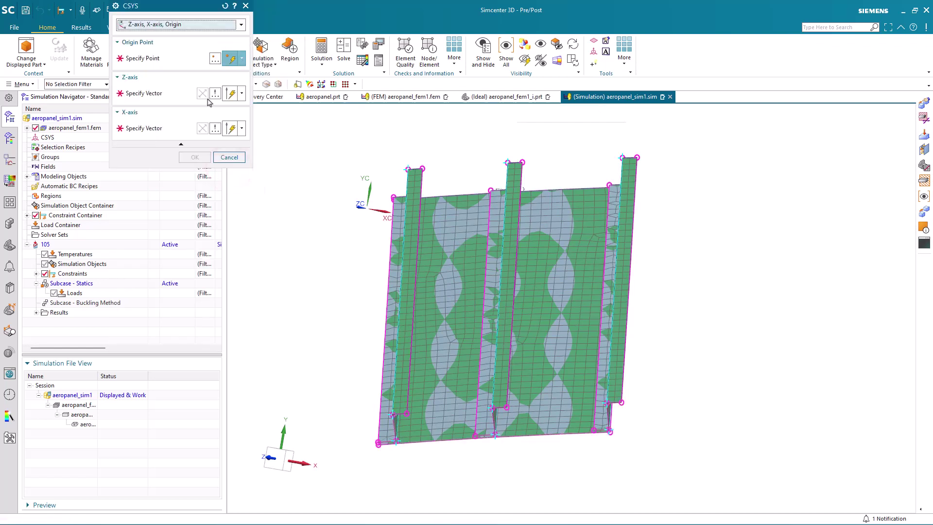
pyautogui.click(138, 28)
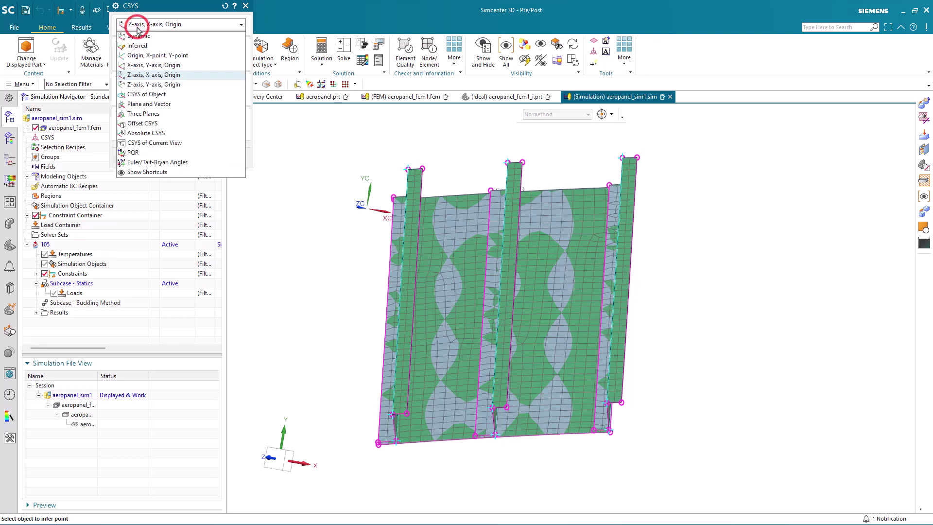
pyautogui.click(143, 76)
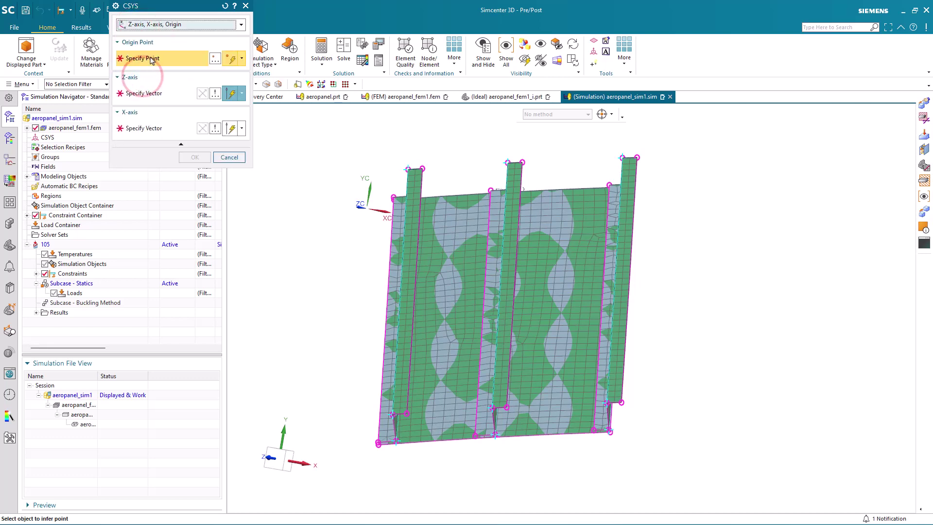
pyautogui.scroll(5, 494, 438)
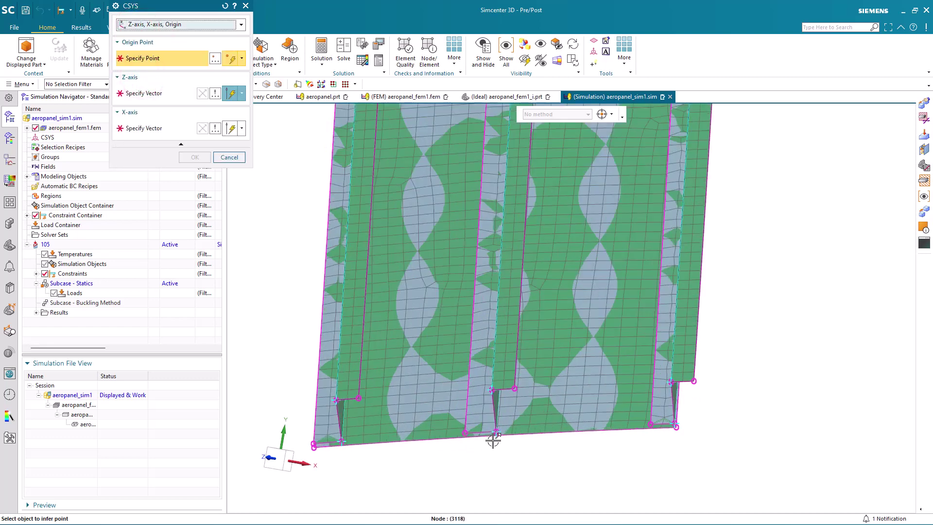
pyautogui.click(495, 424)
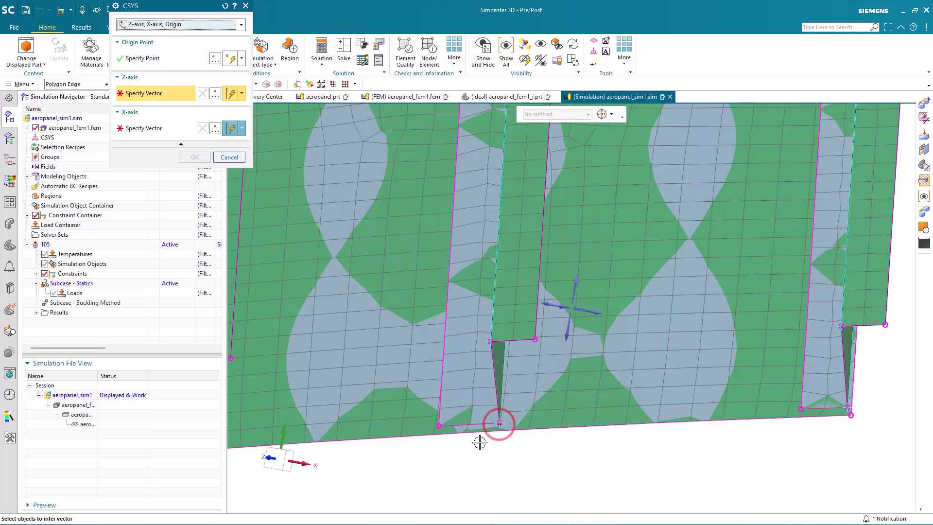
pyautogui.scroll(-3, 481, 441)
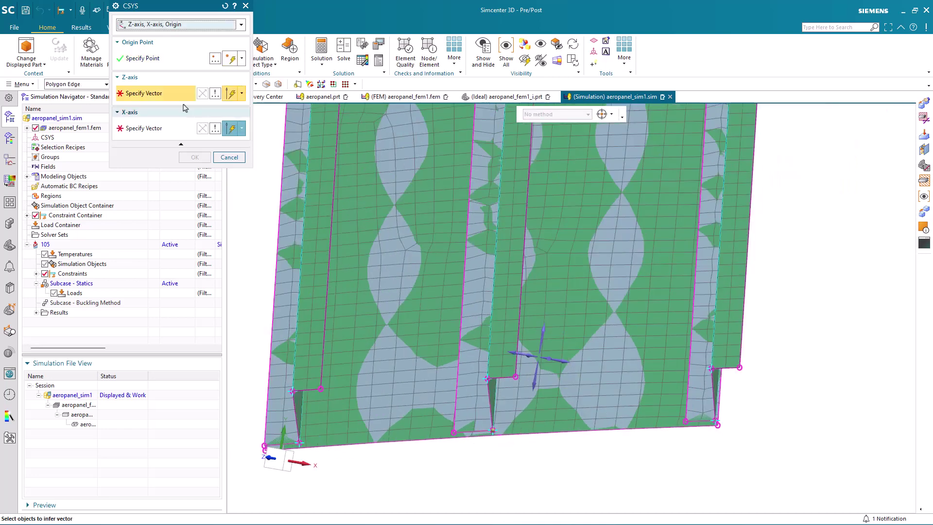
# Define the Z-axis from a bottom-edge node up to a point on the stiffener.
pyautogui.click(241, 93)
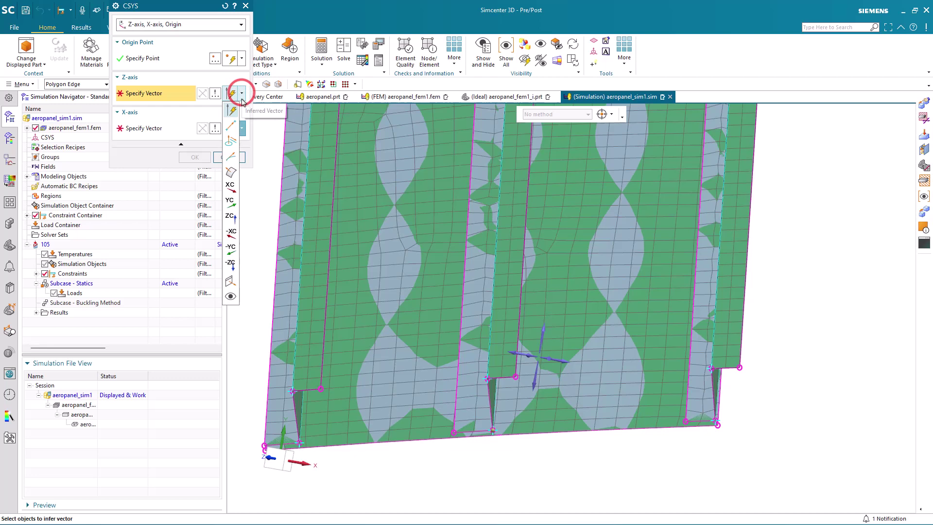
pyautogui.click(231, 127)
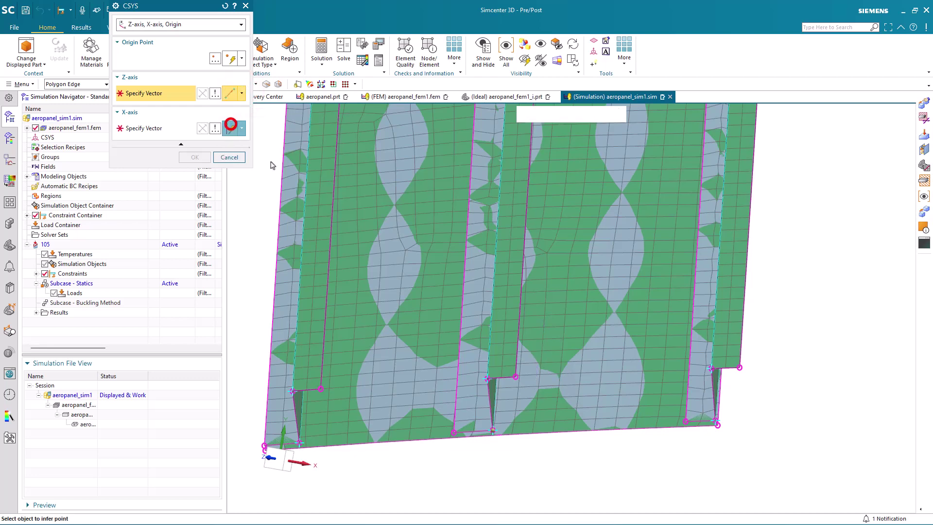
pyautogui.click(492, 431)
pyautogui.scroll(-1, 521, 452)
pyautogui.scroll(-2, 521, 452)
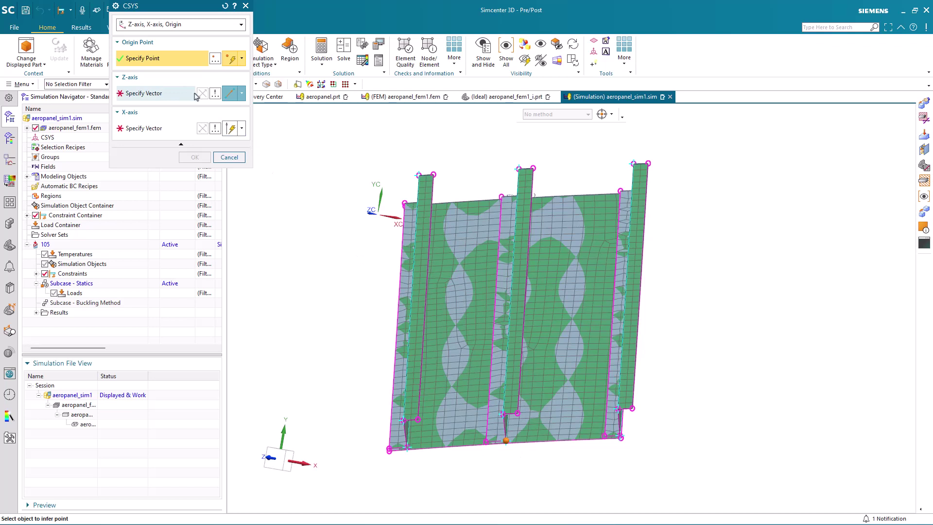
pyautogui.click(216, 94)
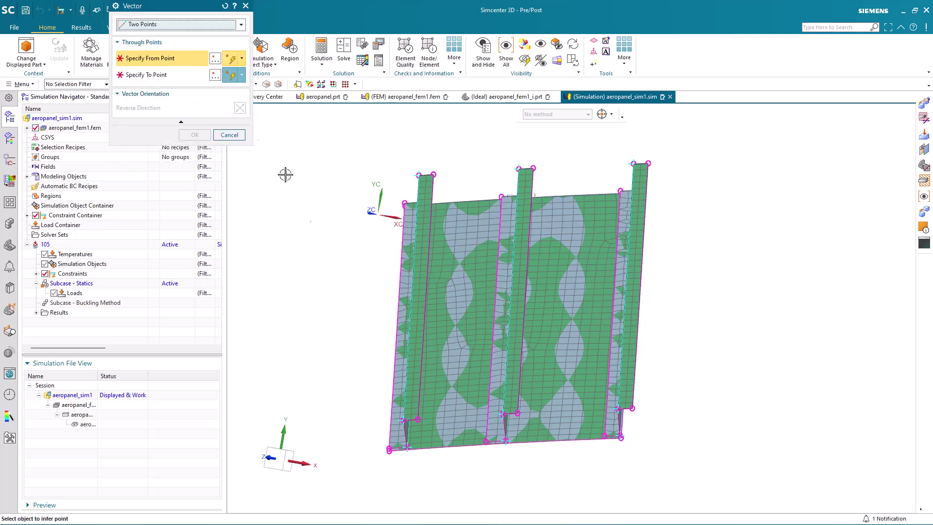
pyautogui.scroll(5, 503, 438)
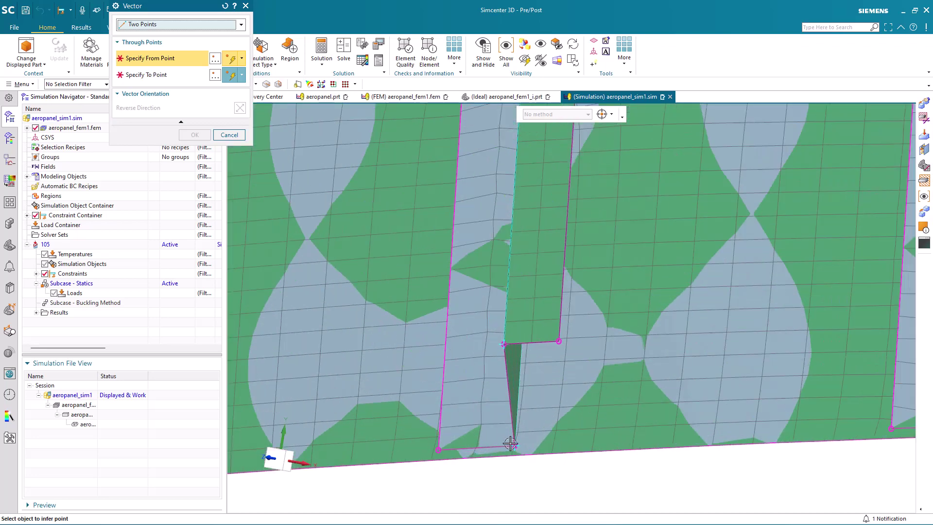
pyautogui.click(514, 447)
pyautogui.scroll(-5, 505, 454)
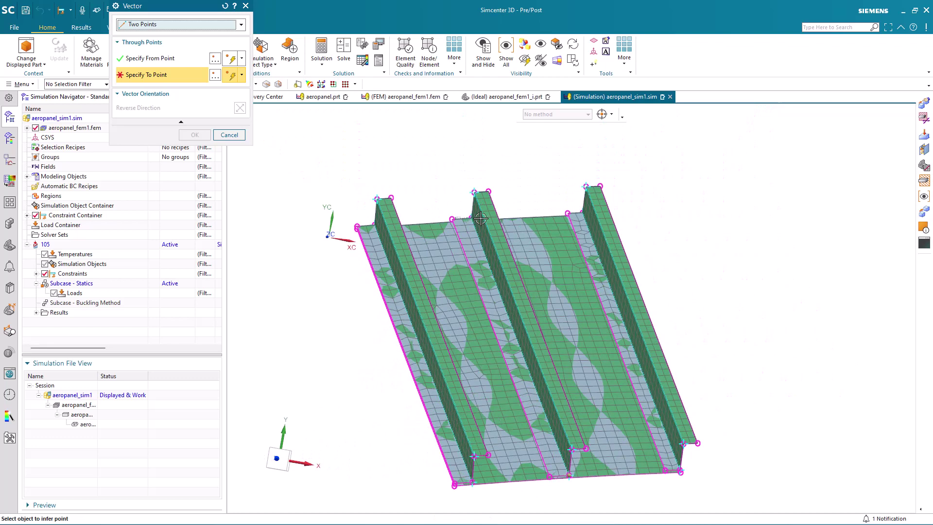
pyautogui.click(472, 220)
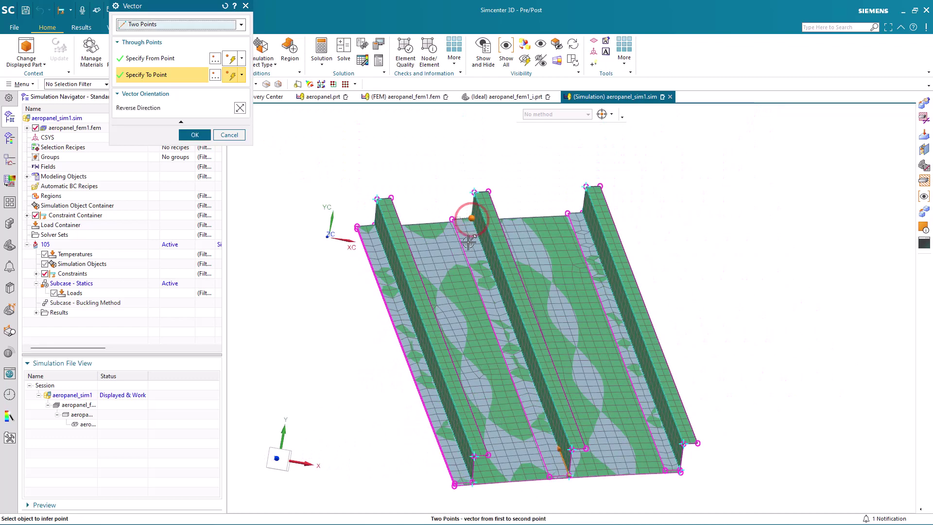
pyautogui.click(204, 136)
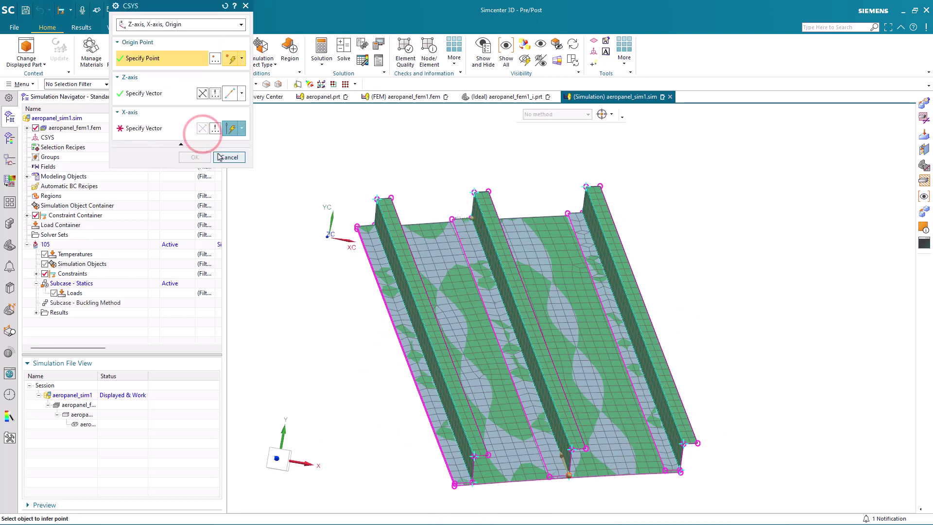
# Define the X-axis through two points, from the rib corner to the panel edge corner.
pyautogui.click(163, 127)
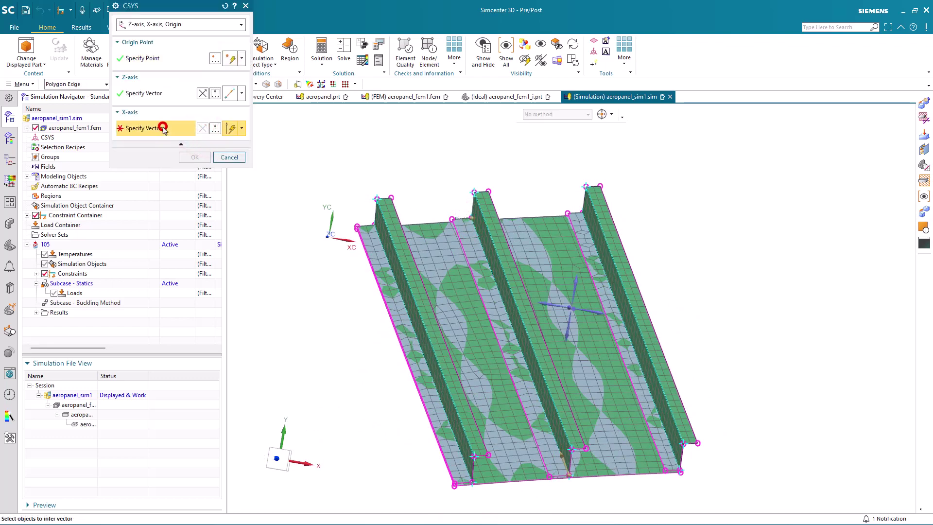
pyautogui.click(231, 128)
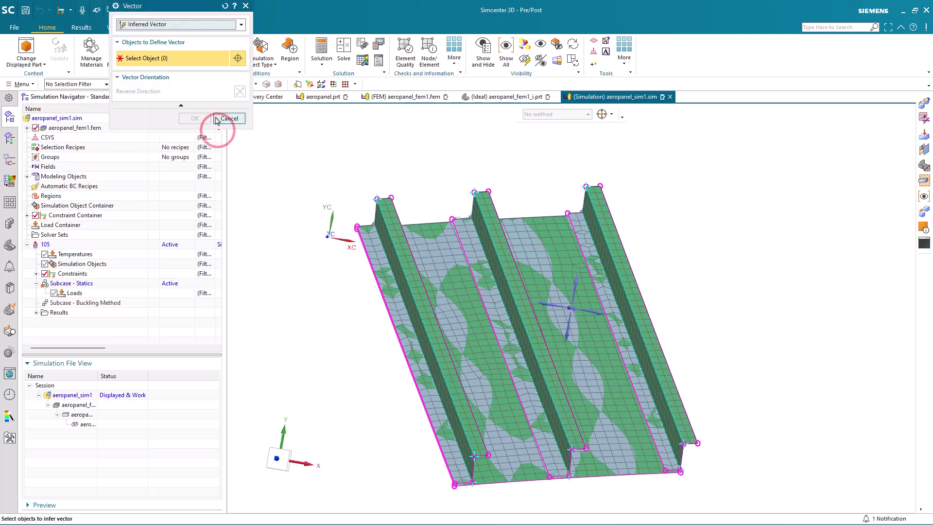
pyautogui.click(241, 24)
pyautogui.click(175, 46)
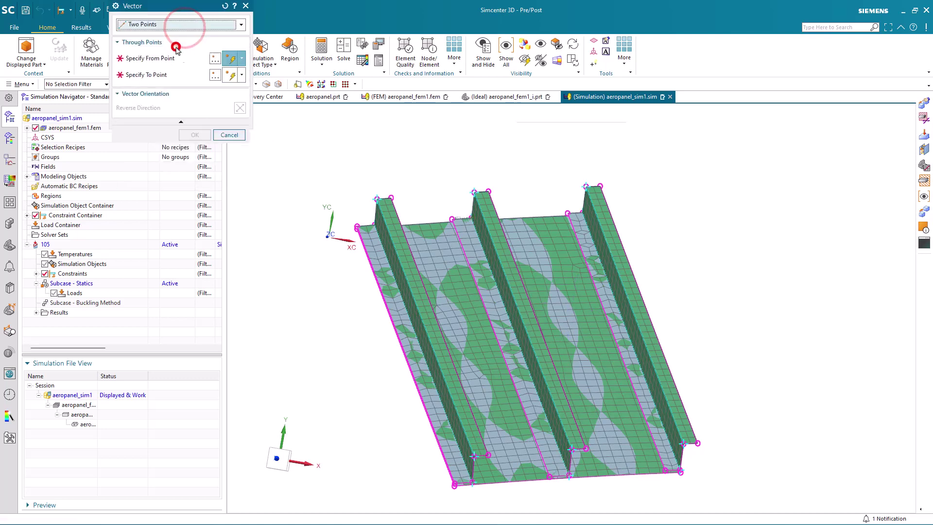
pyautogui.scroll(5, 567, 491)
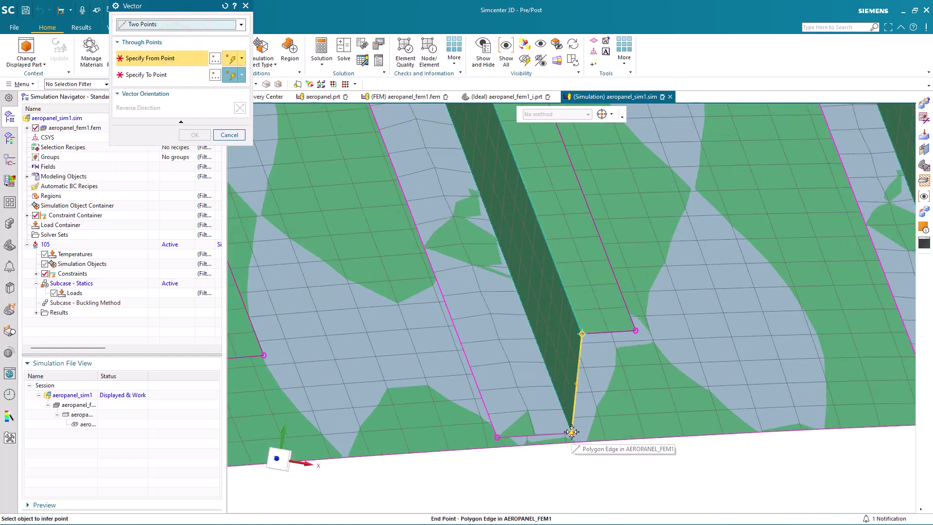
pyautogui.click(571, 431)
pyautogui.click(495, 436)
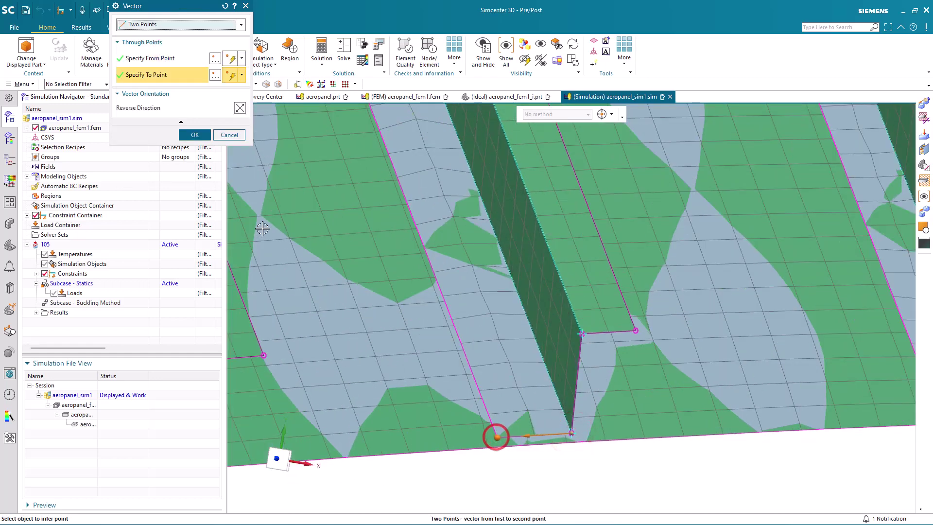
pyautogui.click(194, 135)
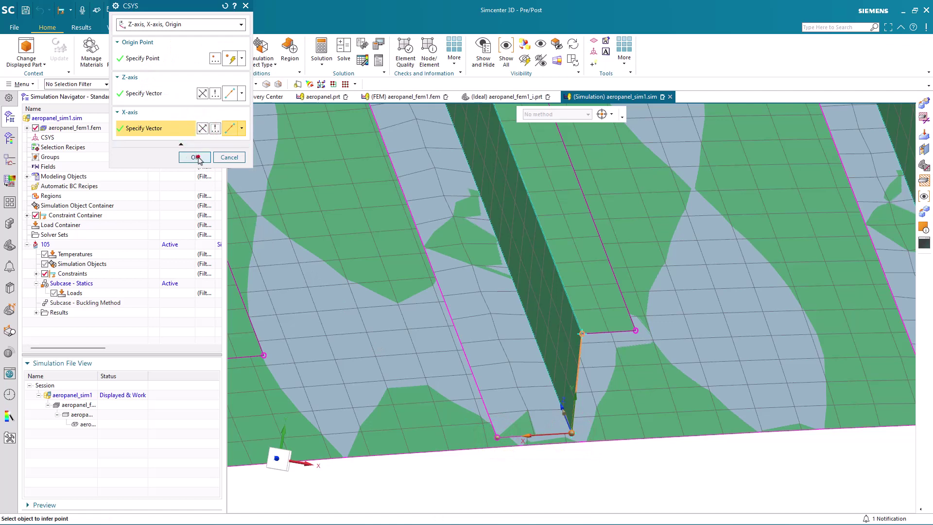
# Finish the CORD2R system, apply the user-defined constraint, and zoom out to the whole panel.
pyautogui.click(196, 157)
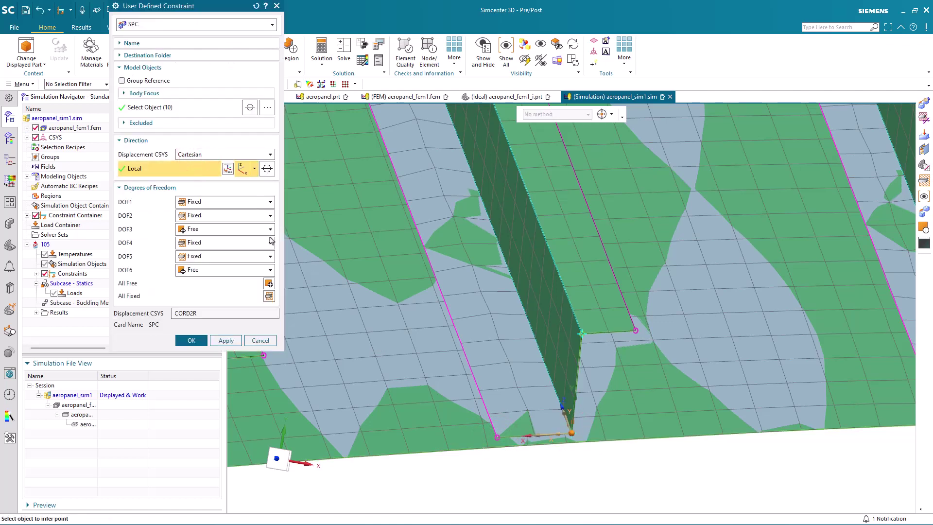
pyautogui.click(195, 340)
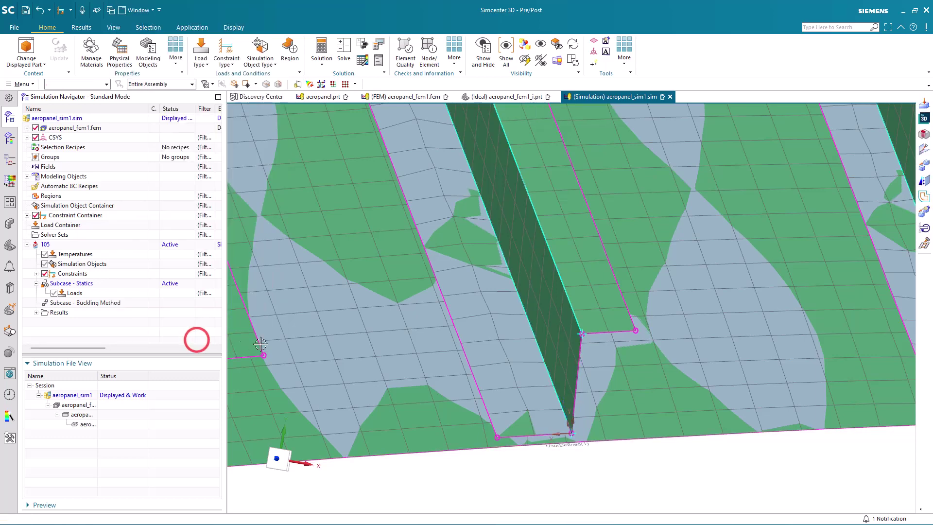
pyautogui.scroll(-5, 520, 464)
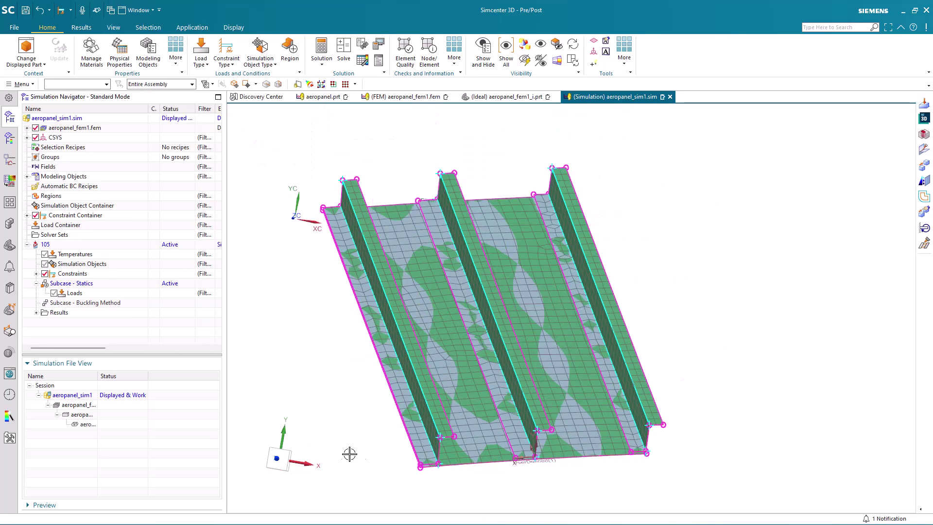
# Start a force load and box-select the ten polygon edges at the panel's near end.
pyautogui.click(207, 67)
pyautogui.click(220, 98)
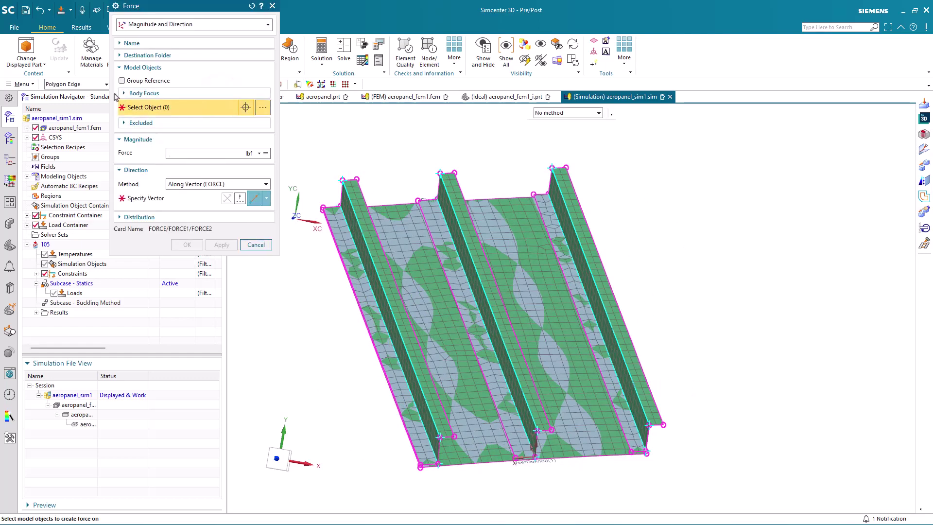
pyautogui.click(92, 84)
pyautogui.click(83, 158)
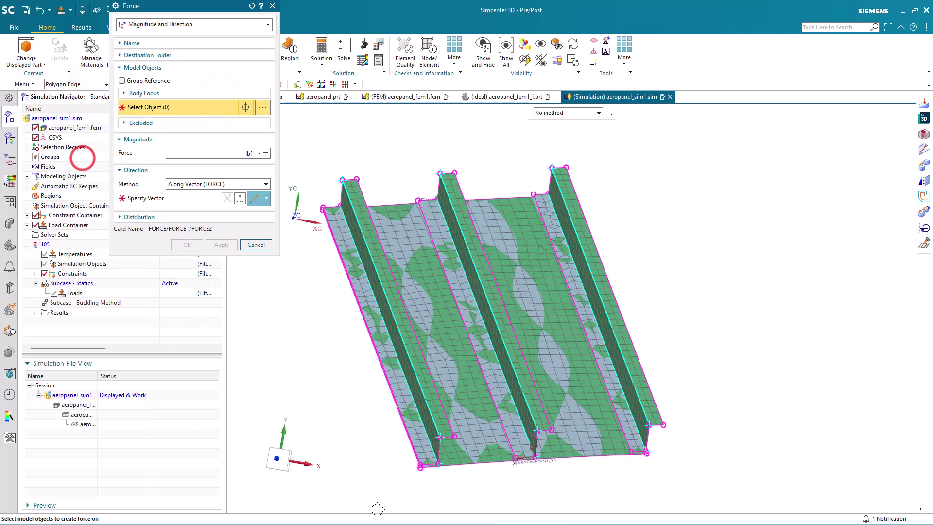
pyautogui.moveTo(374, 500); pyautogui.dragTo(679, 411)
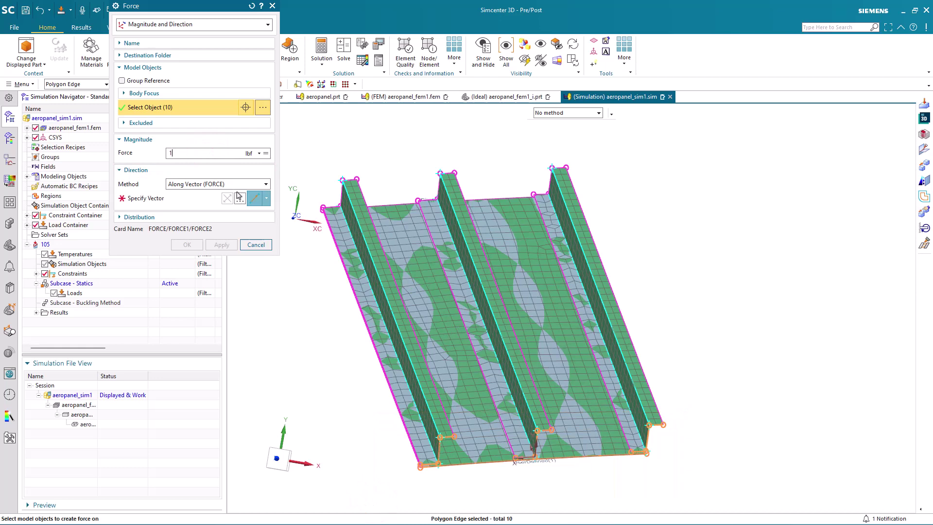
# Direct the 1 lbf force from a bottom-edge point to a stiffener edge point and create it.
pyautogui.click(196, 198)
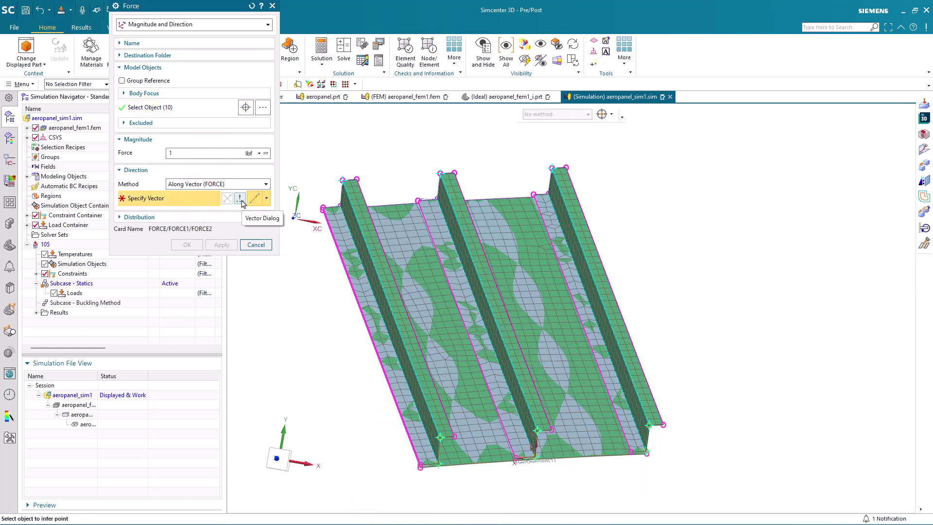
pyautogui.click(242, 199)
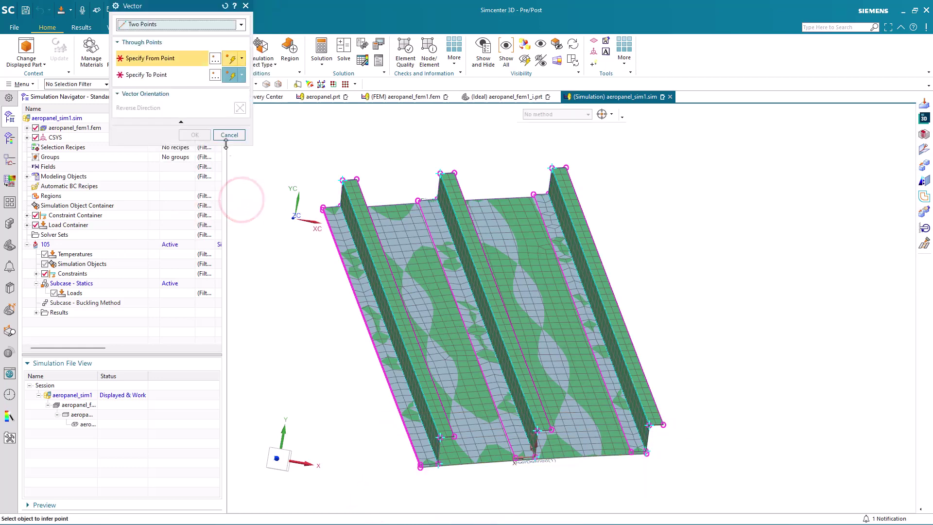
pyautogui.scroll(2, 531, 454)
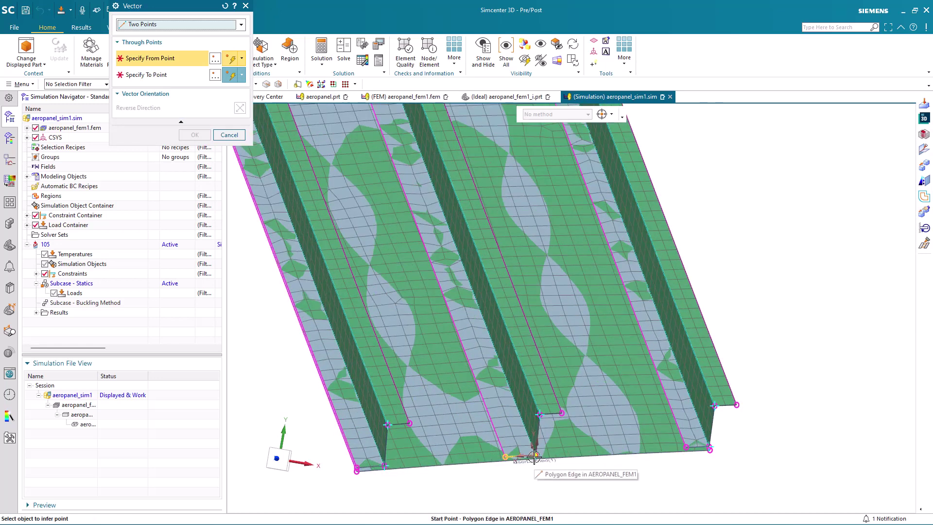
pyautogui.click(532, 455)
pyautogui.scroll(-2, 542, 480)
pyautogui.scroll(-1, 541, 480)
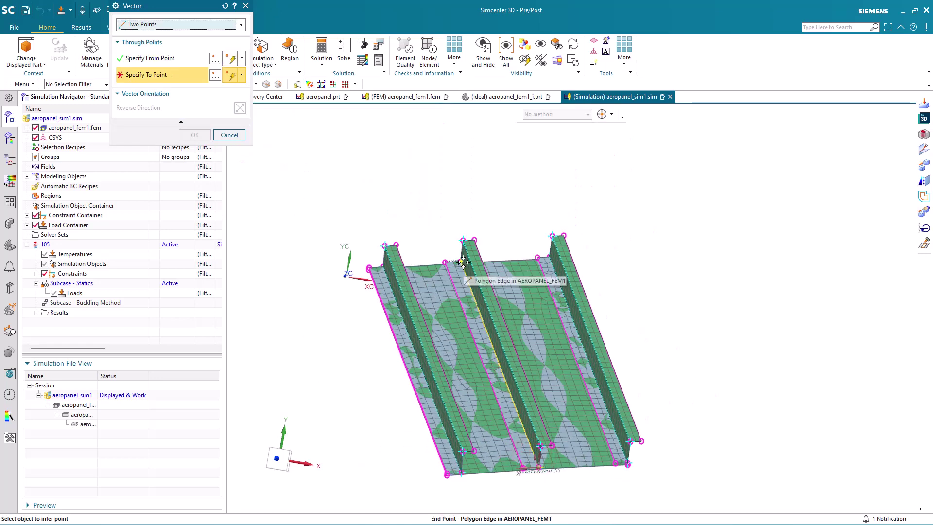
pyautogui.click(463, 263)
pyautogui.click(194, 134)
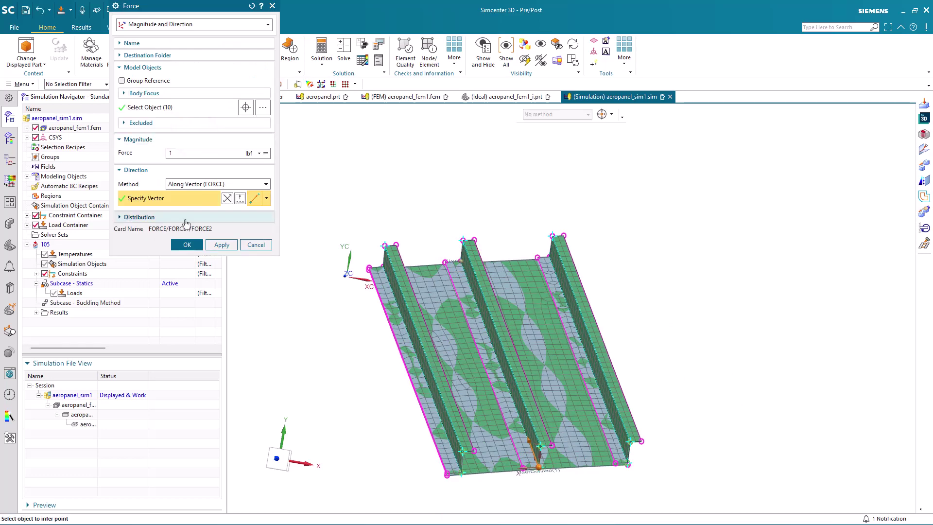
pyautogui.click(187, 245)
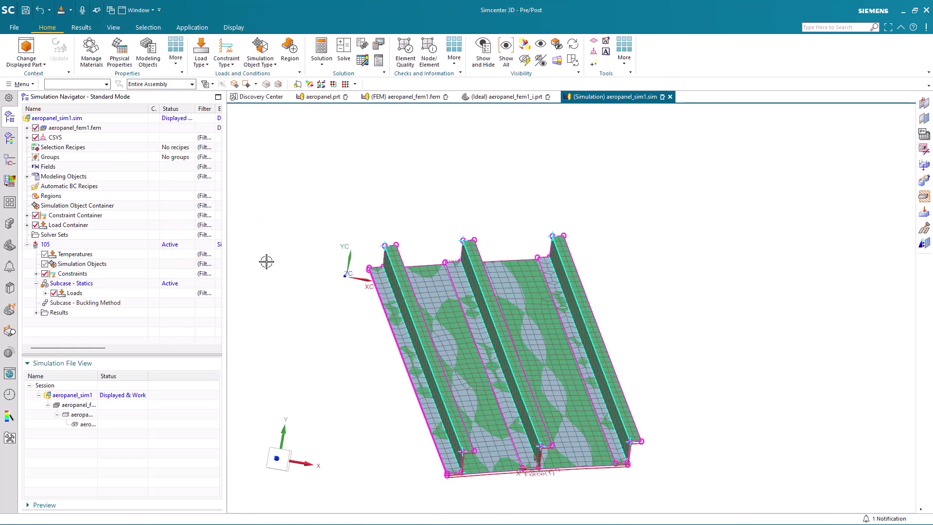
# Start a manual surface-to-surface gluing with the panel skin face as source Region1.
pyautogui.click(260, 61)
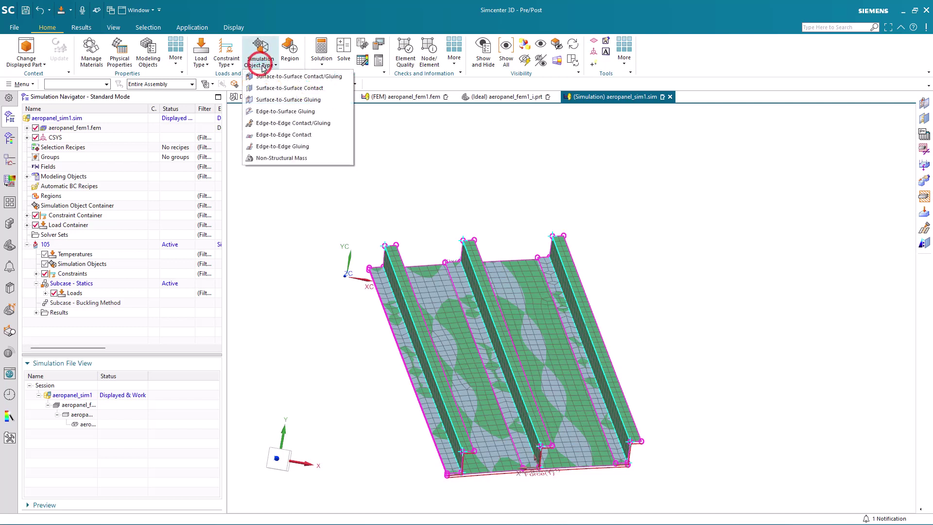
pyautogui.click(269, 100)
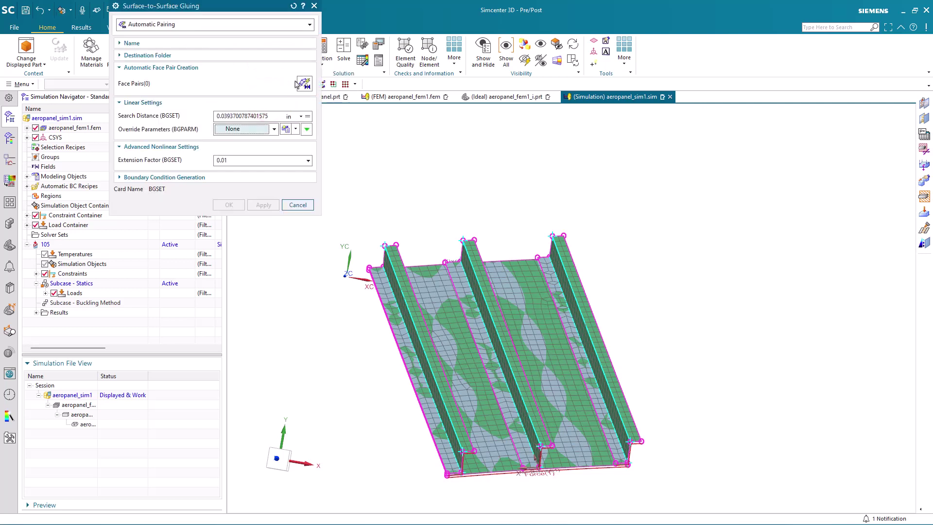
pyautogui.click(288, 24)
pyautogui.click(271, 45)
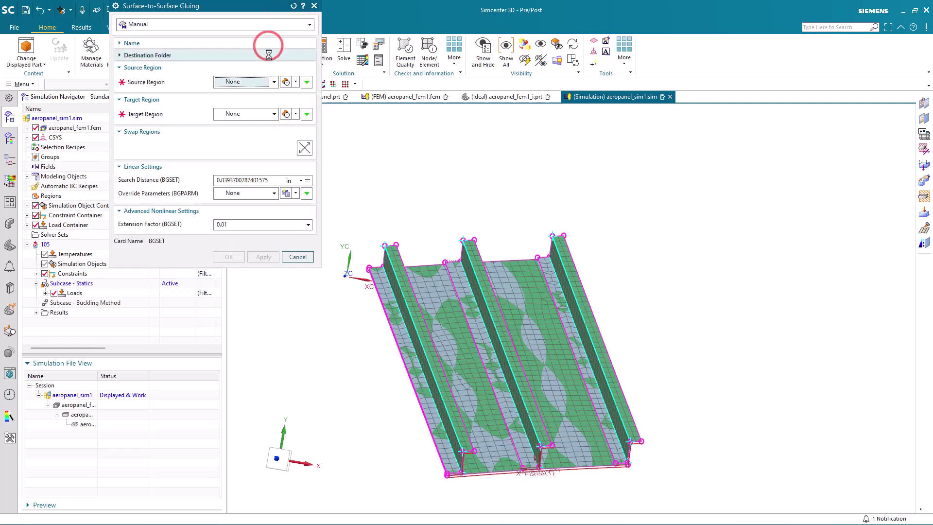
pyautogui.click(287, 83)
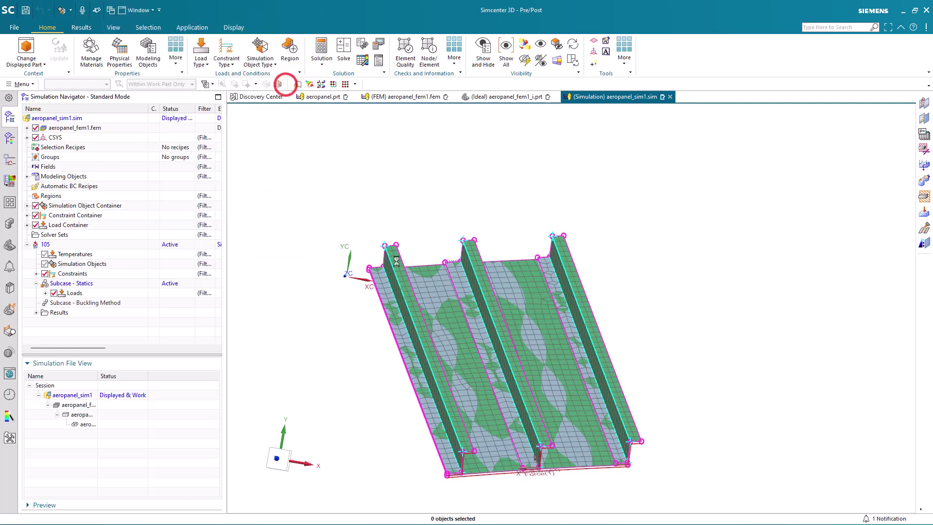
pyautogui.click(451, 319)
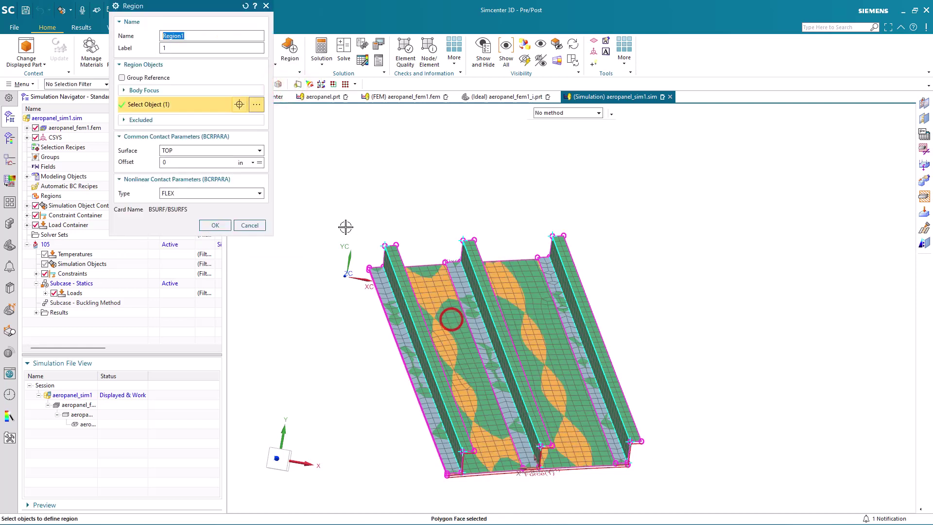
pyautogui.click(214, 225)
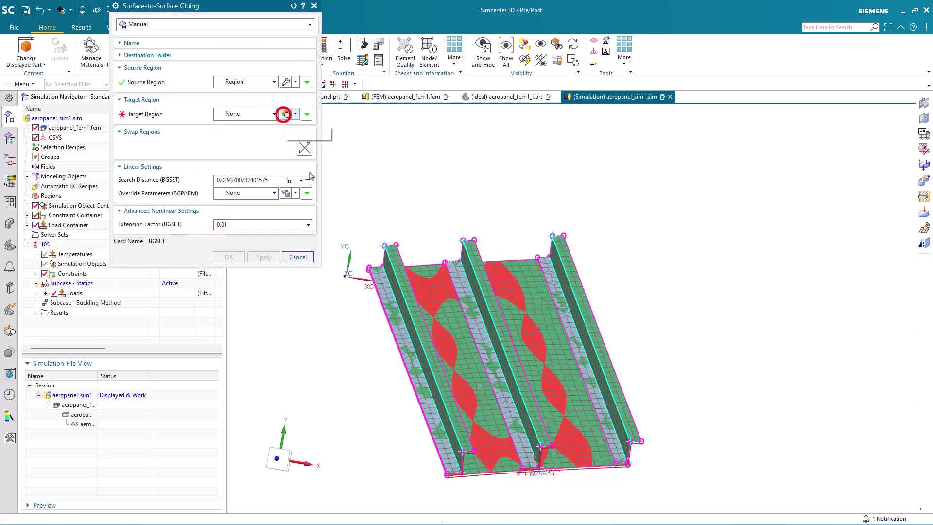
# Make the three stiffener flange faces target Region2 and create the gluing with 0.3 in search distance.
pyautogui.click(285, 115)
pyautogui.click(407, 354)
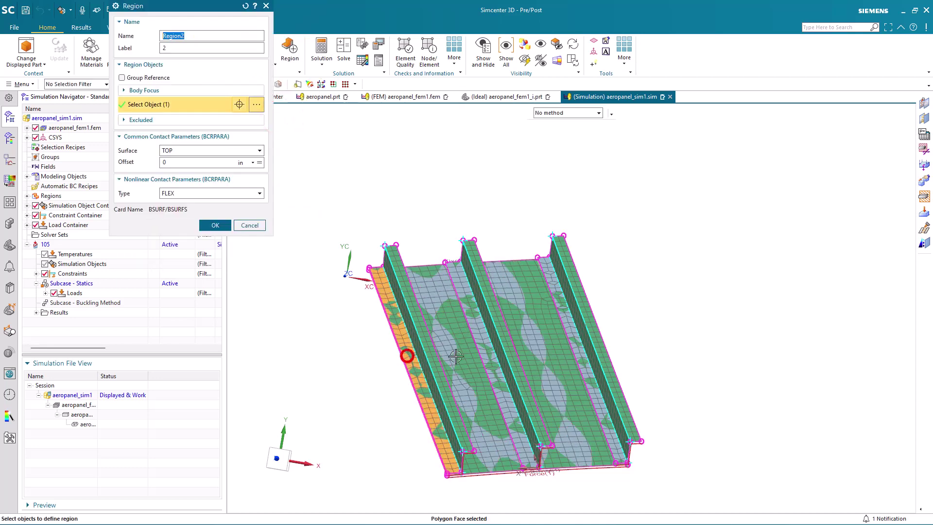
pyautogui.click(492, 362)
pyautogui.click(584, 375)
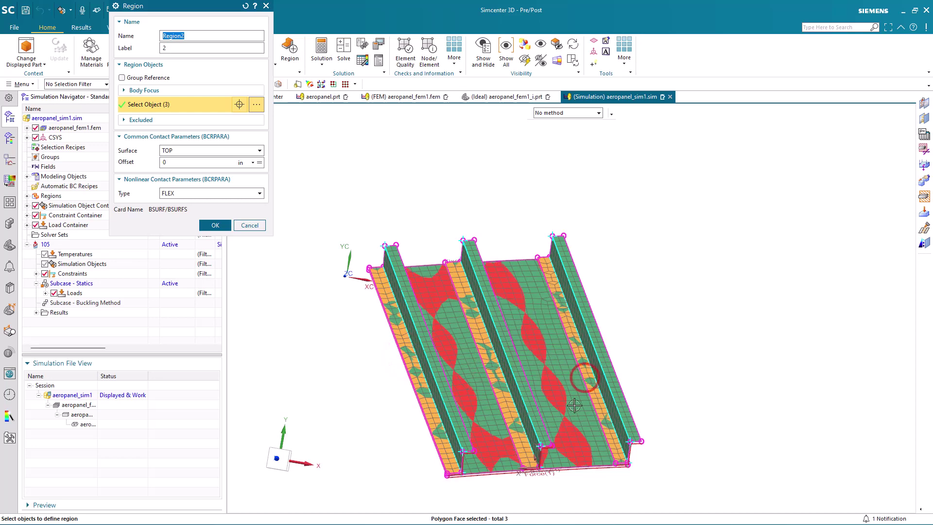
pyautogui.scroll(5, 545, 483)
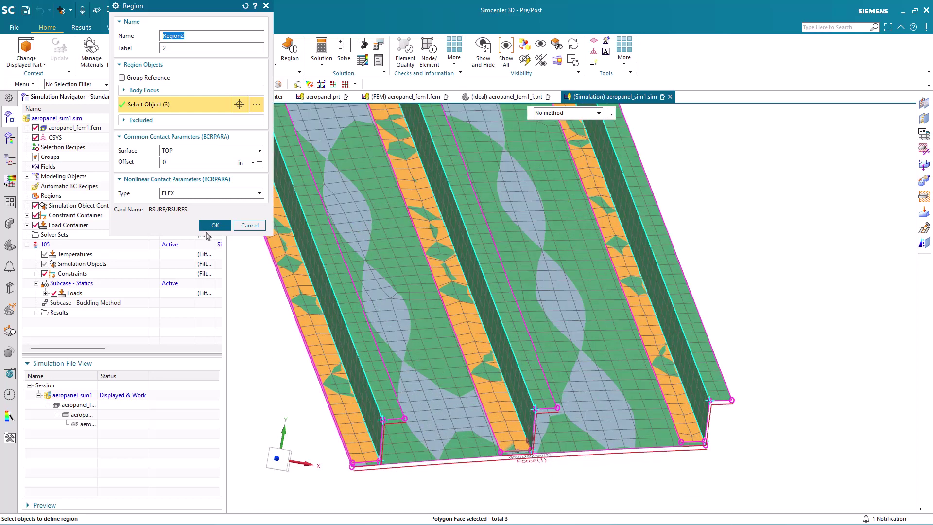
pyautogui.click(209, 227)
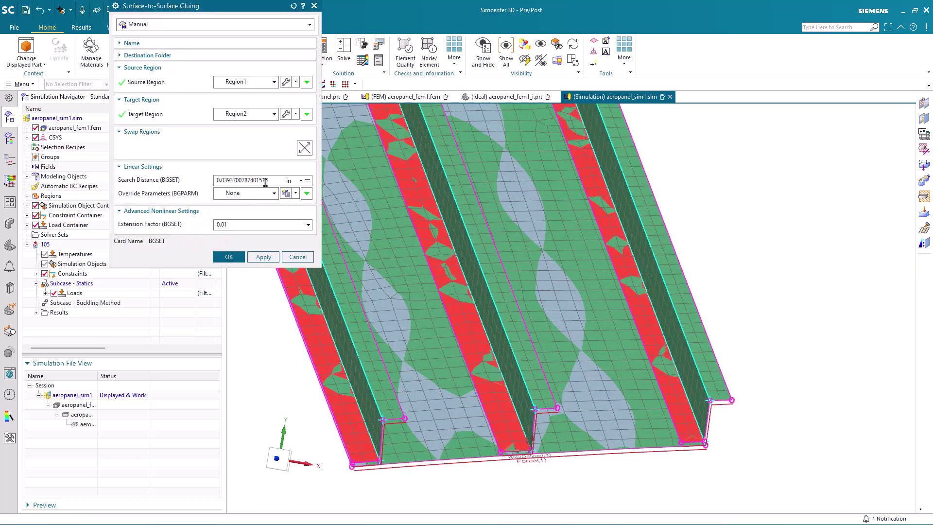
pyautogui.moveTo(225, 180); pyautogui.dragTo(222, 180)
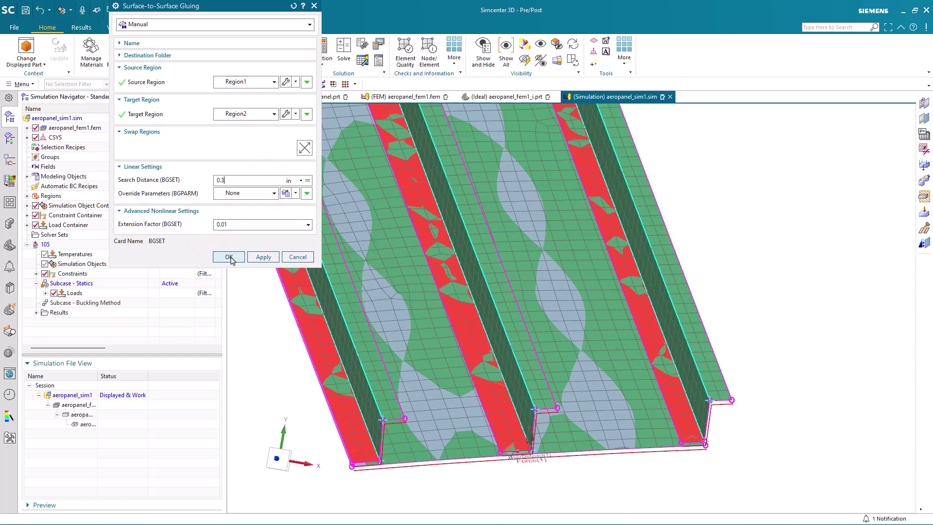
pyautogui.click(229, 257)
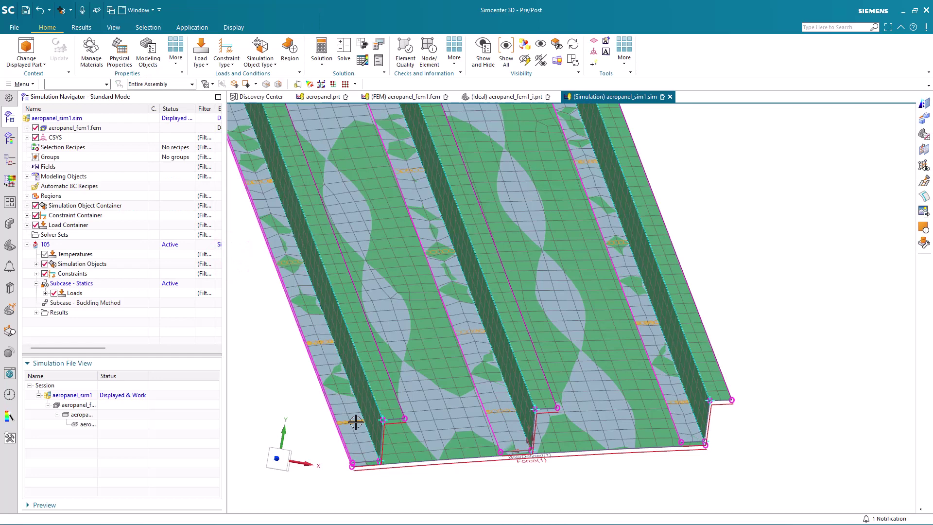
# Edit Region1 in the Simulation Navigator so its contact surface is BOTTOM rather than TOP.
pyautogui.moveTo(357, 424); pyautogui.dragTo(336, 388, button='middle')
pyautogui.scroll(3, 396, 443)
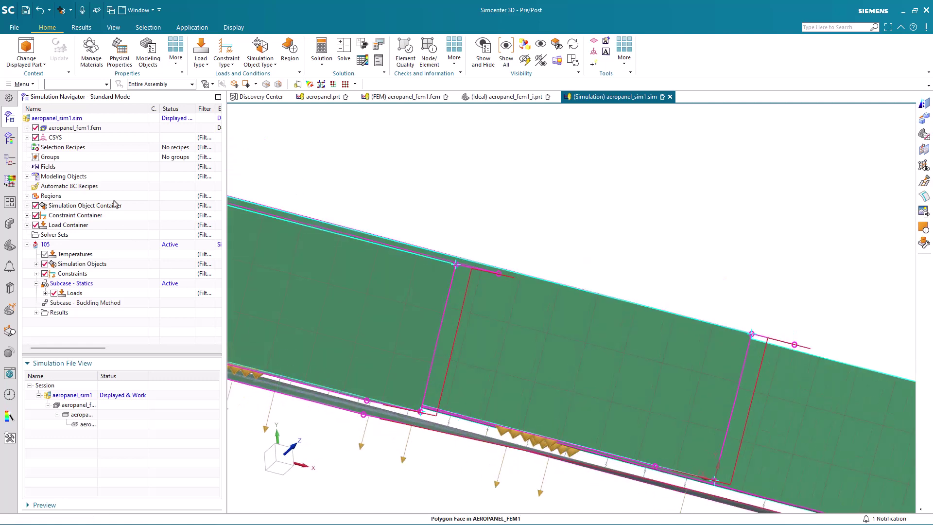
pyautogui.click(27, 196)
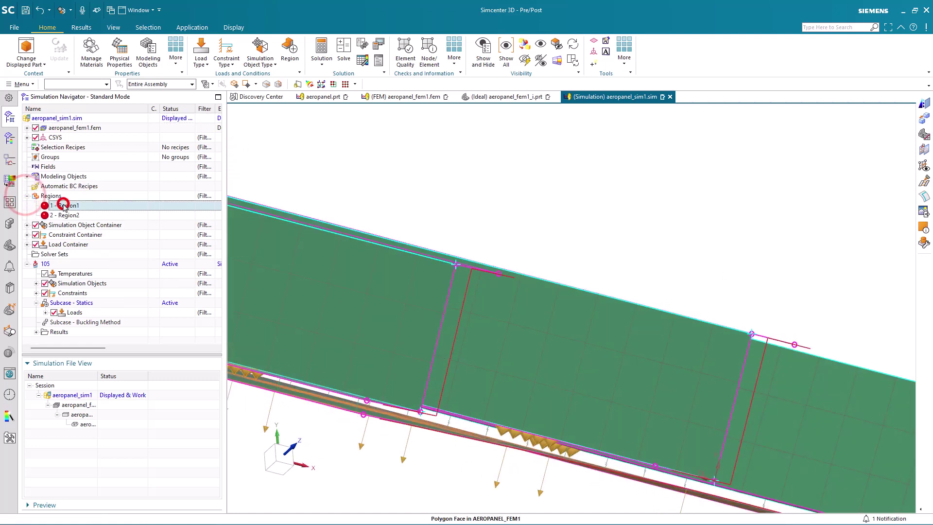
pyautogui.doubleClick(65, 205)
pyautogui.click(186, 162)
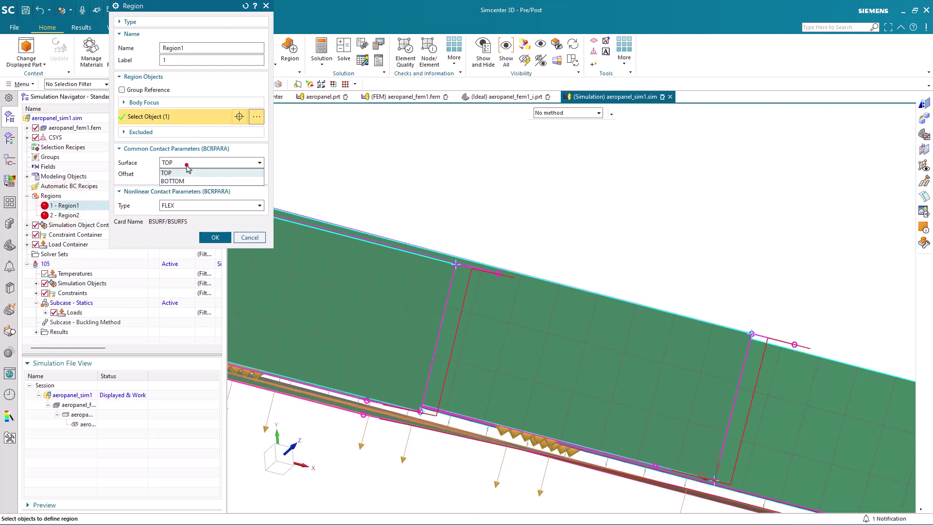
pyautogui.click(186, 177)
pyautogui.click(215, 237)
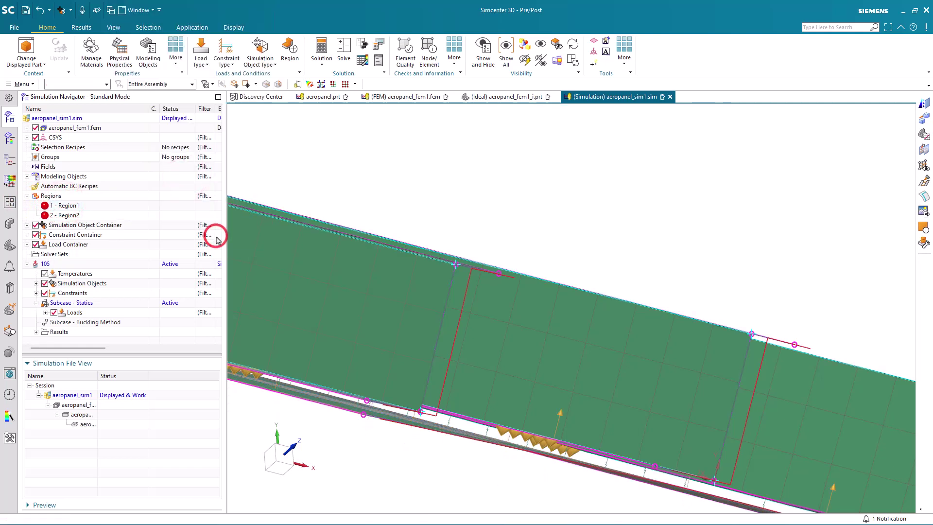
pyautogui.scroll(-5, 486, 340)
pyautogui.moveTo(486, 340); pyautogui.dragTo(516, 431, button='middle')
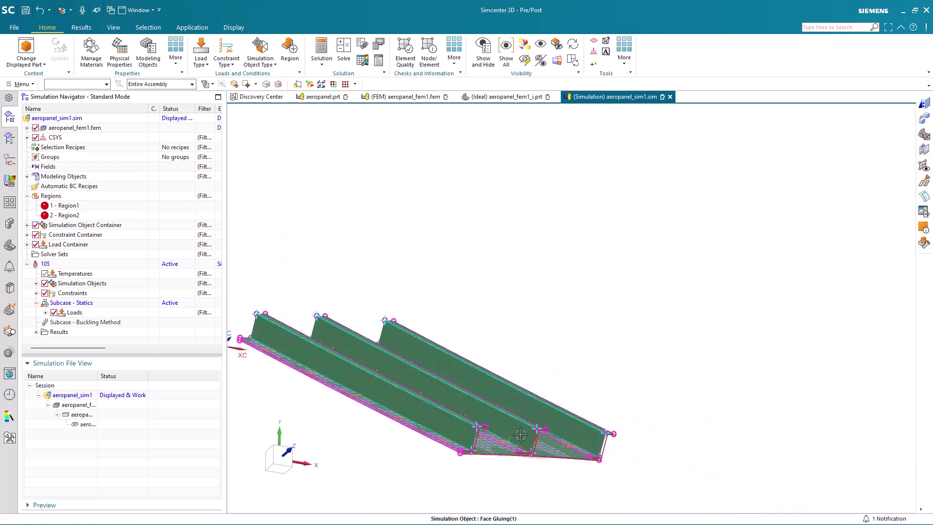
pyautogui.moveTo(598, 427); pyautogui.dragTo(460, 481, button='middle')
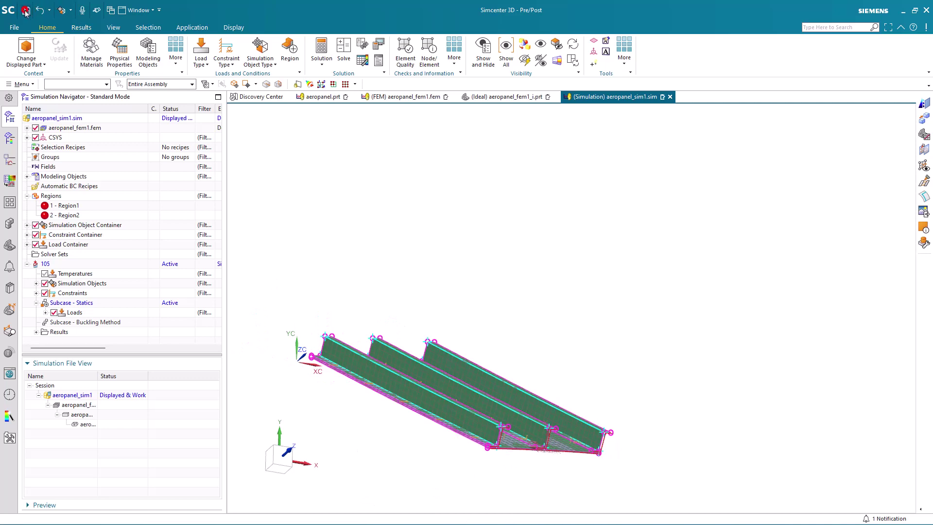
# Run solution 105 in Simcenter Nastran, then close the Solution Monitor, Information window and Analysis Job Monitor.
pyautogui.click(344, 48)
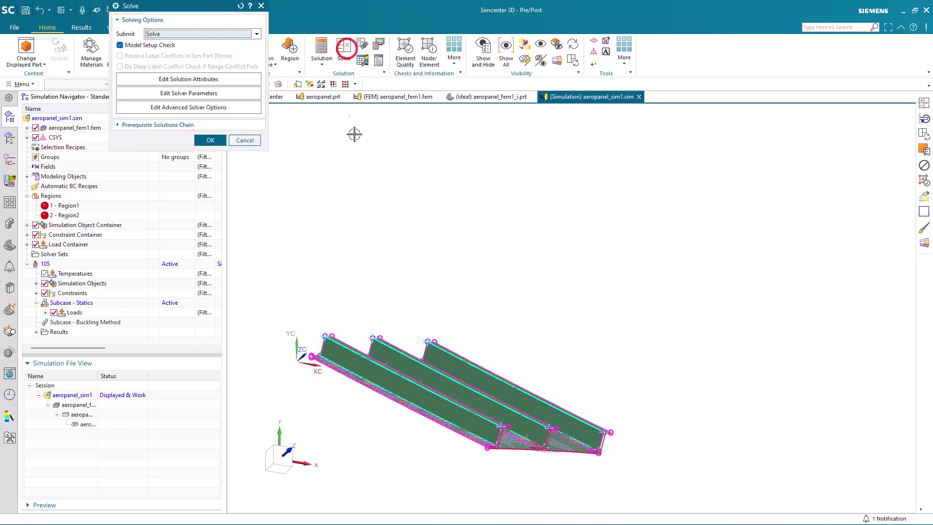
pyautogui.click(210, 140)
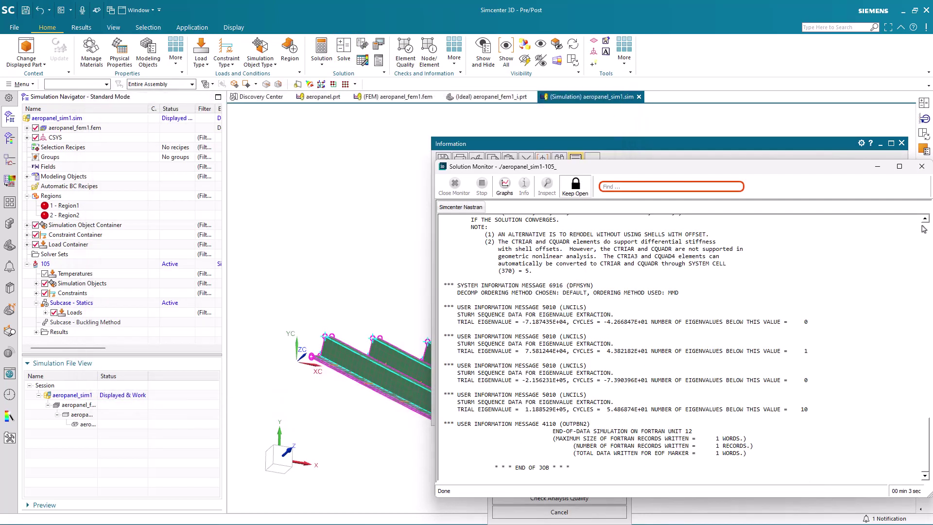
pyautogui.click(915, 167)
pyautogui.click(902, 143)
pyautogui.click(594, 511)
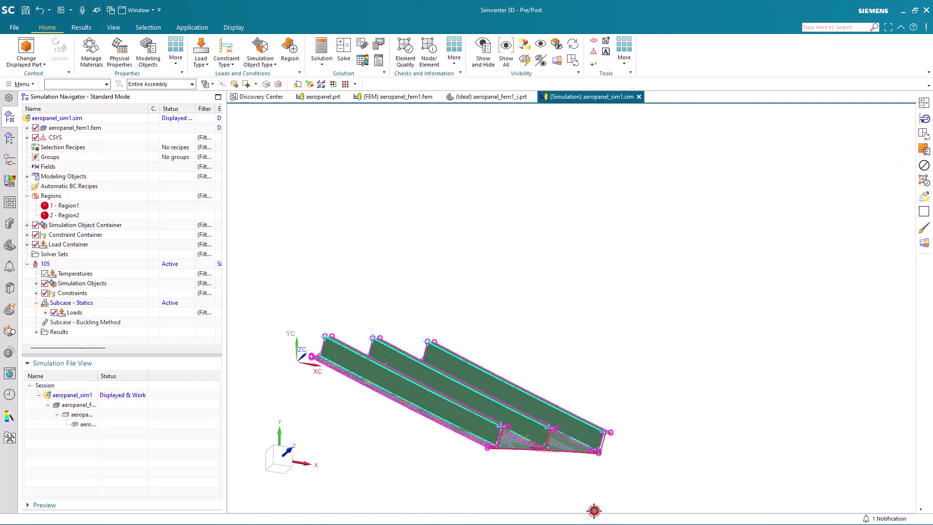
# Plot the Mode 1 buckling displacement contour from solution 105's Structural results.
pyautogui.click(37, 332)
pyautogui.doubleClick(62, 331)
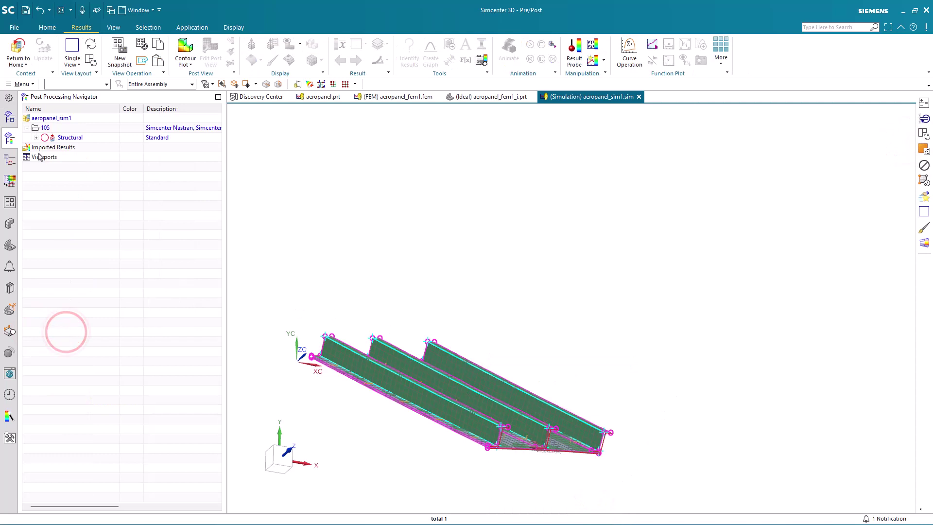
pyautogui.click(37, 138)
pyautogui.click(46, 157)
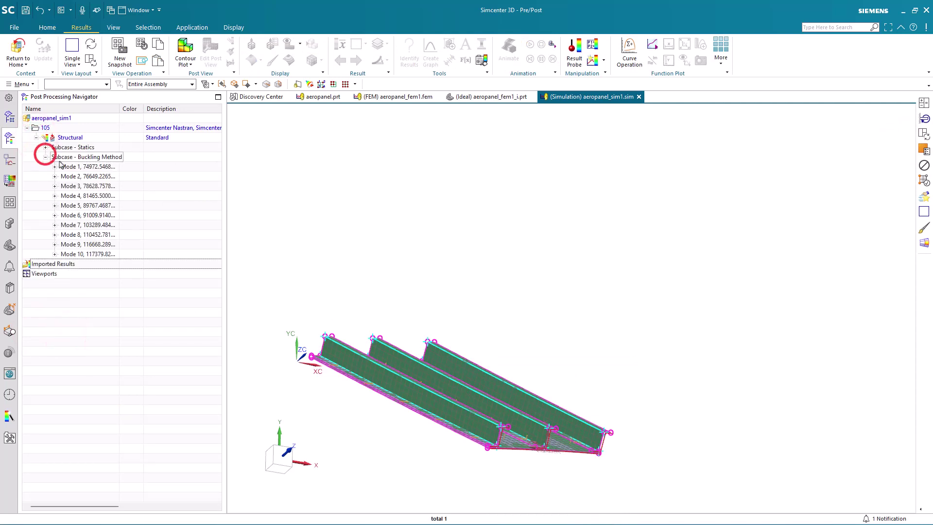
pyautogui.doubleClick(118, 107)
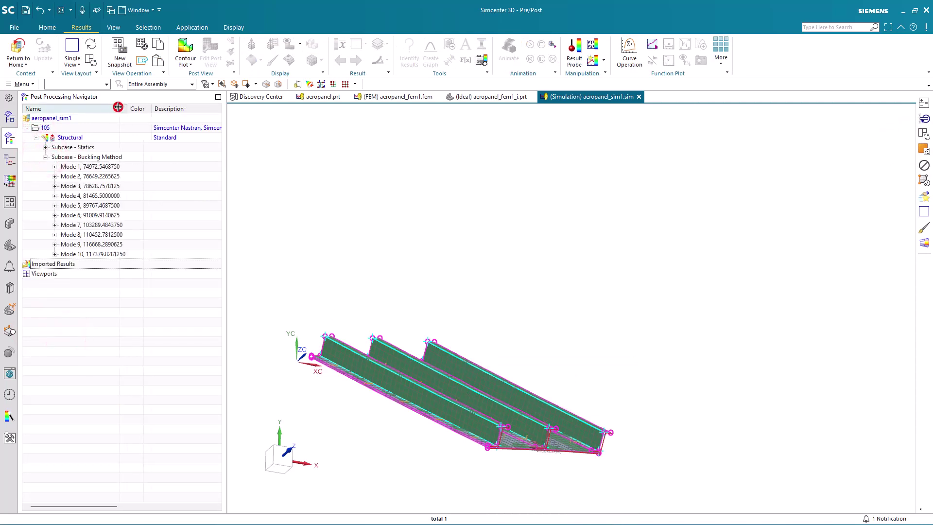
pyautogui.click(55, 167)
pyautogui.doubleClick(85, 176)
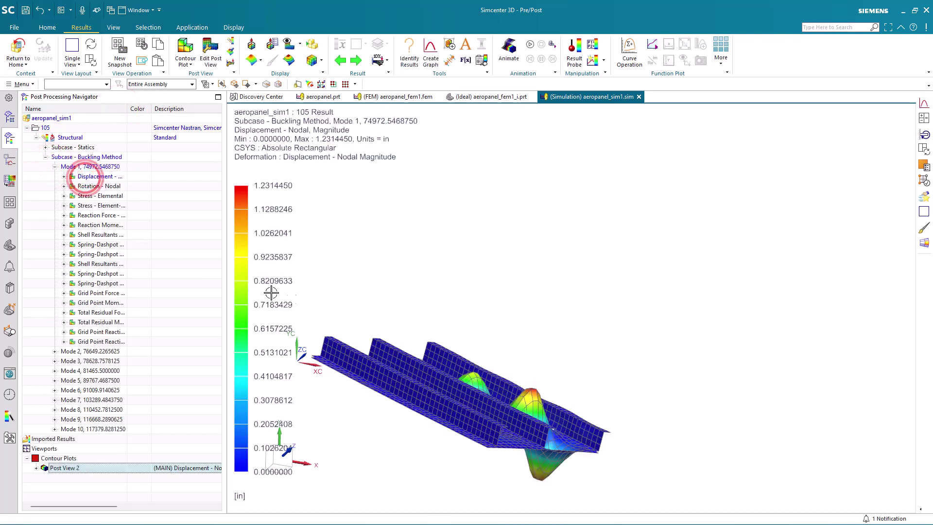
# Turn the panel to an oblique view and begin a new Nodal Displacement Table field.
pyautogui.moveTo(503, 333); pyautogui.dragTo(466, 352, button='middle')
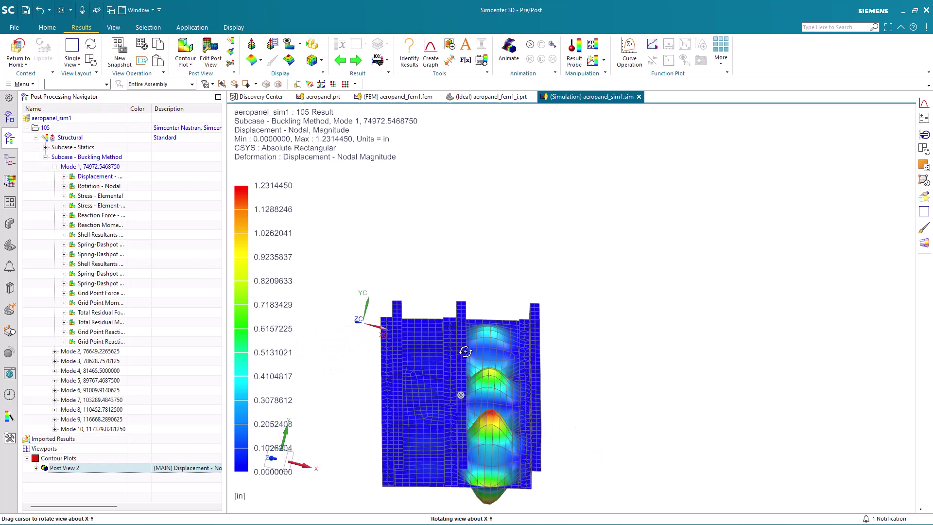
pyautogui.moveTo(465, 351); pyautogui.dragTo(441, 457, button='middle')
pyautogui.scroll(3, 441, 457)
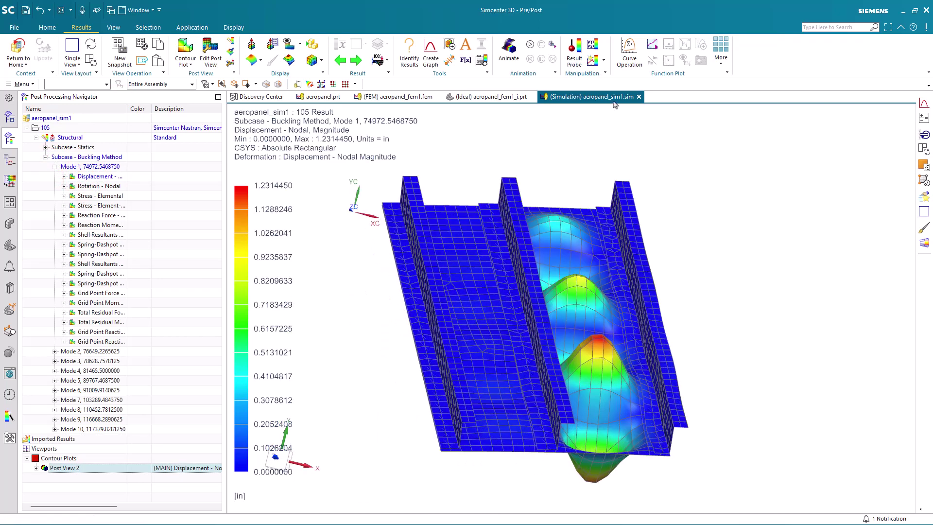
pyautogui.click(466, 61)
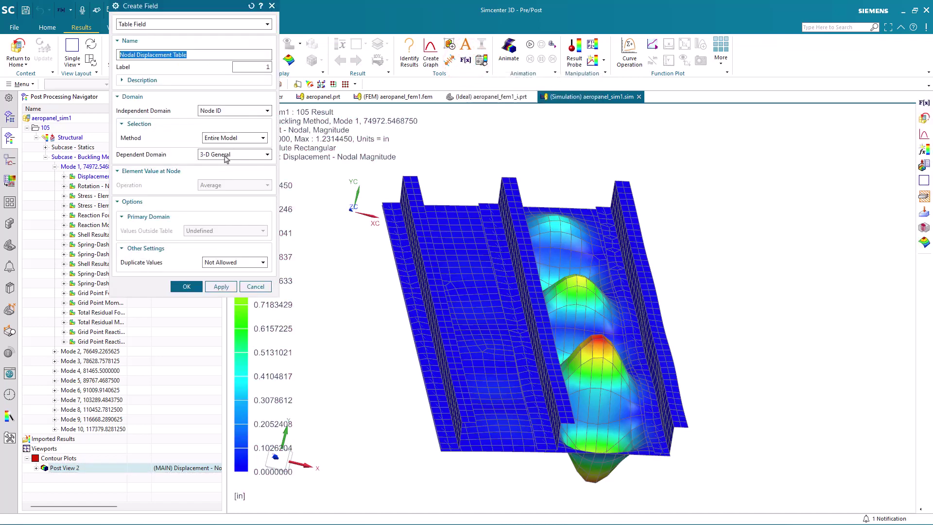
# Finish the Nodal Displacement Table field and create a SOL 401 Multi-Step Nonlinear solution named 401.
pyautogui.click(188, 287)
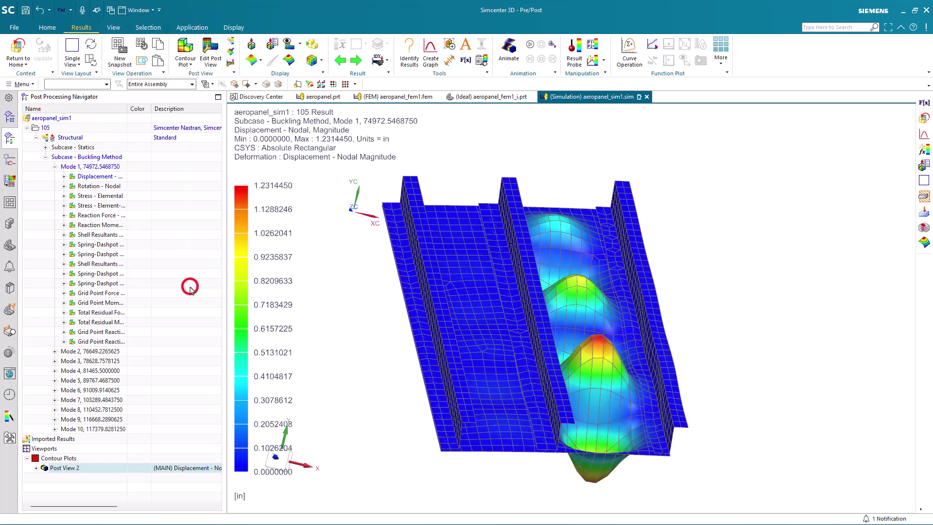
pyautogui.click(33, 59)
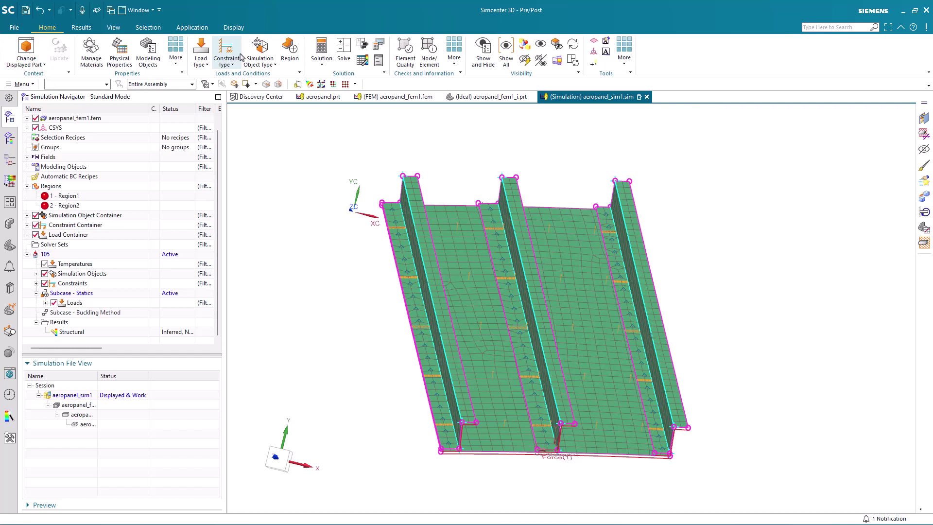
pyautogui.click(320, 49)
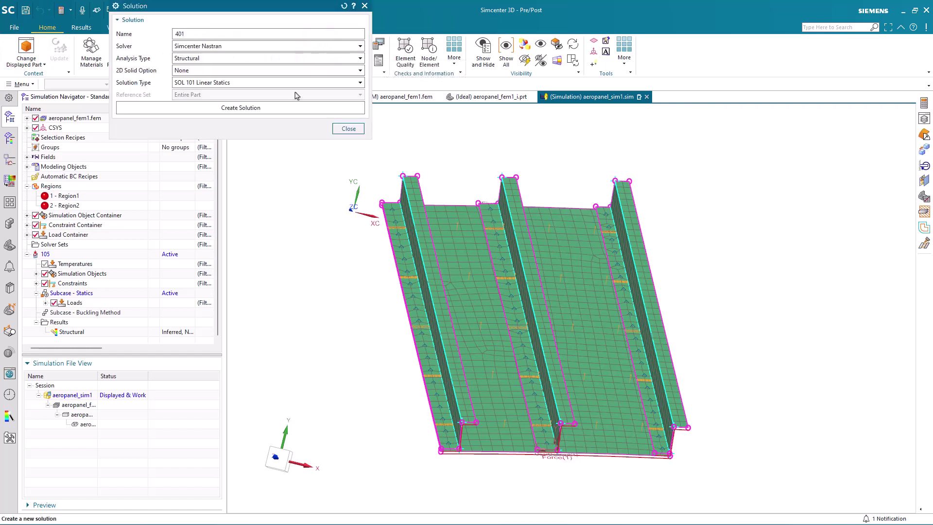
pyautogui.click(293, 83)
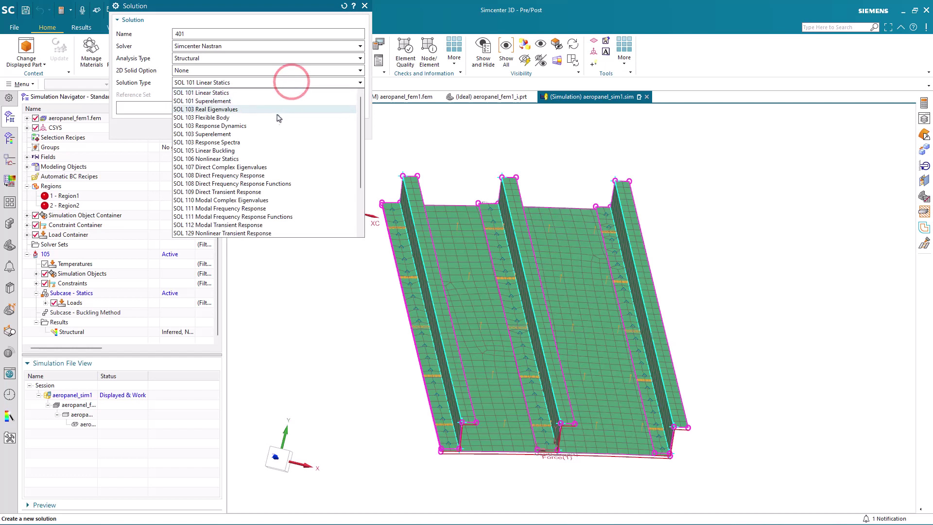
pyautogui.scroll(-3, 269, 194)
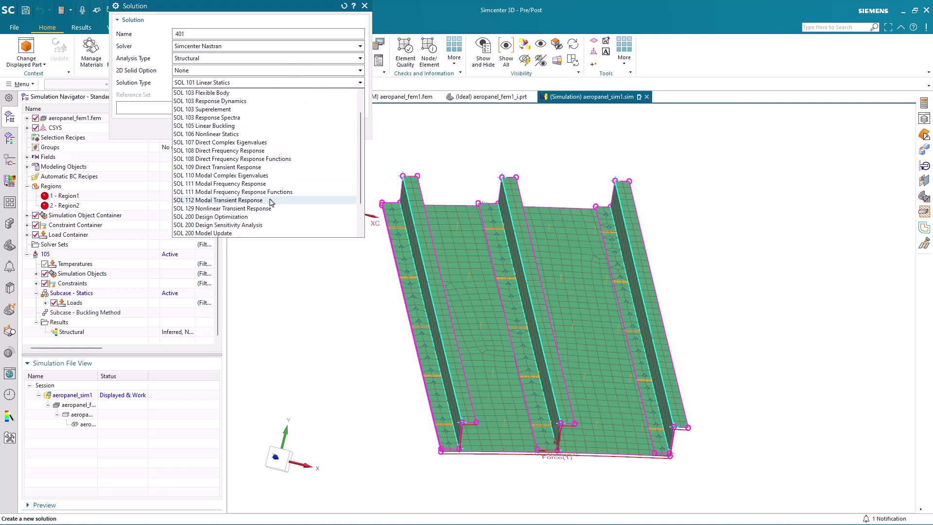
pyautogui.click(261, 209)
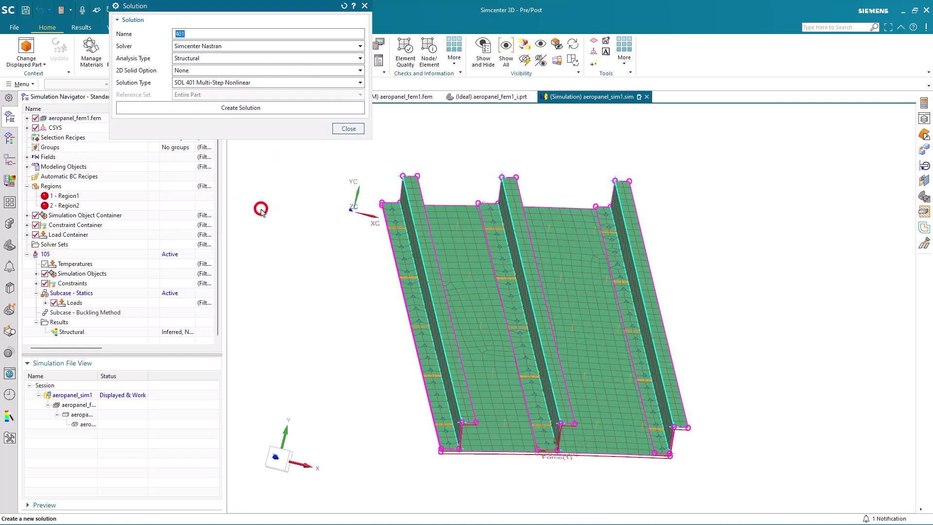
pyautogui.click(239, 108)
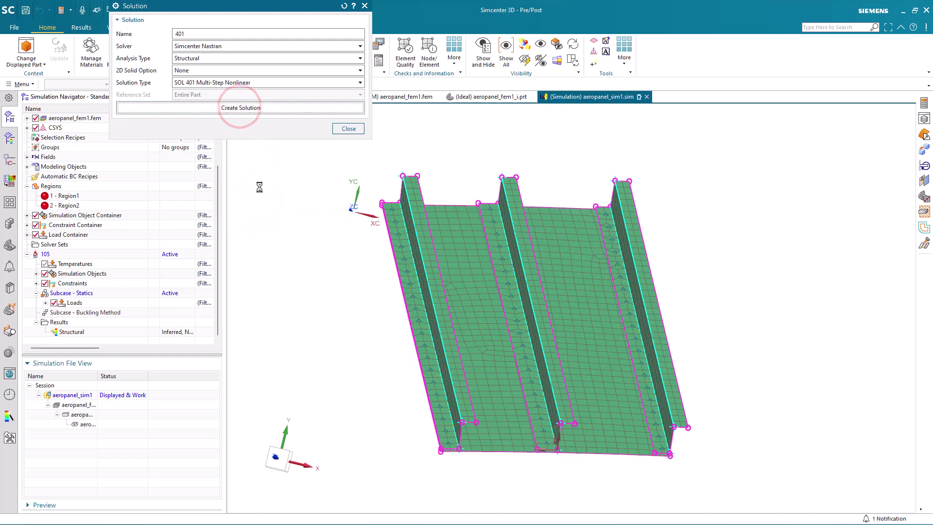
# Enable Large Displacements and add a Nonlinear Statics step ending at 500000 s over 50 increments.
pyautogui.click(239, 217)
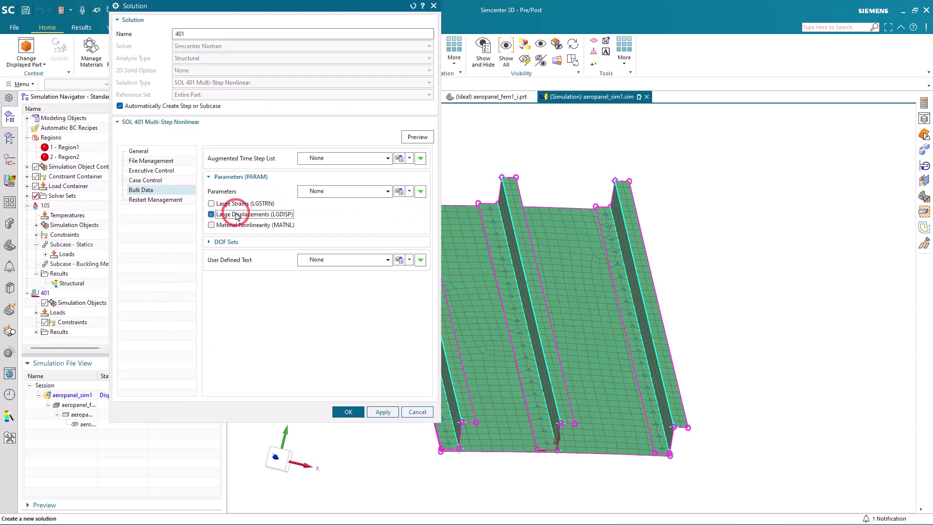
pyautogui.middleClick(238, 214)
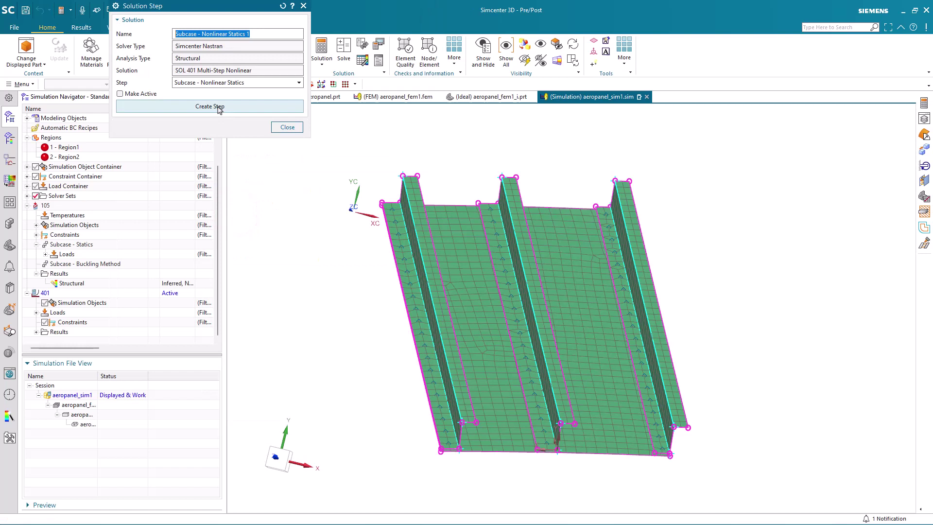
pyautogui.click(219, 108)
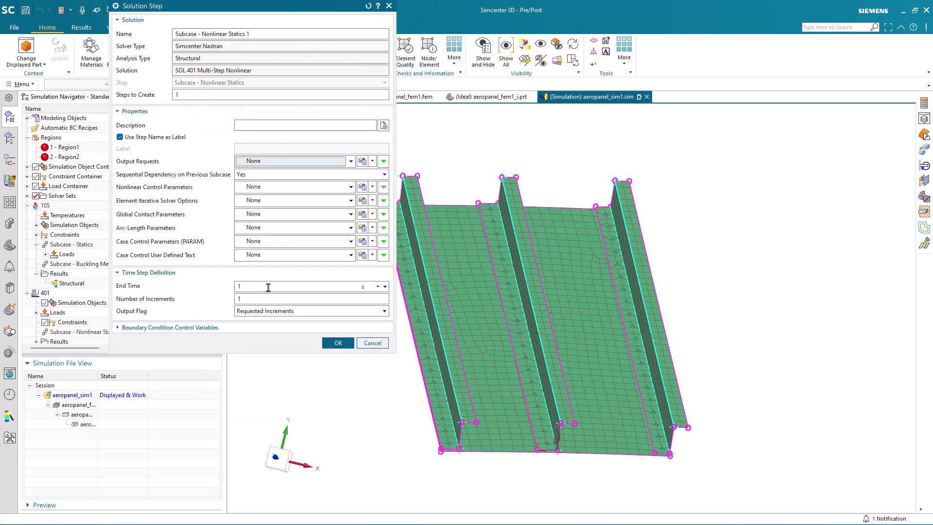
pyautogui.click(268, 287)
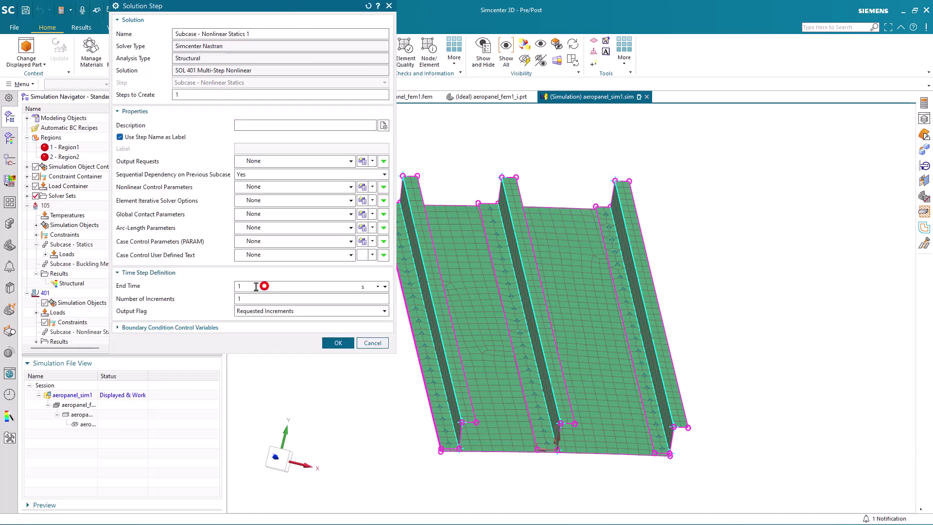
pyautogui.moveTo(257, 287); pyautogui.dragTo(230, 288)
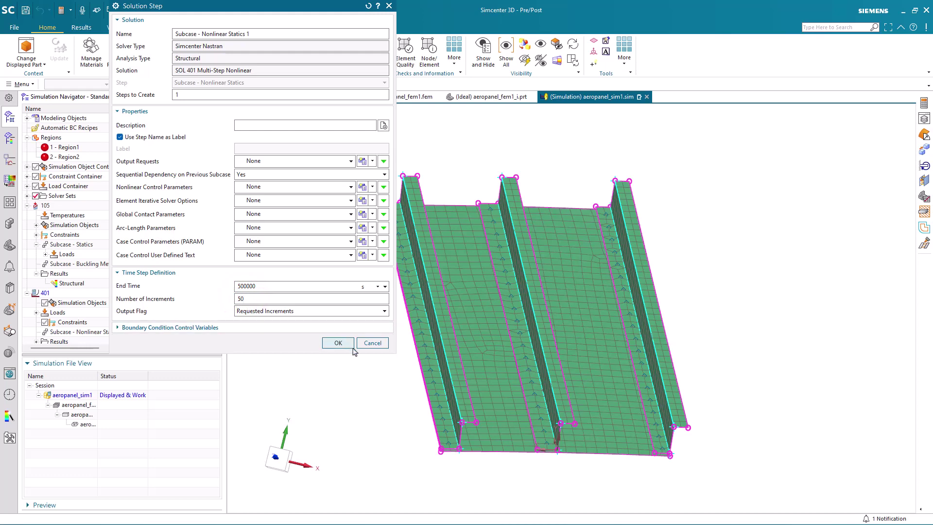
pyautogui.click(340, 343)
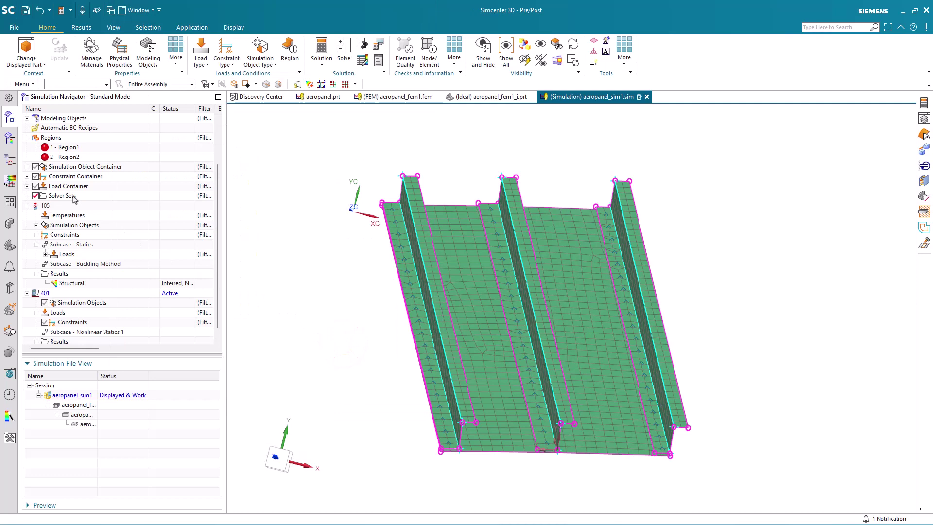
# Add the Fixed(1) and UserDefined(1) constraints to solution 401, then begin a new force load.
pyautogui.click(27, 177)
pyautogui.click(71, 187)
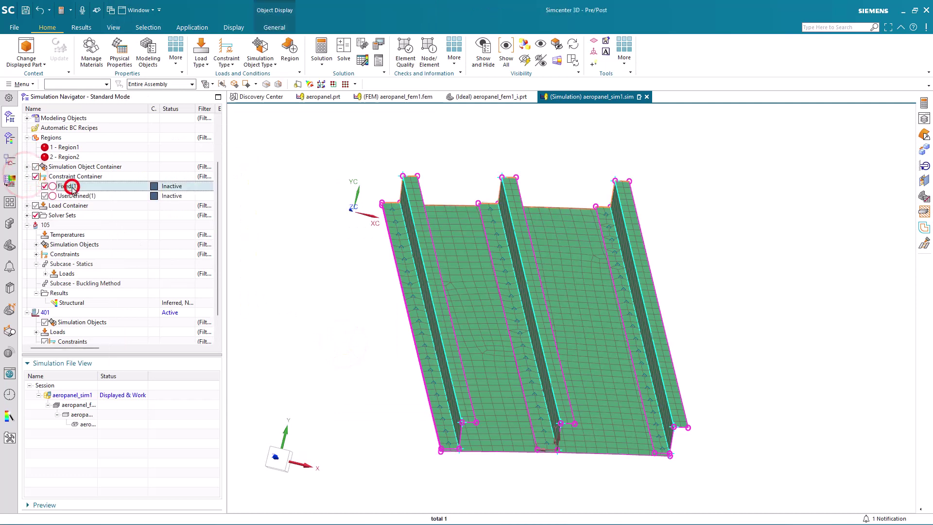
pyautogui.keyDown('ctrl'); pyautogui.click(74, 196); pyautogui.keyUp('ctrl')
pyautogui.rightClick(73, 197)
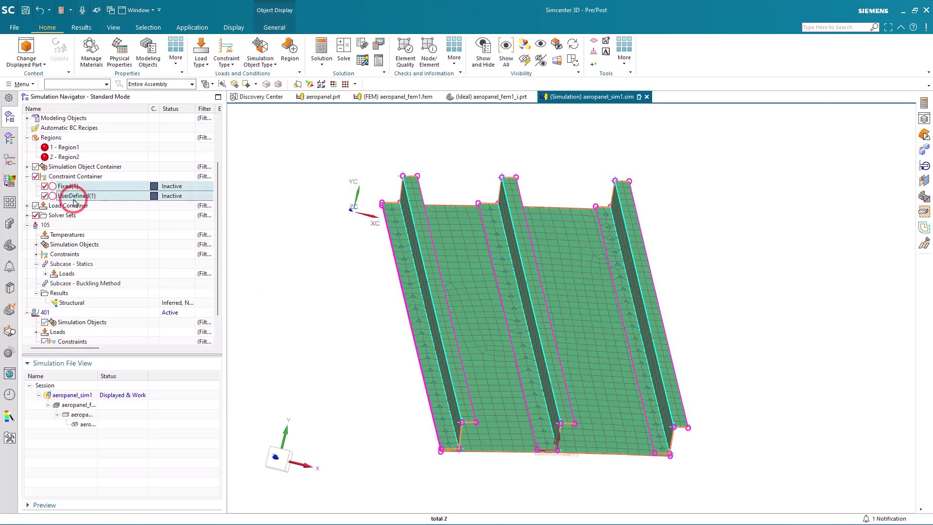
pyautogui.click(102, 237)
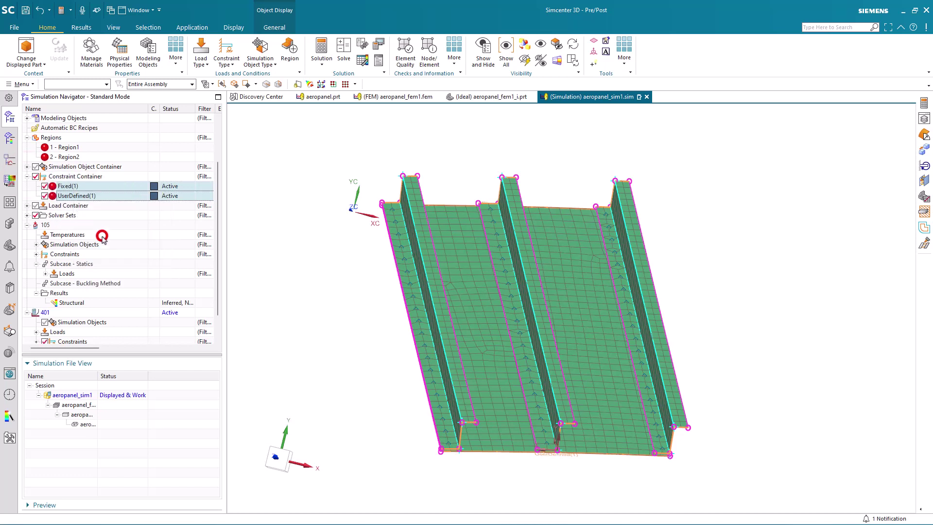
pyautogui.click(36, 342)
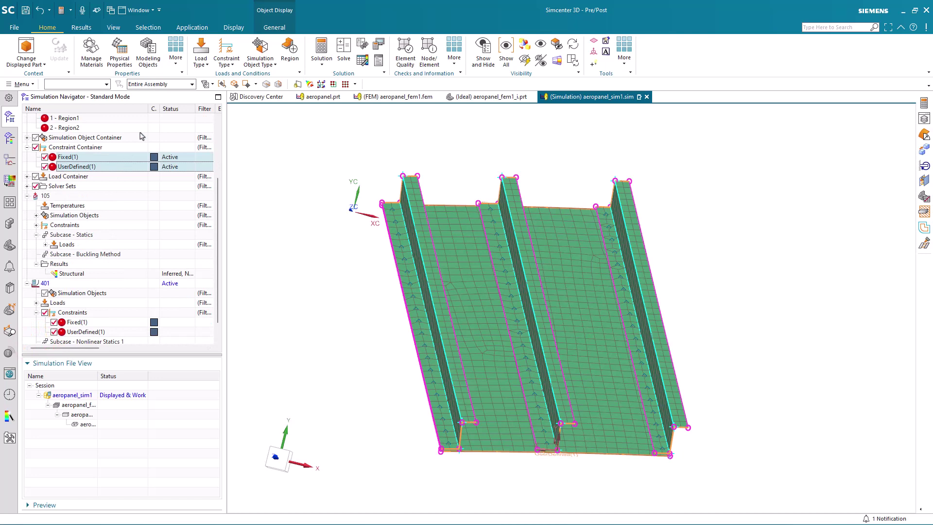
pyautogui.click(200, 53)
pyautogui.click(206, 85)
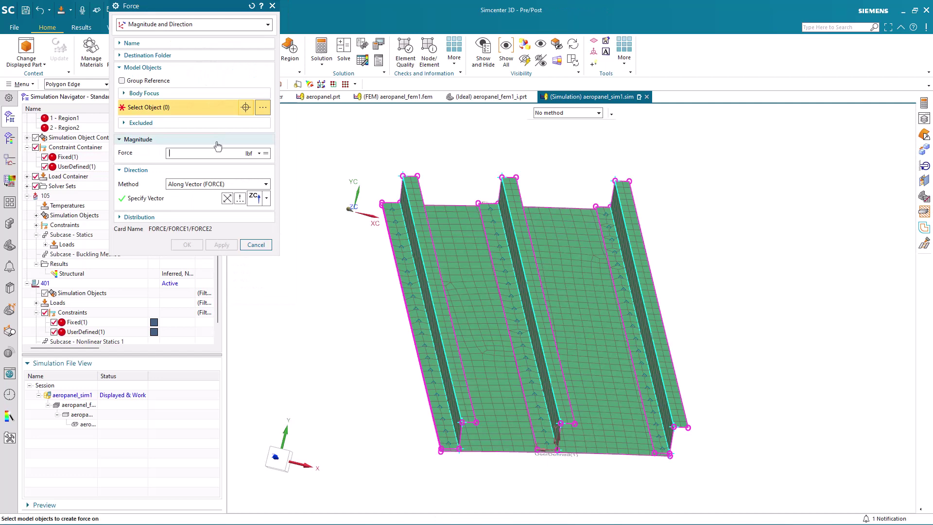
# Define the force magnitude as a new table field with time as the independent variable.
pyautogui.click(265, 153)
pyautogui.click(292, 224)
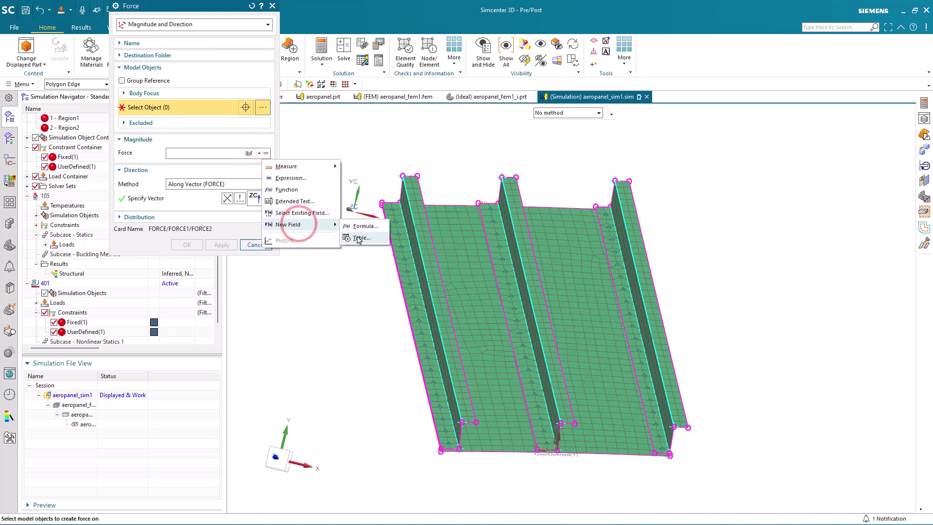
pyautogui.click(360, 237)
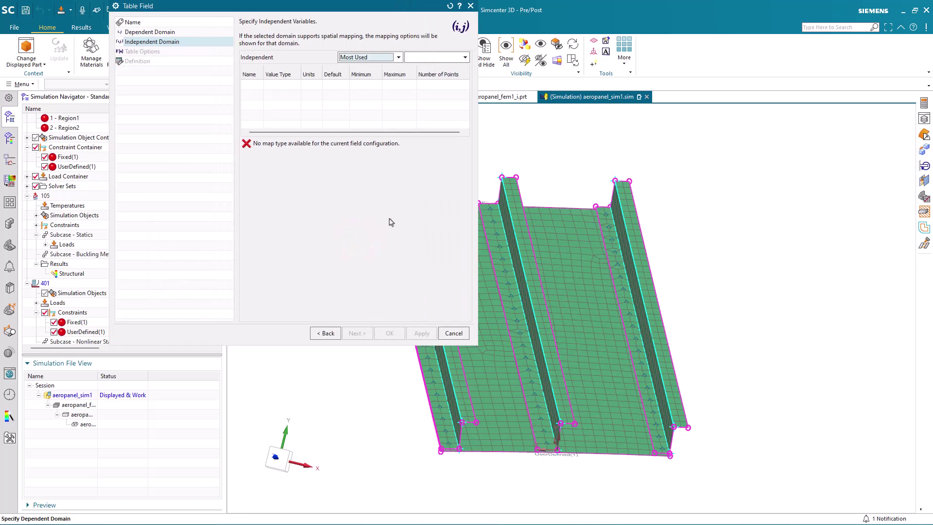
pyautogui.click(433, 57)
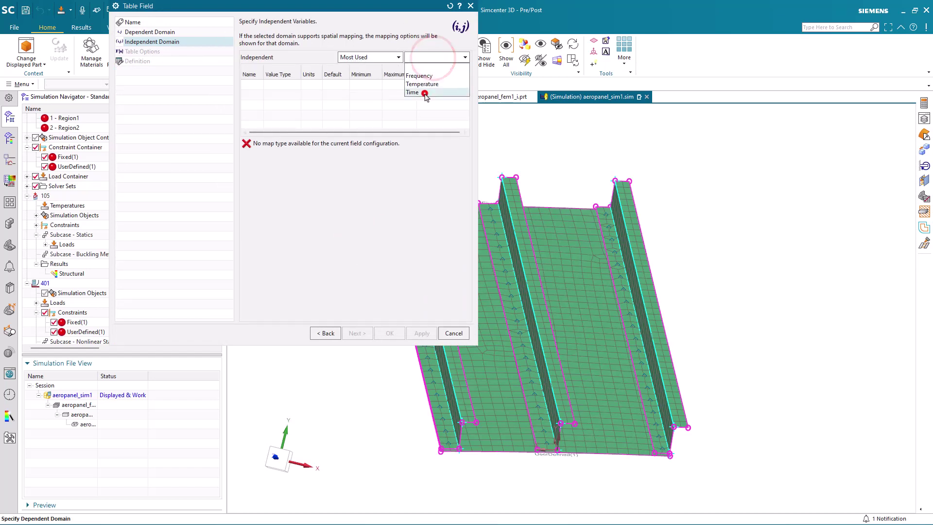
pyautogui.click(426, 94)
pyautogui.click(353, 333)
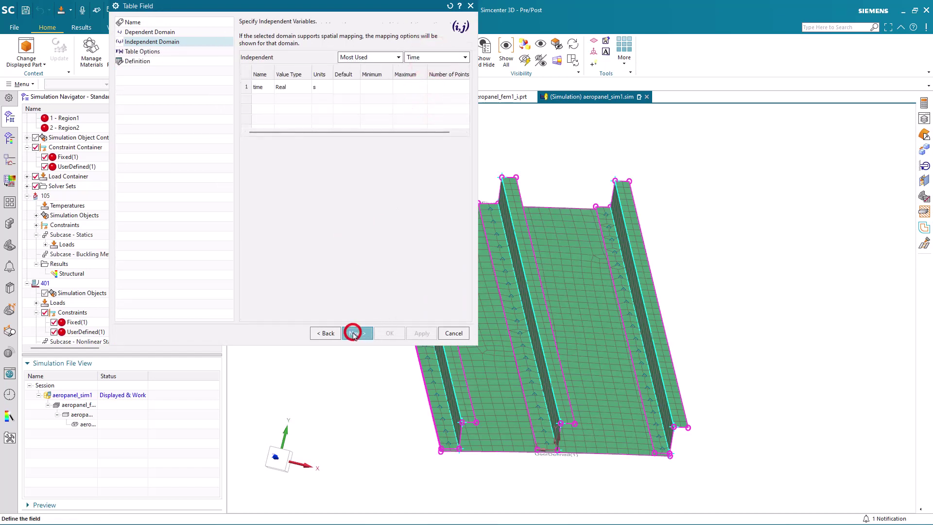
pyautogui.click(354, 332)
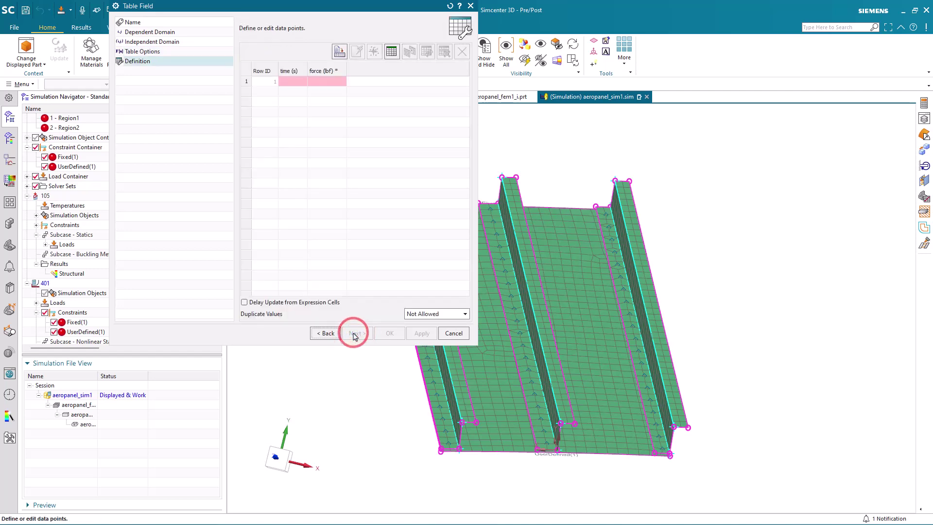
# Enter table points 0 s / 0 lbf and 500000 s / 500000 lbf and confirm the table.
pyautogui.click(294, 81)
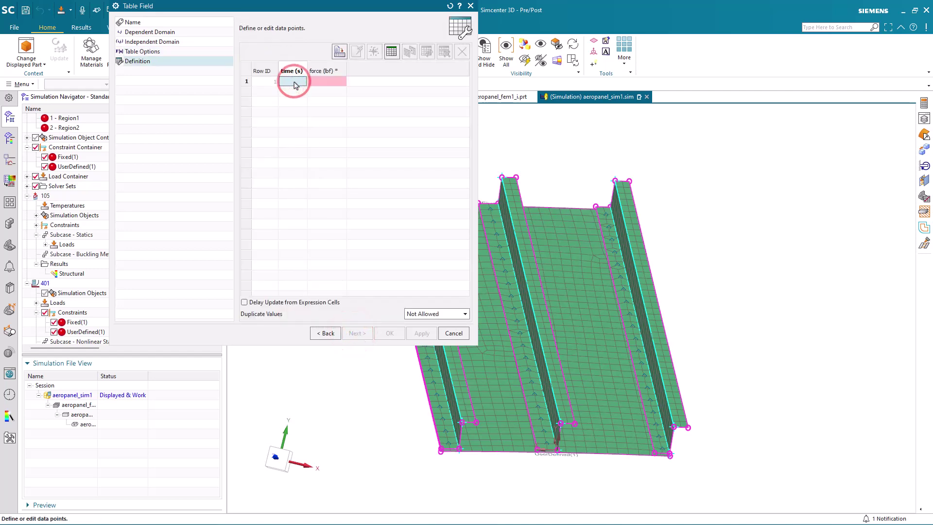
pyautogui.write('0')
pyautogui.click(317, 84)
pyautogui.write('0')
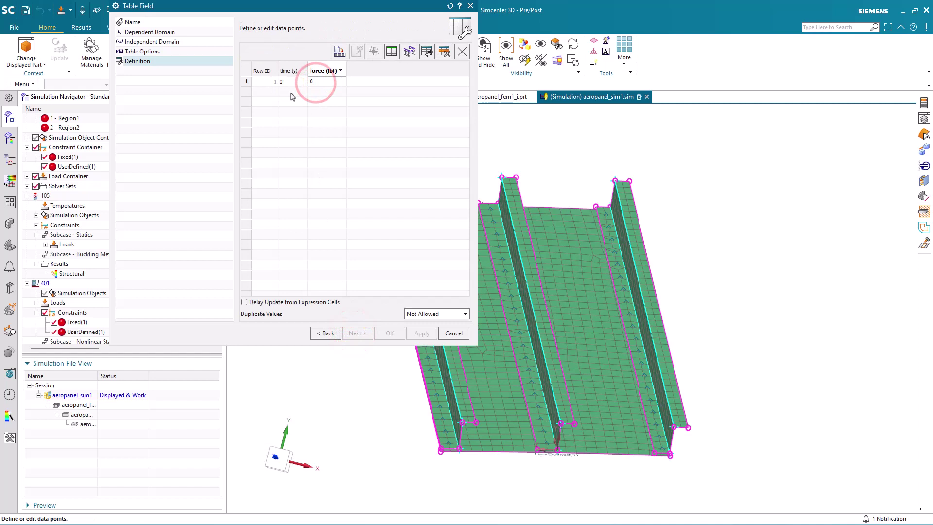
pyautogui.click(292, 91)
pyautogui.write('500000')
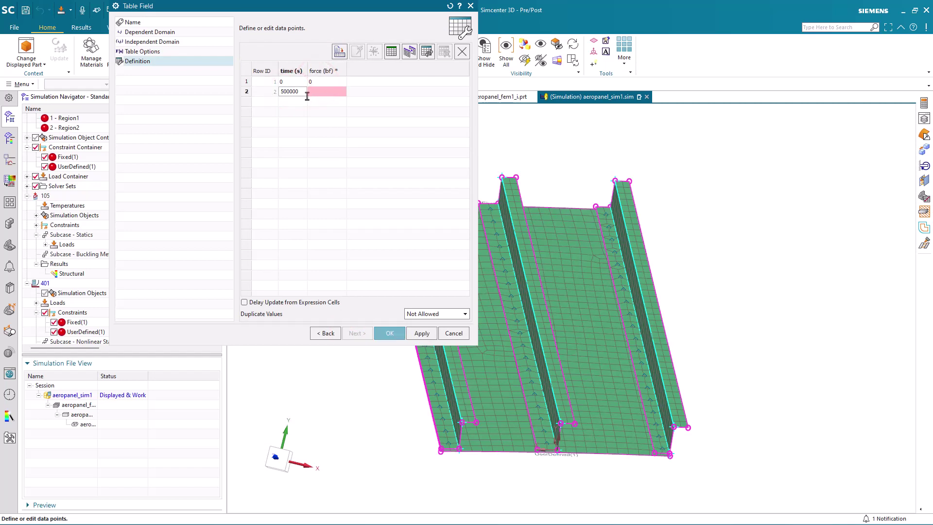
pyautogui.click(312, 94)
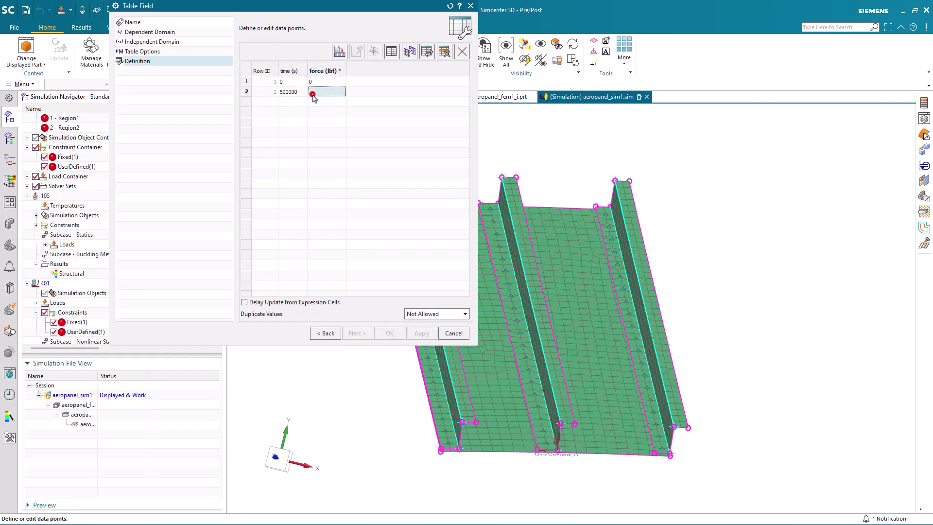
pyautogui.click(316, 94)
pyautogui.write('500000')
pyautogui.press('Tab')
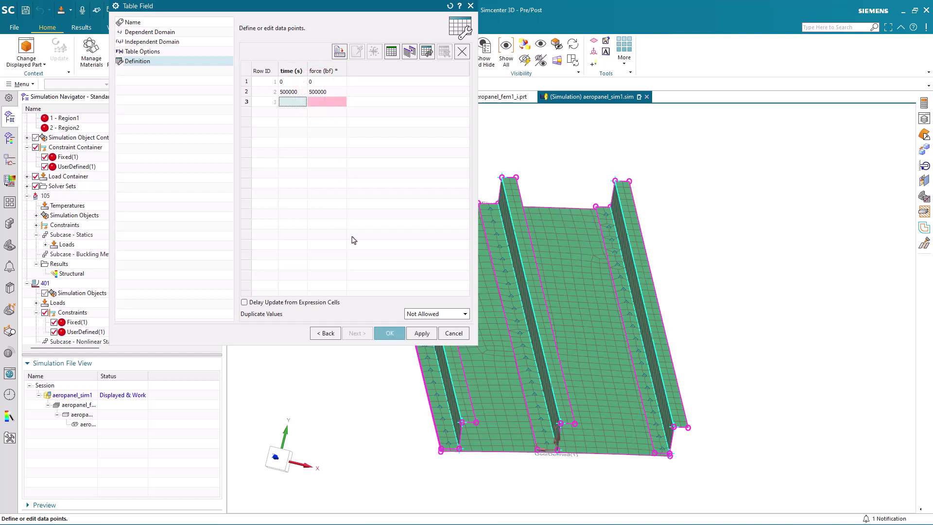
pyautogui.click(389, 333)
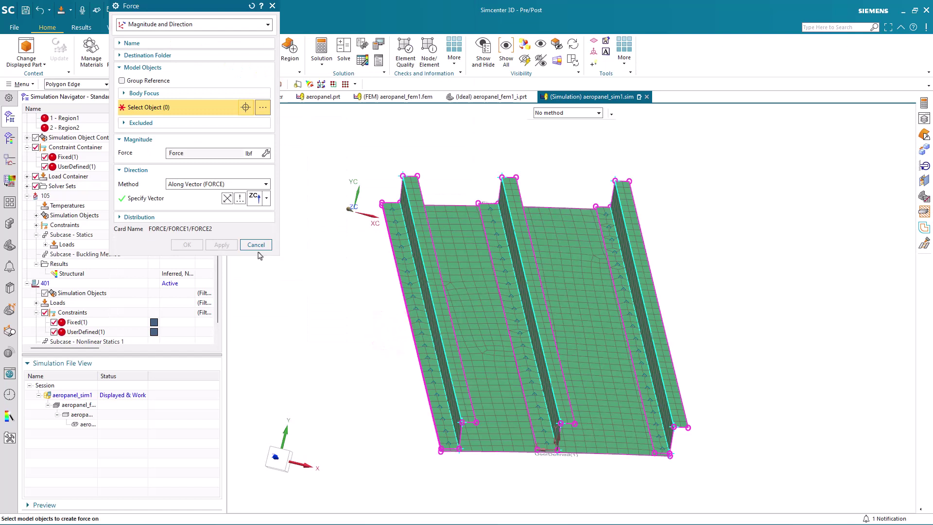
# Apply Force(2) to the ten bottom edges, directed from the bottom vertex to the upper rib vertex.
pyautogui.moveTo(407, 481); pyautogui.dragTo(710, 393)
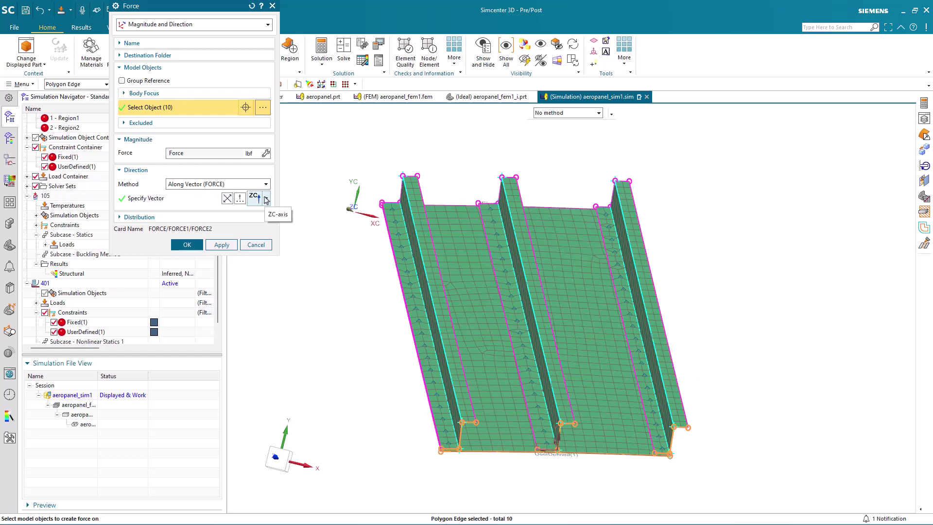
pyautogui.click(239, 198)
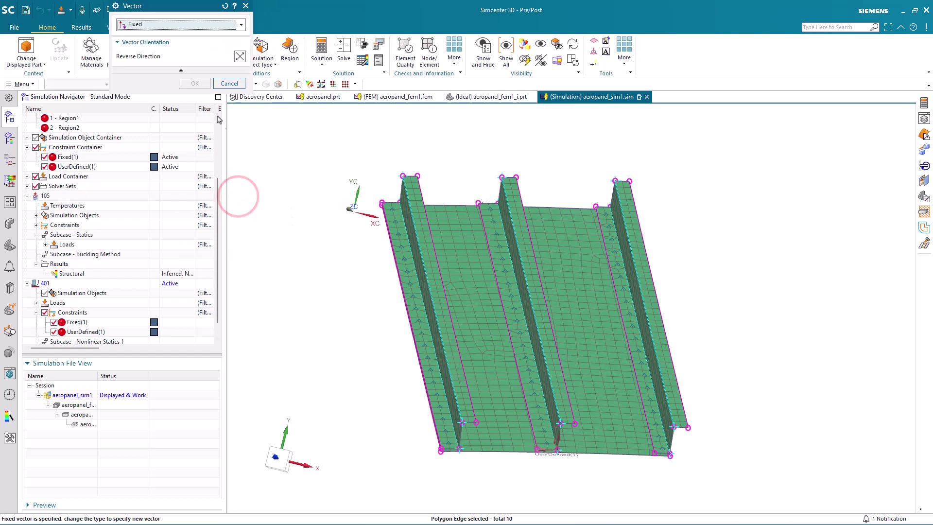
pyautogui.click(184, 23)
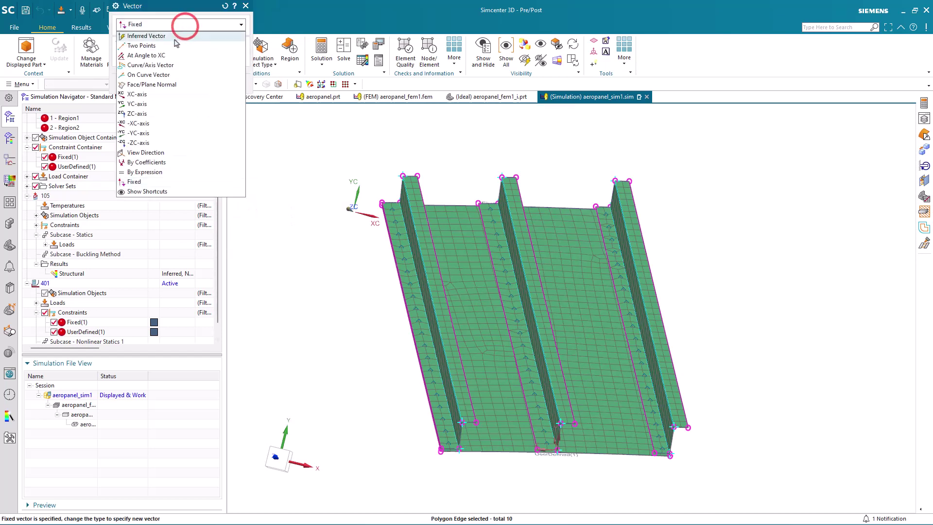
pyautogui.click(173, 41)
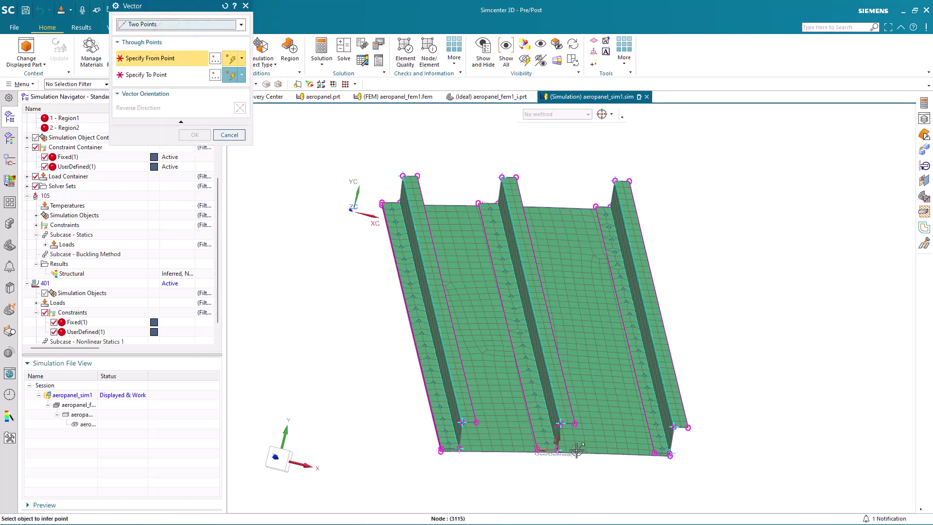
pyautogui.click(557, 447)
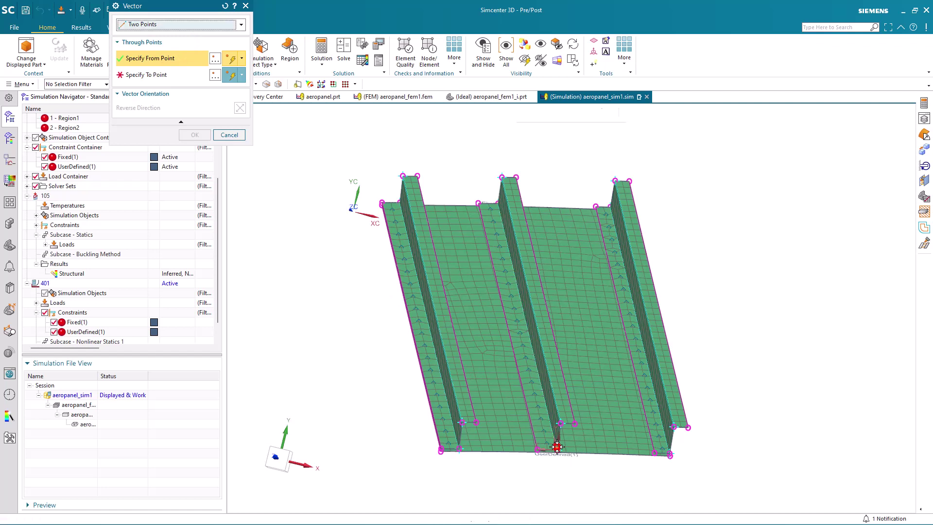
pyautogui.click(498, 202)
pyautogui.click(195, 135)
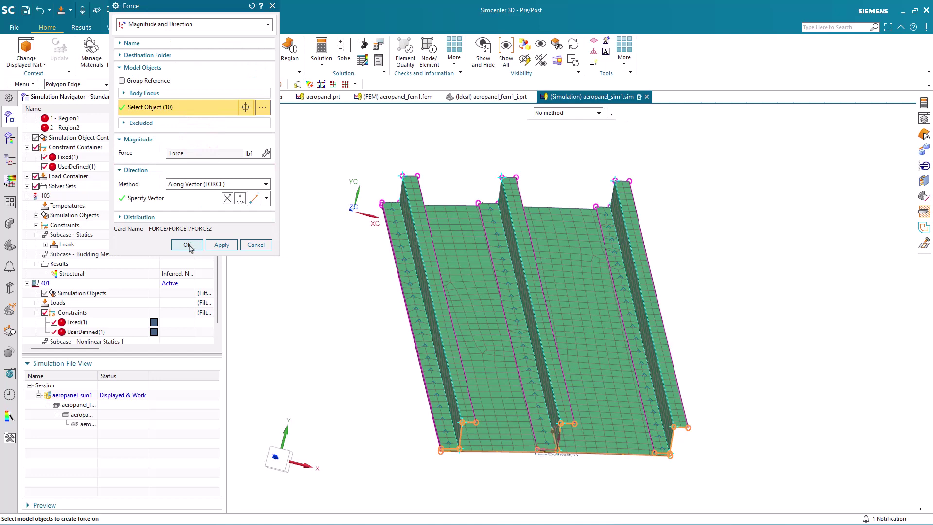
pyautogui.click(187, 244)
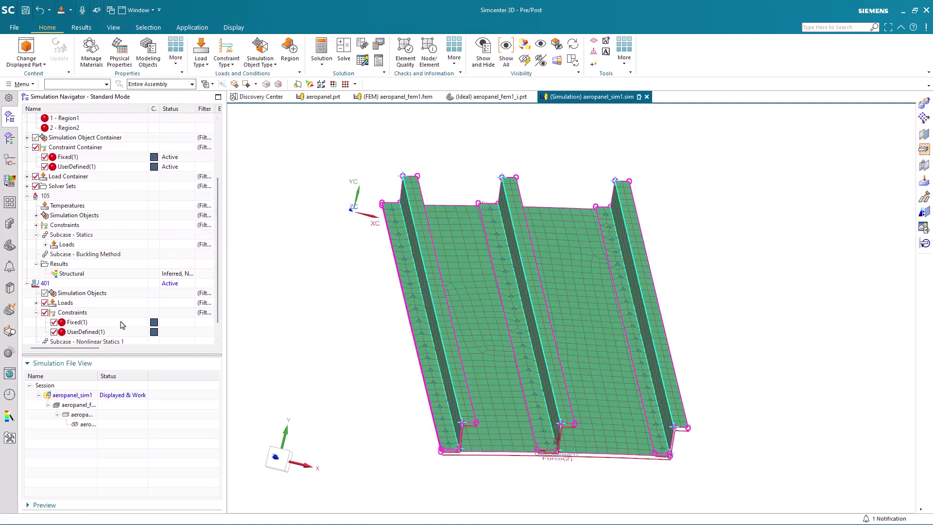
pyautogui.scroll(-2, 122, 325)
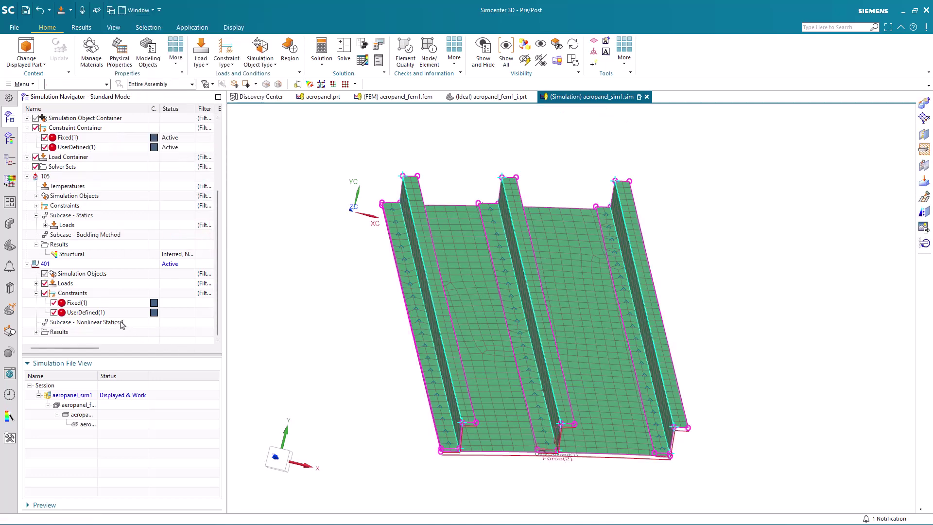
pyautogui.click(37, 283)
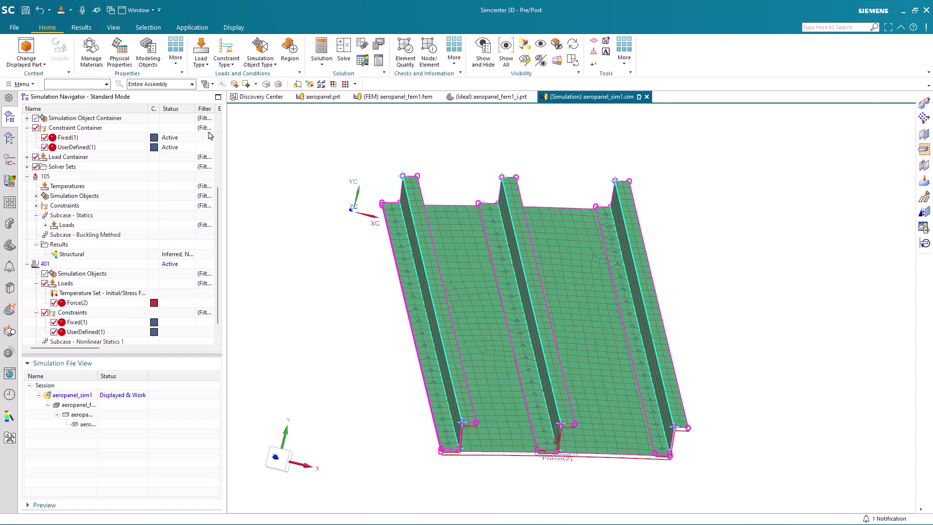
# Start a manual surface-to-surface contact with Region1 as source and Region2 as target.
pyautogui.click(260, 54)
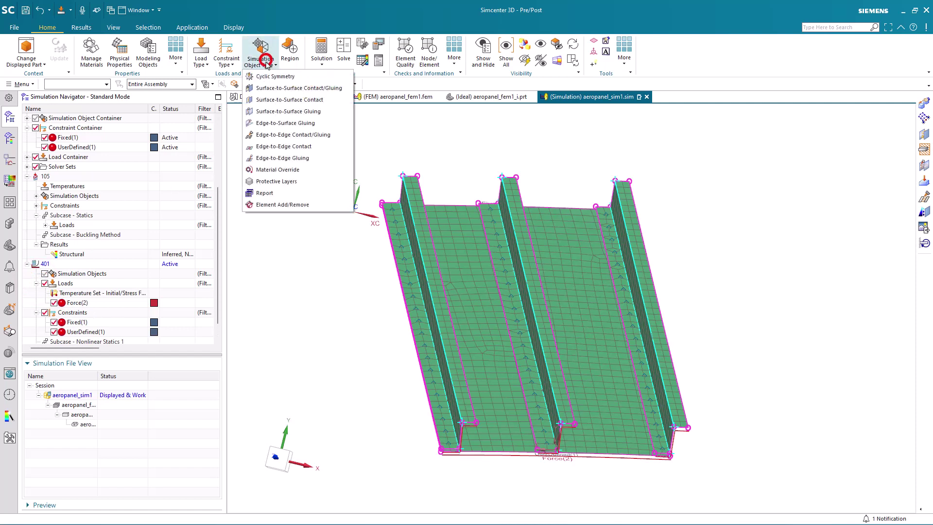
pyautogui.click(277, 99)
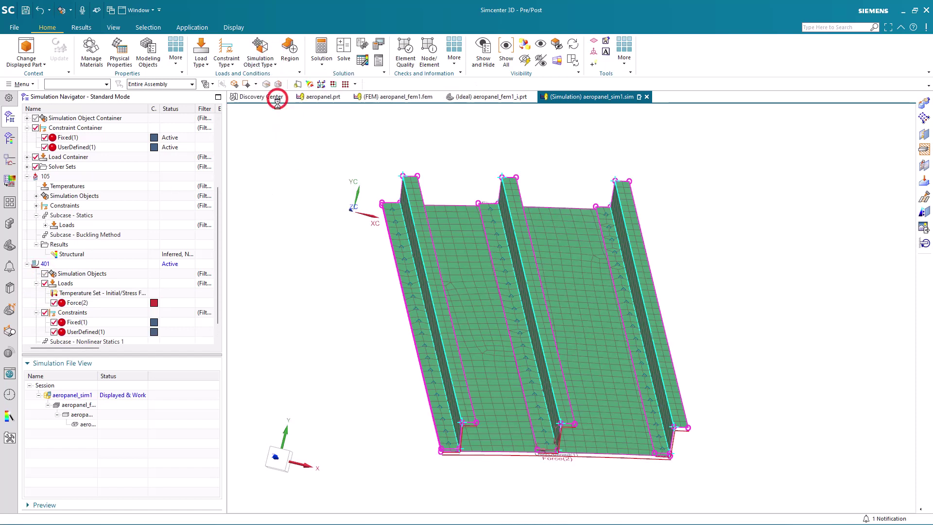
pyautogui.click(233, 24)
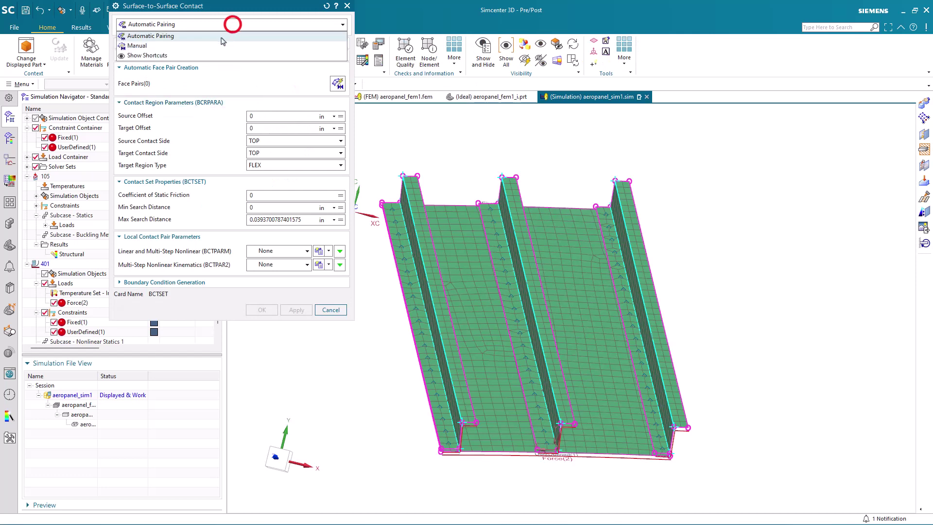
pyautogui.click(217, 43)
pyautogui.click(291, 81)
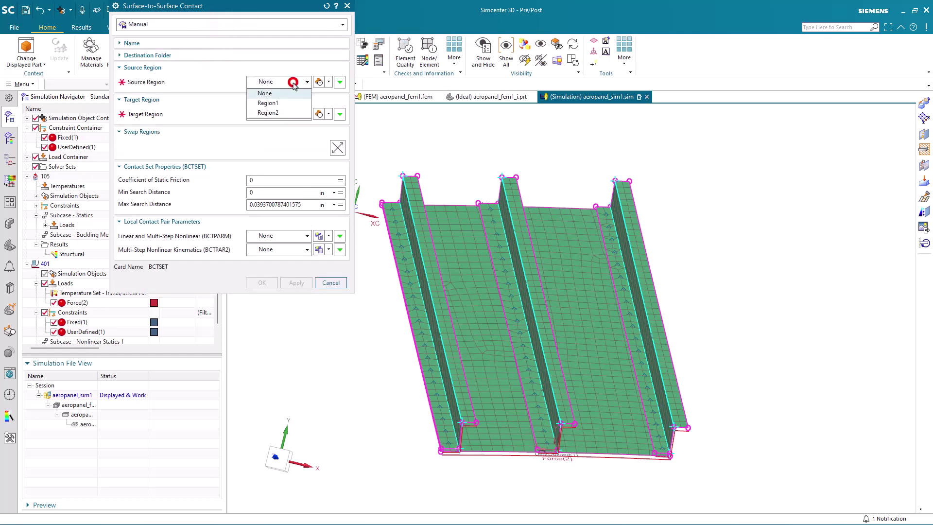
pyautogui.click(284, 102)
pyautogui.click(285, 113)
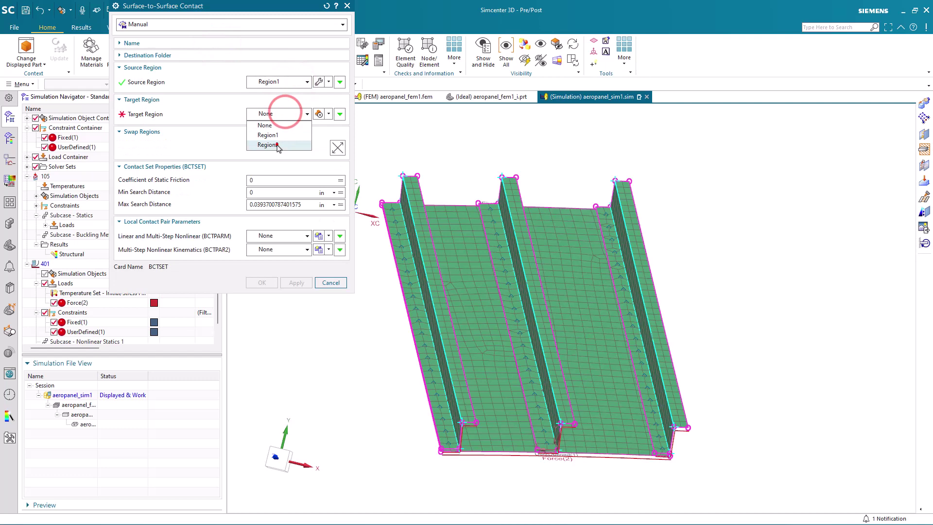
pyautogui.click(277, 144)
# Set the search distances to -.1 and .1 in and create the contact.
pyautogui.doubleClick(280, 193)
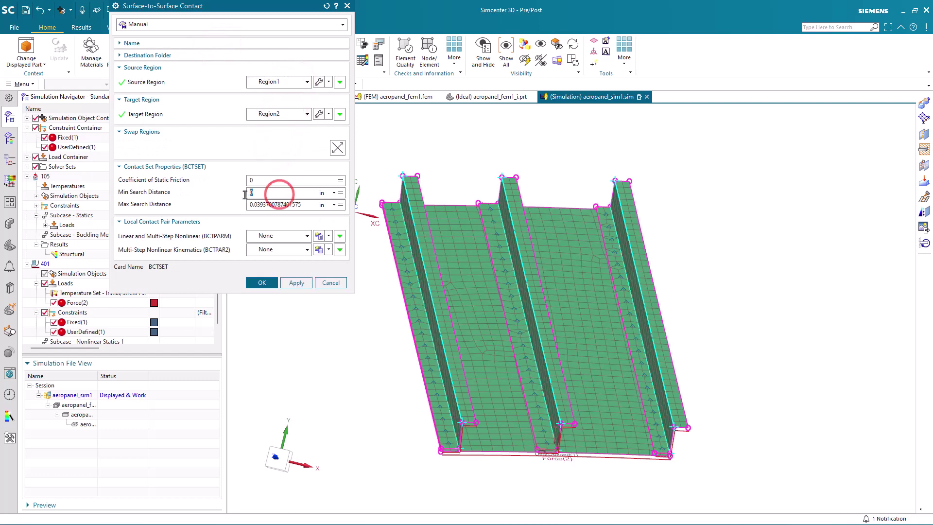
pyautogui.write('-.1')
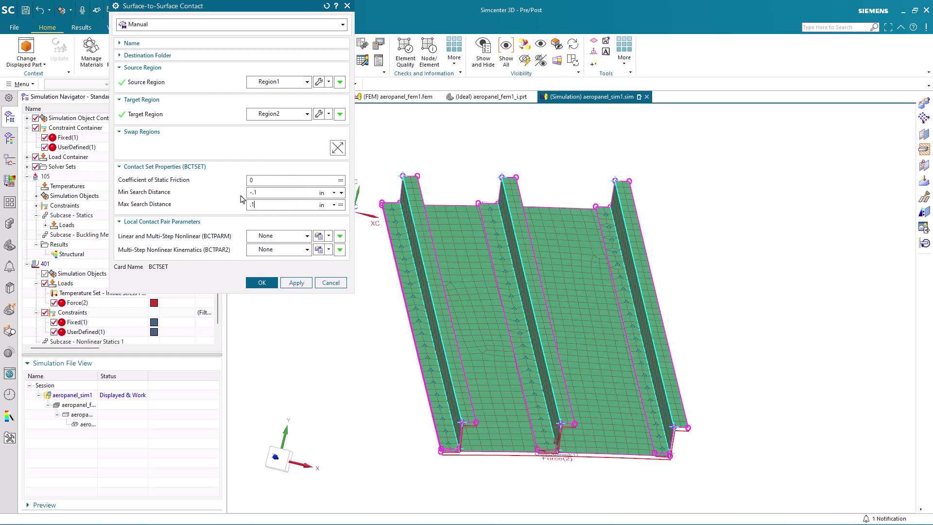
pyautogui.click(262, 283)
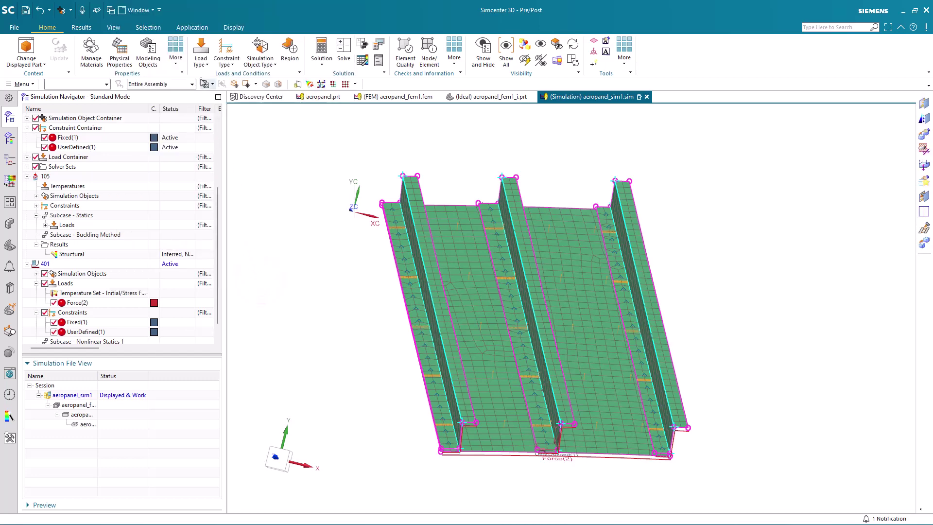
# Start an Initial Imperfection load on the ten box-selected panel faces.
pyautogui.click(201, 56)
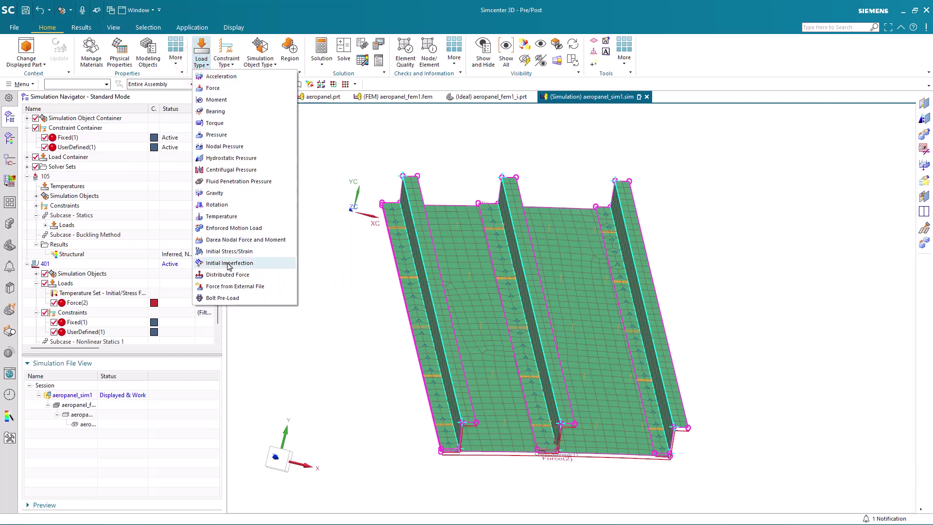
pyautogui.click(228, 263)
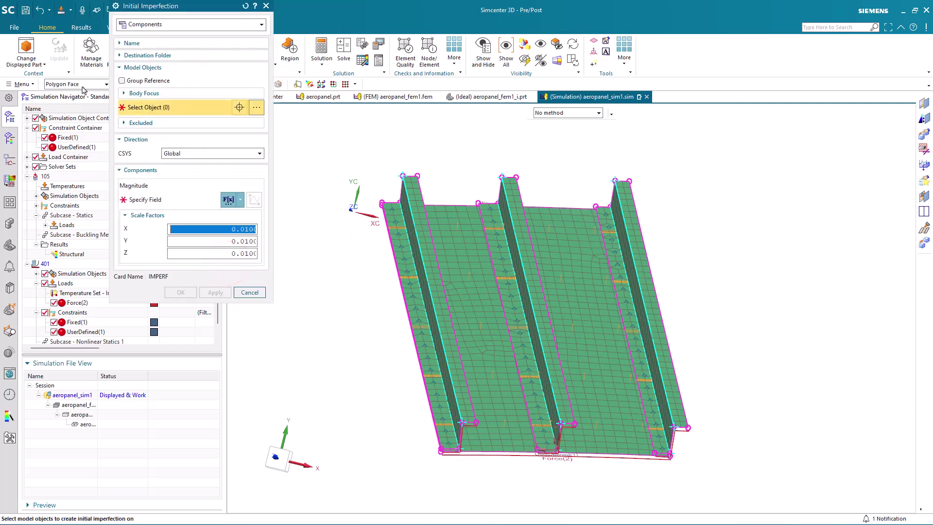
pyautogui.moveTo(344, 150); pyautogui.dragTo(730, 475)
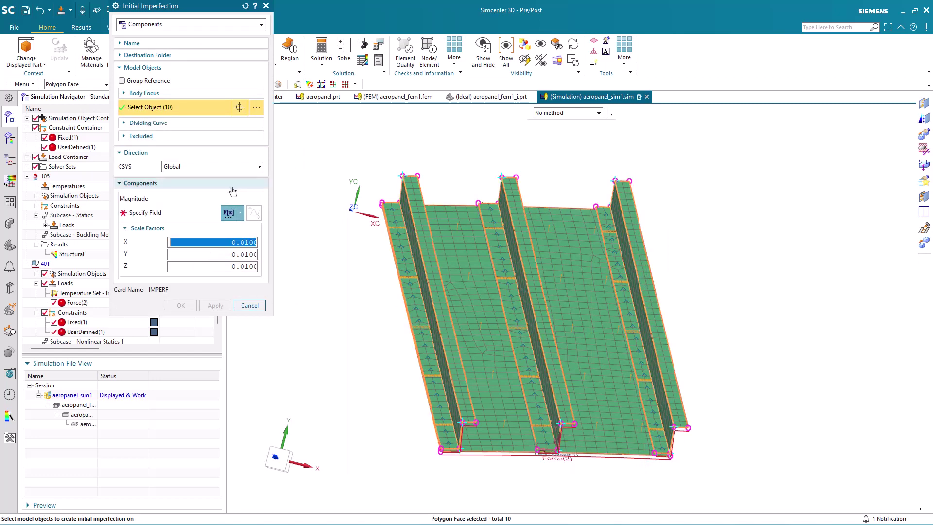
# Drive the imperfection magnitude with the Nodal Displacement Table field and create the load.
pyautogui.click(228, 212)
pyautogui.click(228, 213)
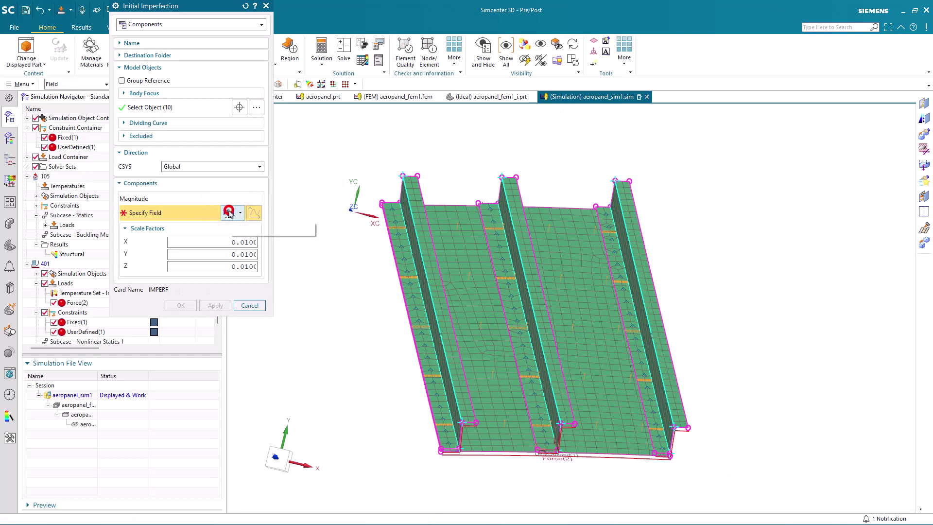
pyautogui.click(168, 60)
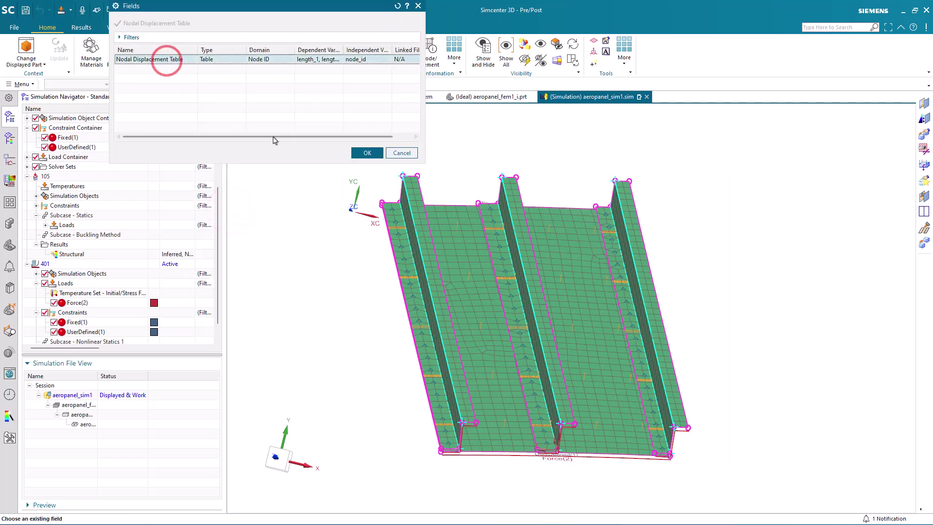
pyautogui.click(367, 153)
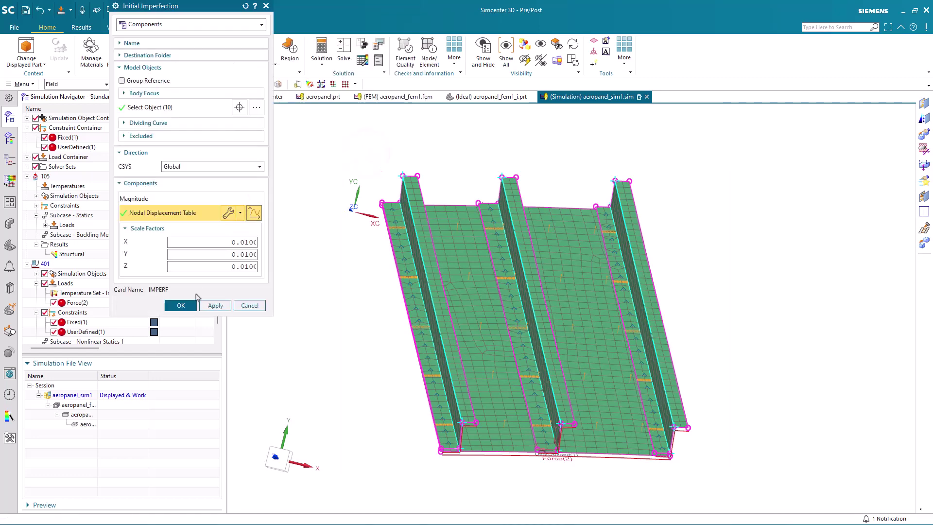
pyautogui.doubleClick(249, 242)
pyautogui.click(178, 306)
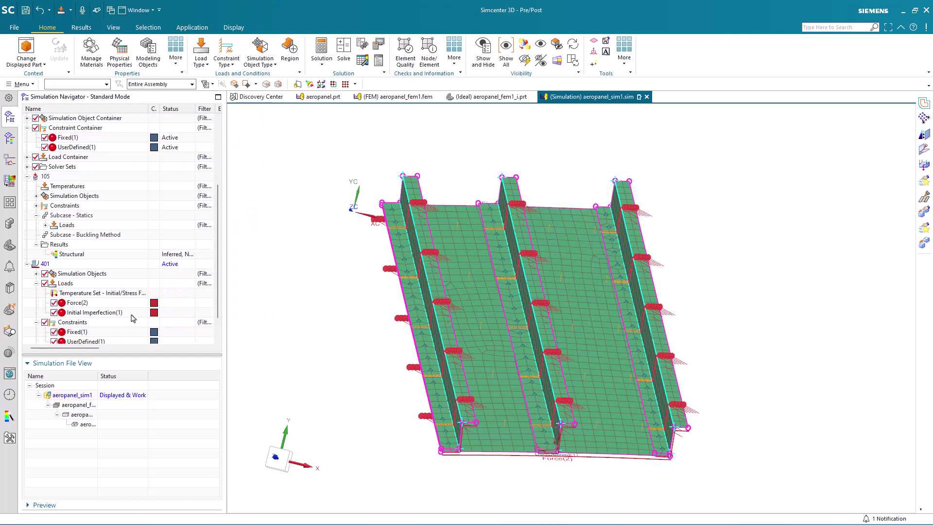
pyautogui.scroll(-1, 134, 318)
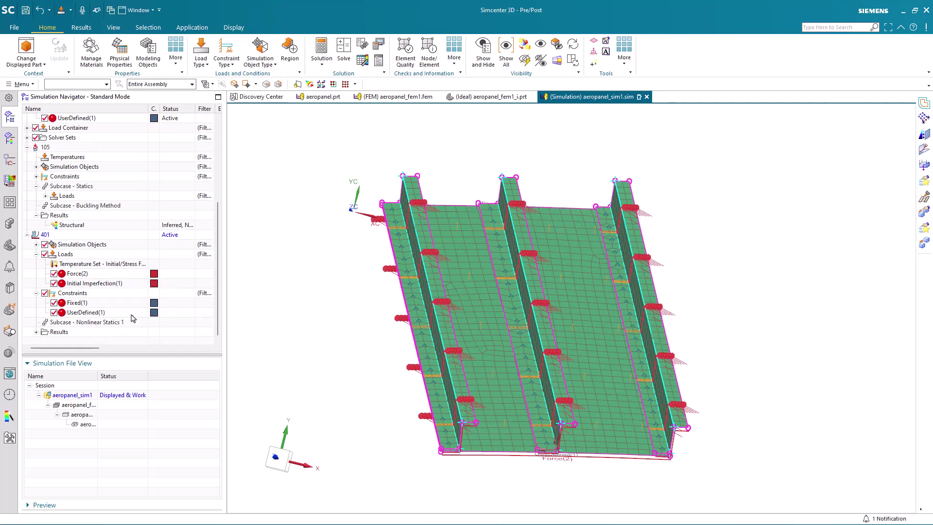
# Run the nonlinear 401 solve while watching live translation magnitude contours.
pyautogui.click(343, 47)
pyautogui.click(210, 140)
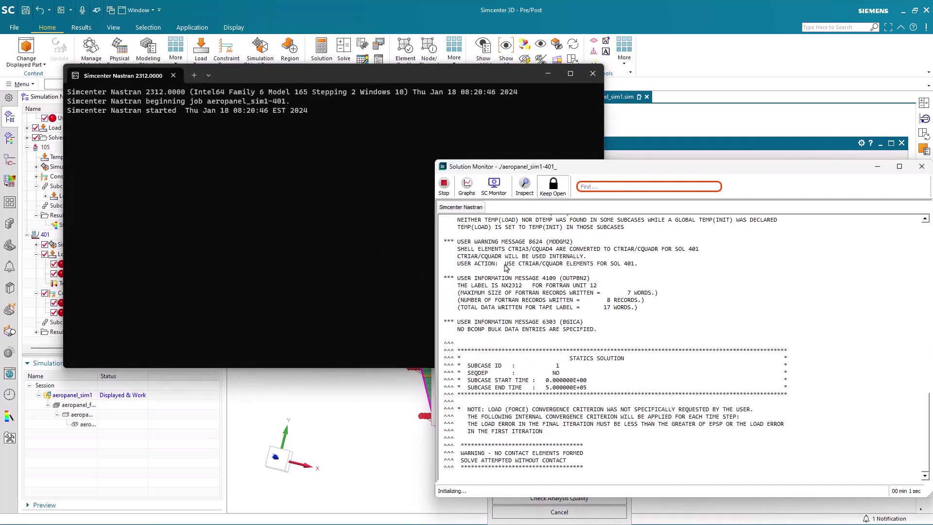
pyautogui.click(494, 187)
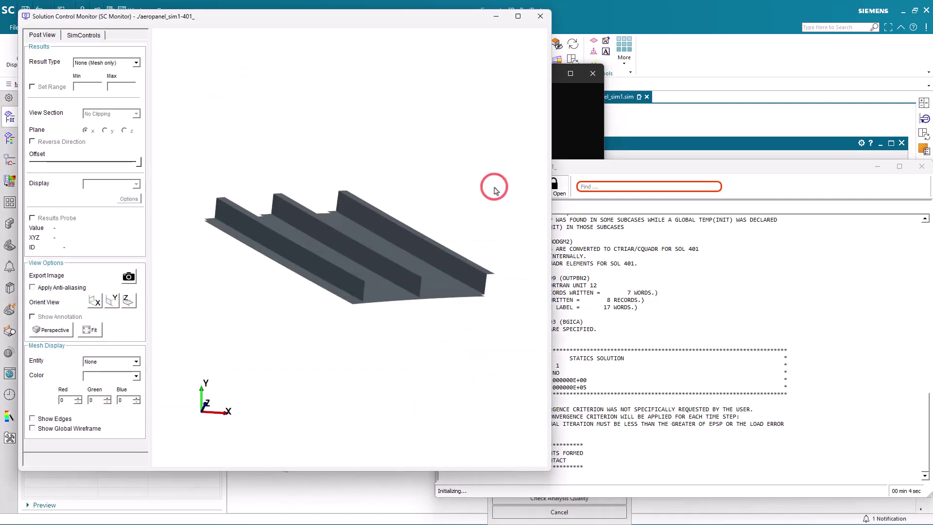
pyautogui.click(136, 64)
pyautogui.click(122, 86)
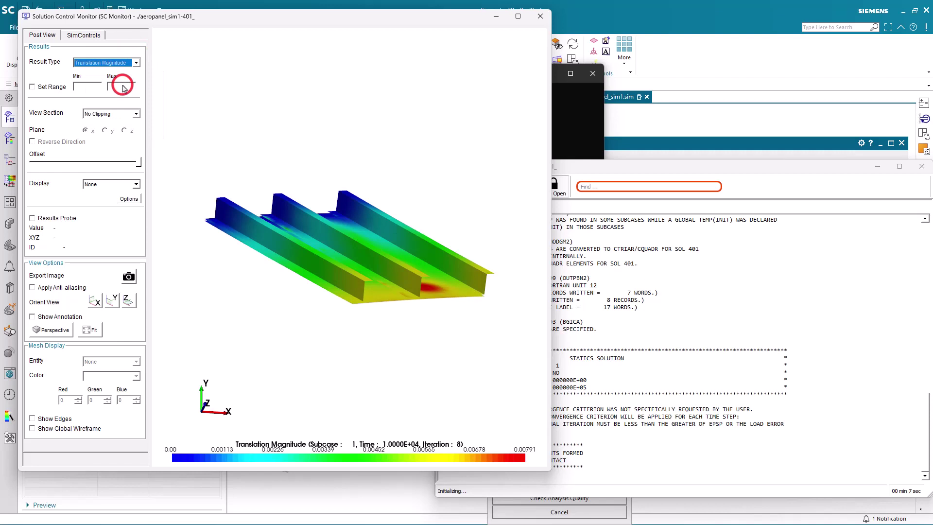
pyautogui.moveTo(392, 296); pyautogui.dragTo(317, 314)
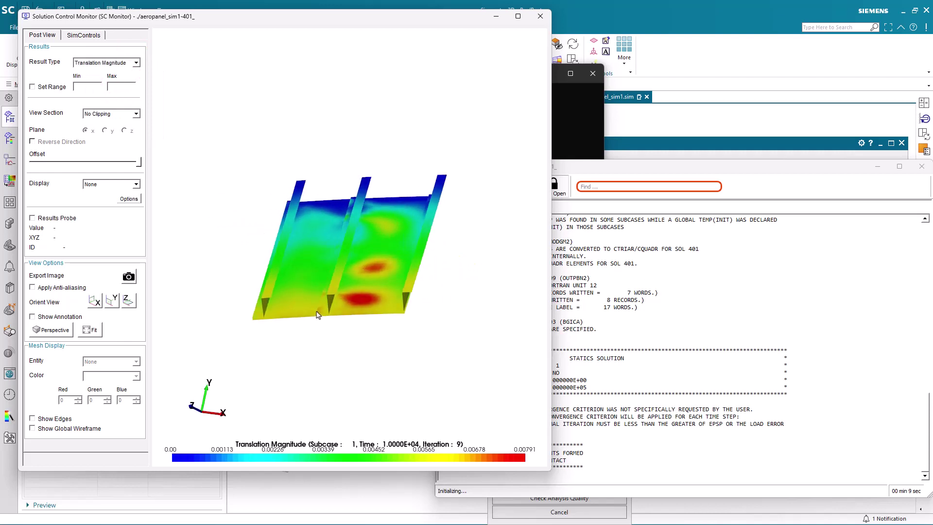
# Review the Simcenter Nastran cumulative iteration convergence history, then close the plot.
pyautogui.click(640, 168)
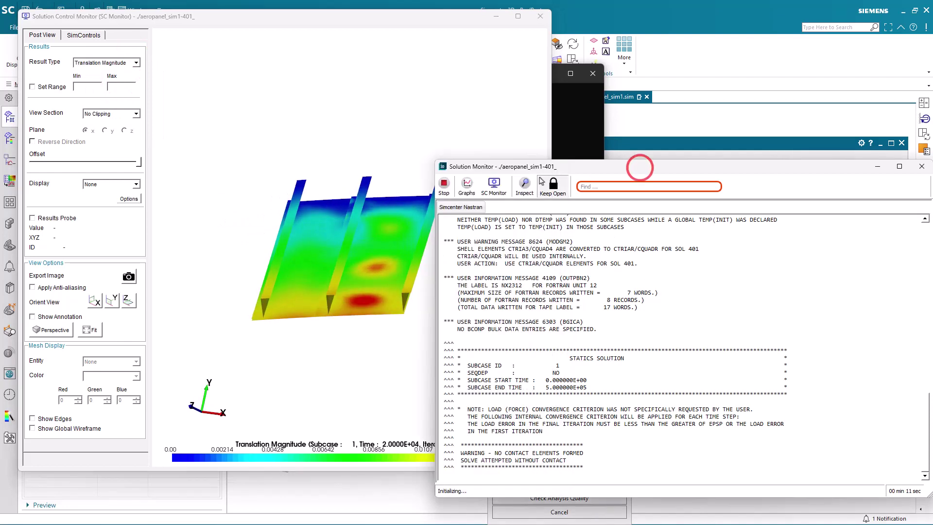
pyautogui.click(467, 185)
pyautogui.click(479, 203)
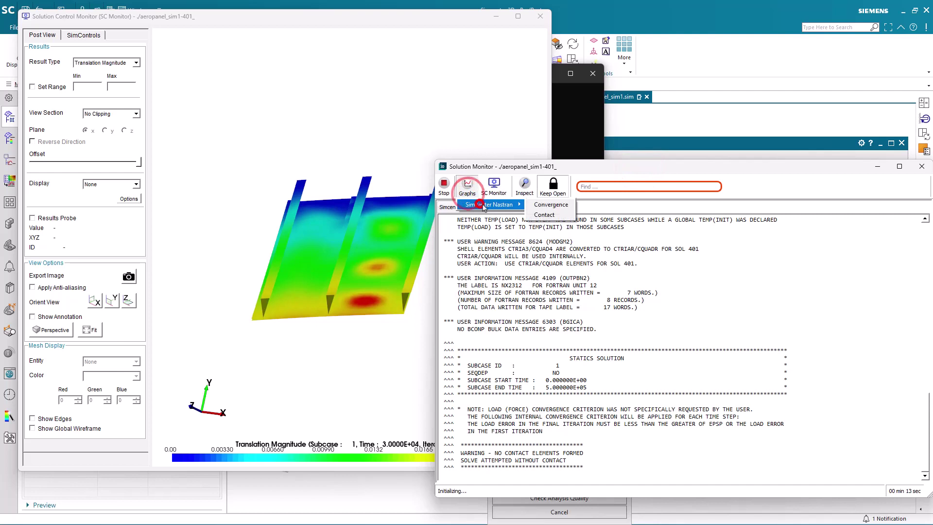
pyautogui.click(541, 204)
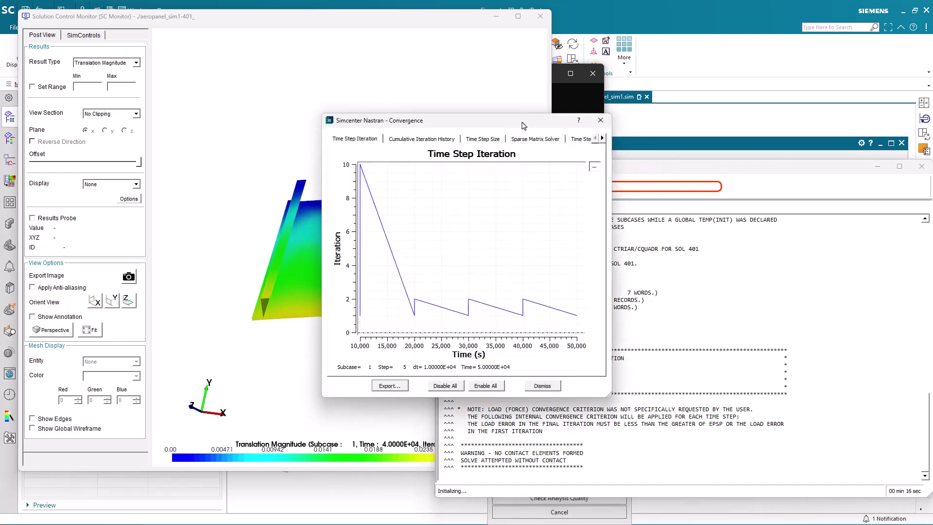
pyautogui.moveTo(523, 125); pyautogui.dragTo(657, 84)
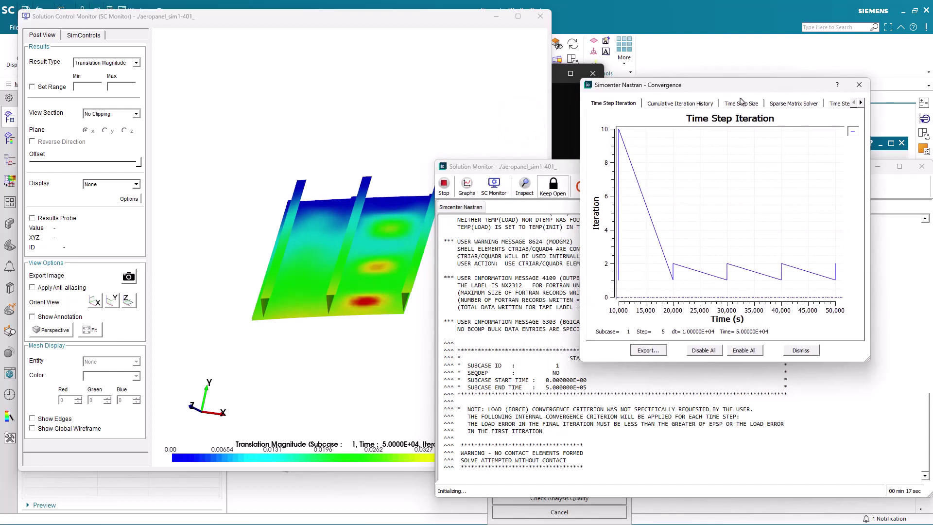
pyautogui.click(697, 104)
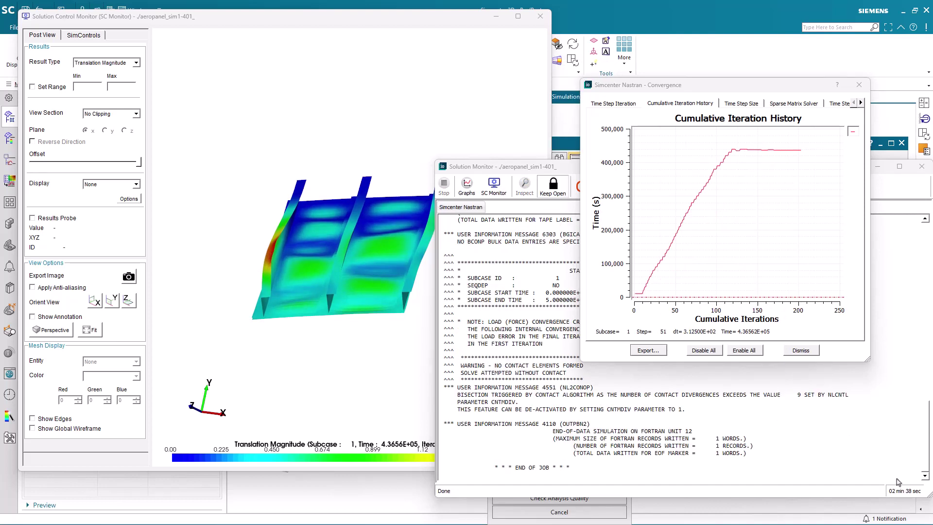
pyautogui.click(801, 350)
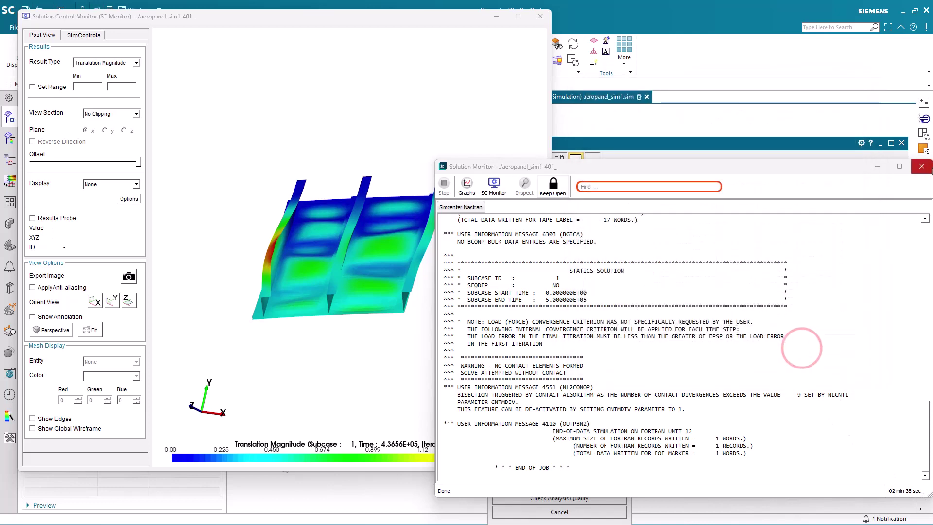
# Close the monitors and plot 401's Increment 44 nodal displacement contour.
pyautogui.click(922, 166)
pyautogui.click(902, 142)
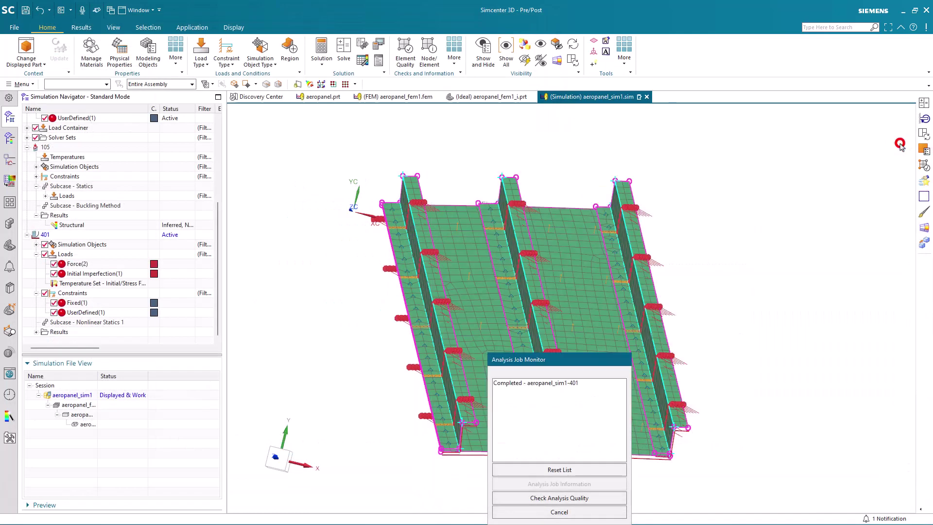
pyautogui.click(603, 512)
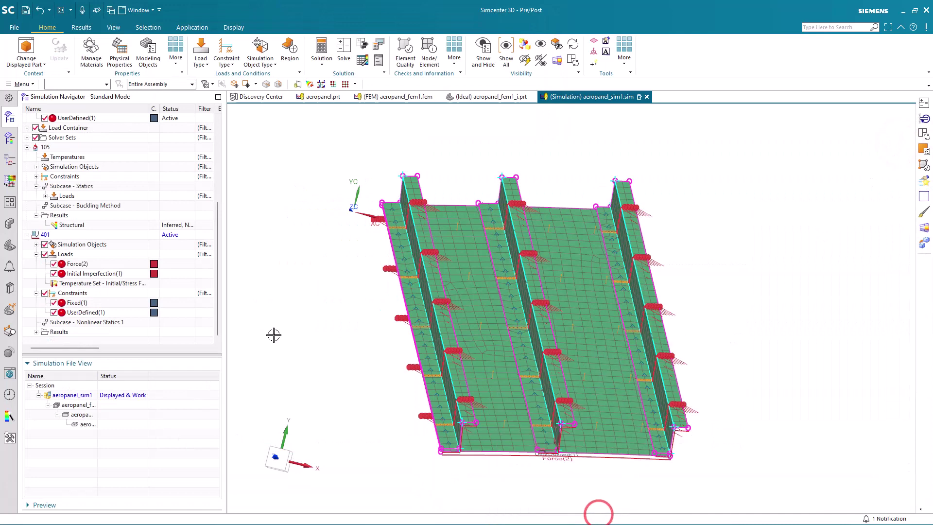
pyautogui.click(37, 332)
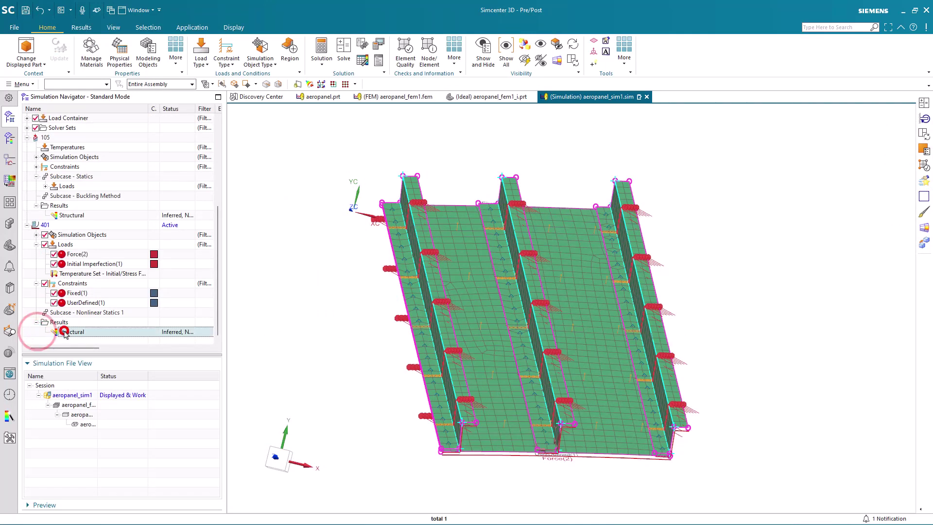
pyautogui.doubleClick(69, 332)
pyautogui.click(36, 448)
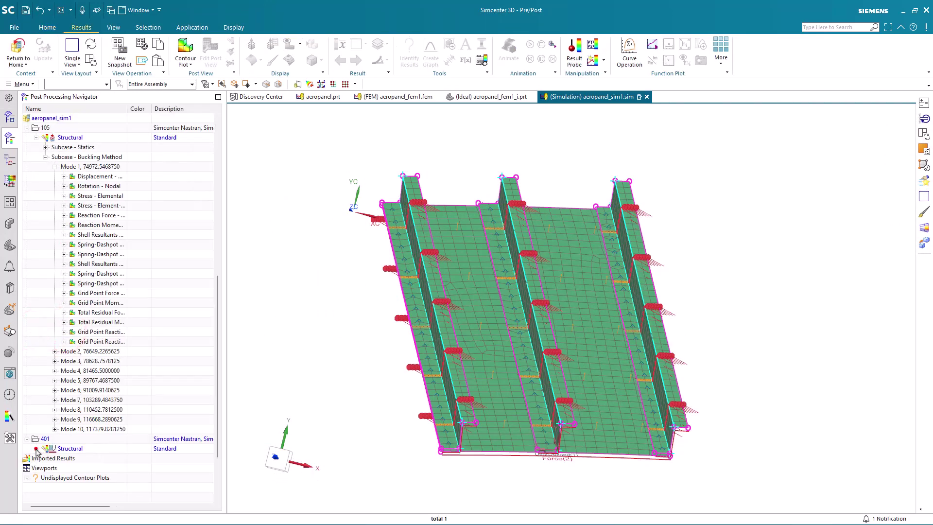
pyautogui.click(45, 468)
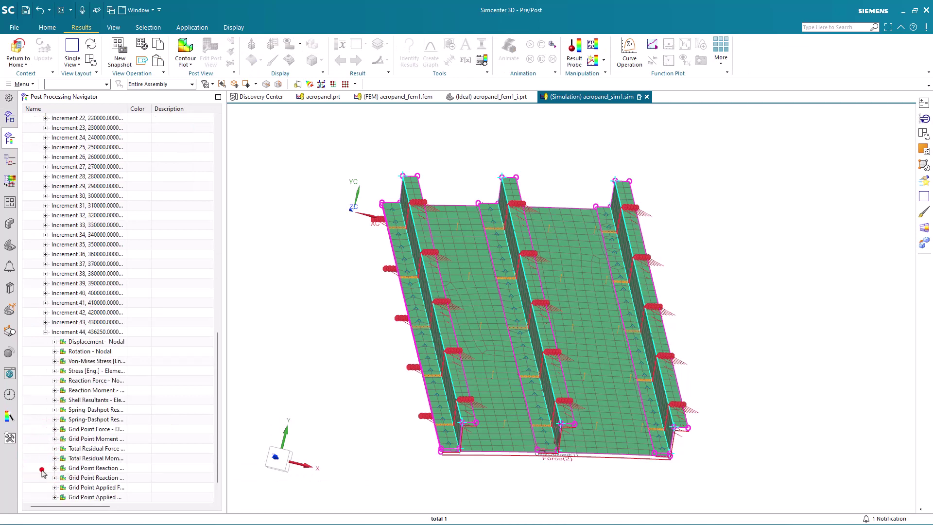
pyautogui.doubleClick(88, 342)
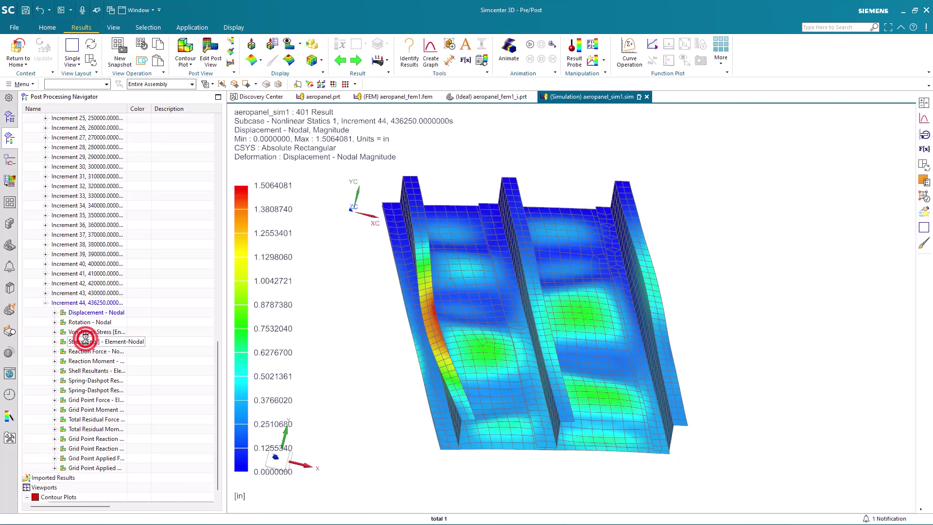
pyautogui.moveTo(401, 346); pyautogui.dragTo(387, 356, button='middle')
# Animate the displacement across iterations at a 100 ms frame delay, then stop.
pyautogui.click(501, 58)
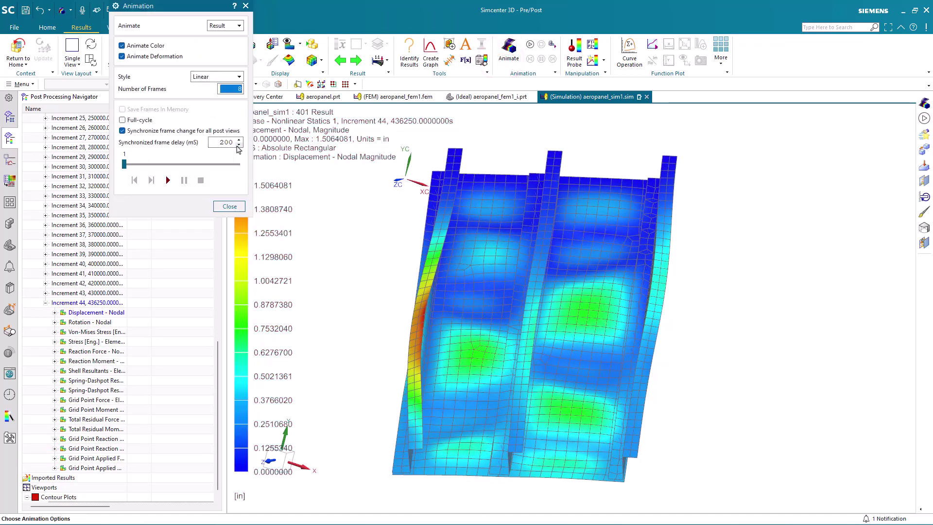
pyautogui.click(239, 25)
pyautogui.click(231, 36)
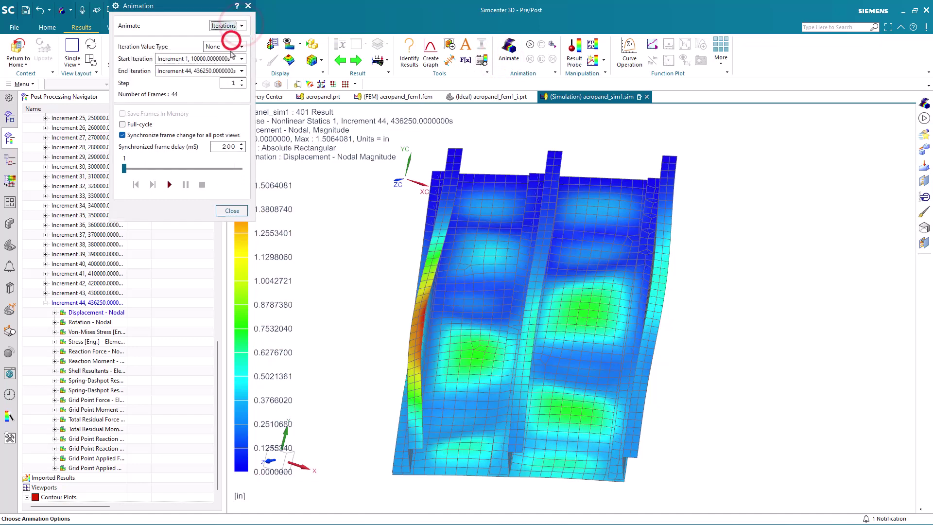
pyautogui.click(241, 149)
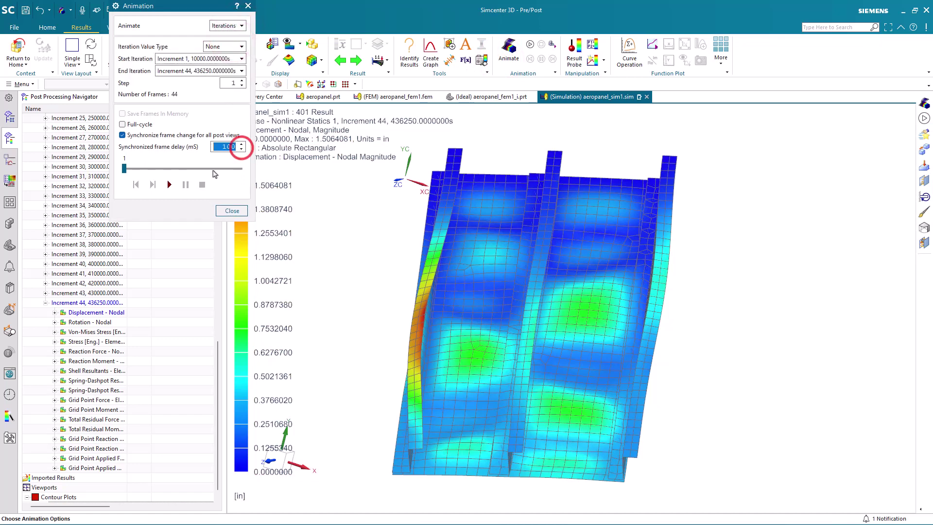
pyautogui.click(169, 184)
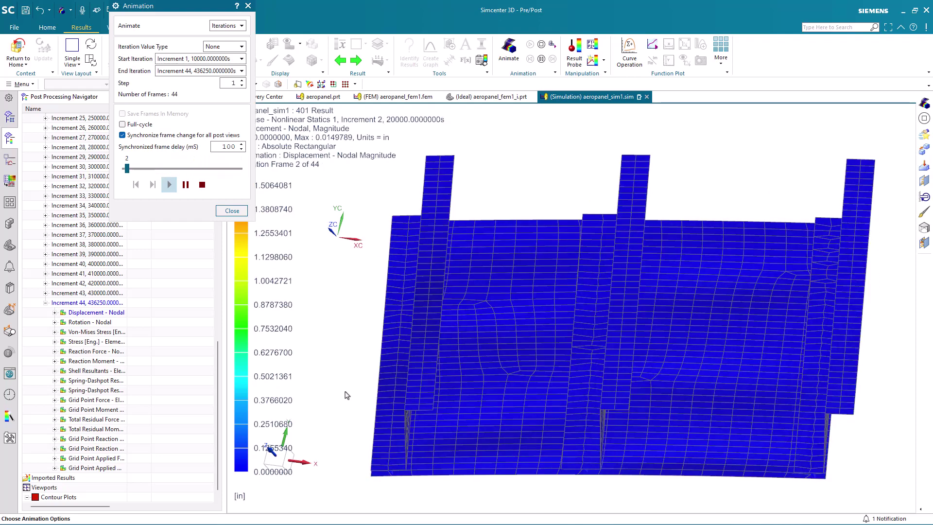
pyautogui.click(203, 185)
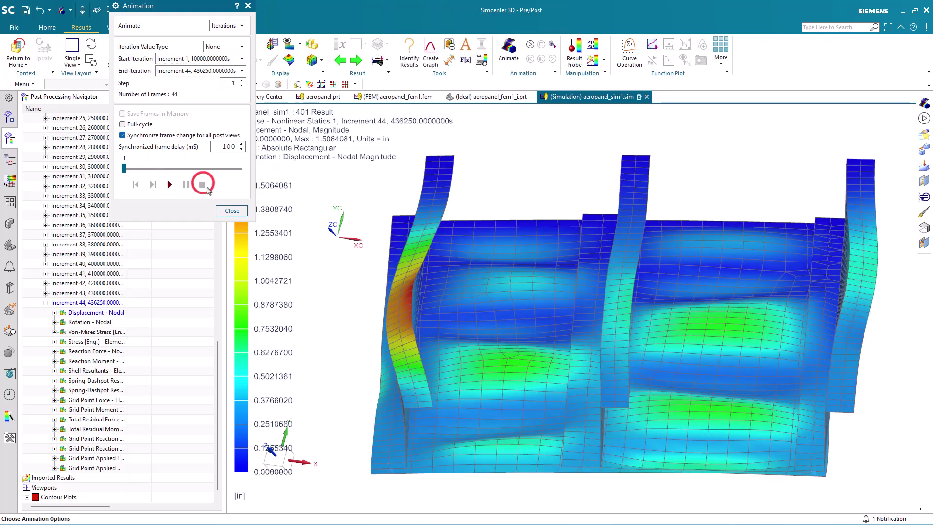
pyautogui.click(226, 211)
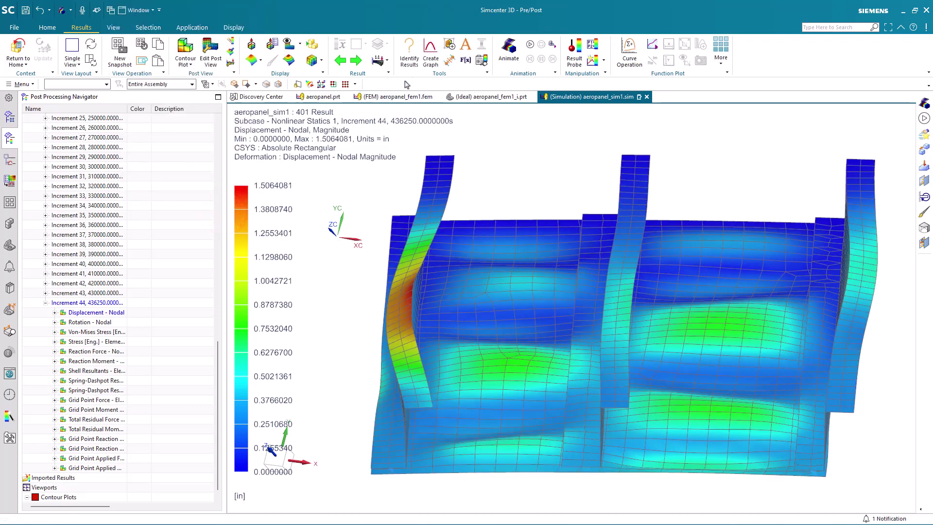
# Graph displacement over time for stiffener nodes 1462 and 2505, viewing then closing the XY plot.
pyautogui.click(430, 53)
pyautogui.scroll(5, 371, 265)
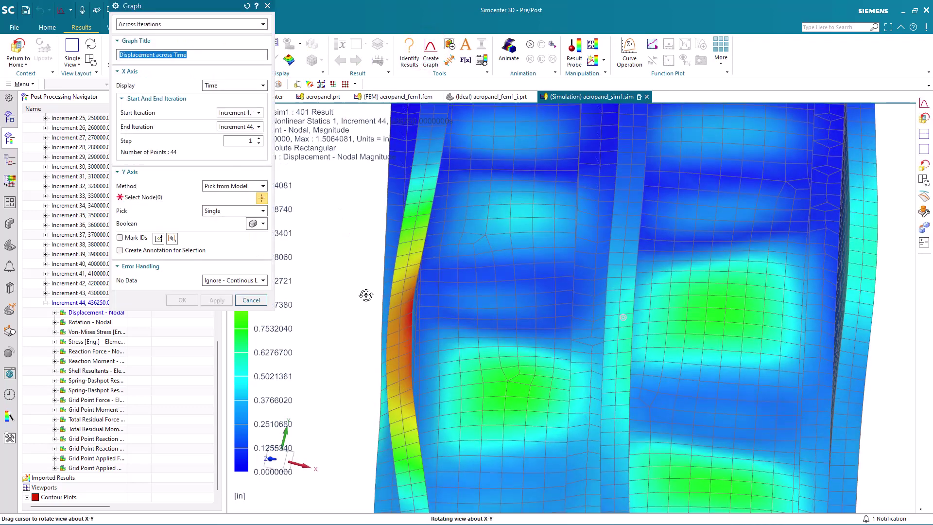
pyautogui.click(509, 394)
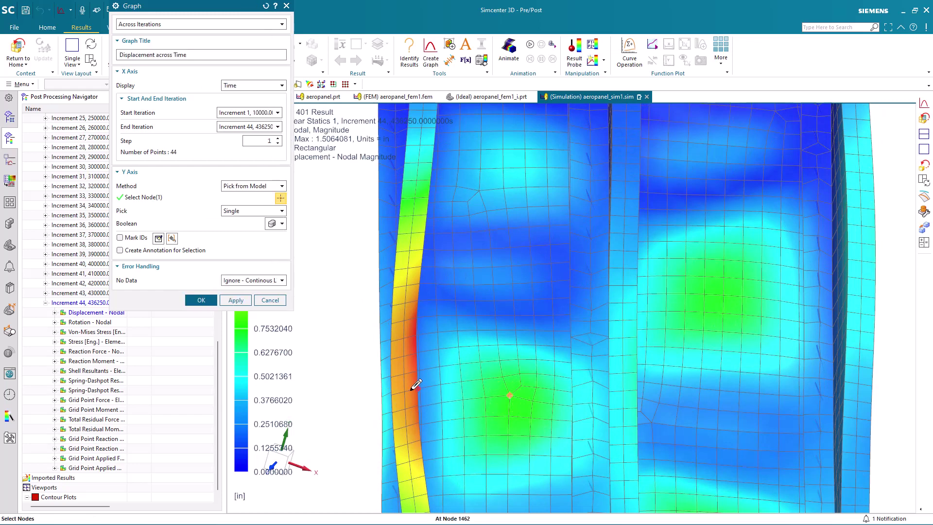
pyautogui.moveTo(416, 384); pyautogui.dragTo(394, 390, button='middle')
pyautogui.click(394, 387)
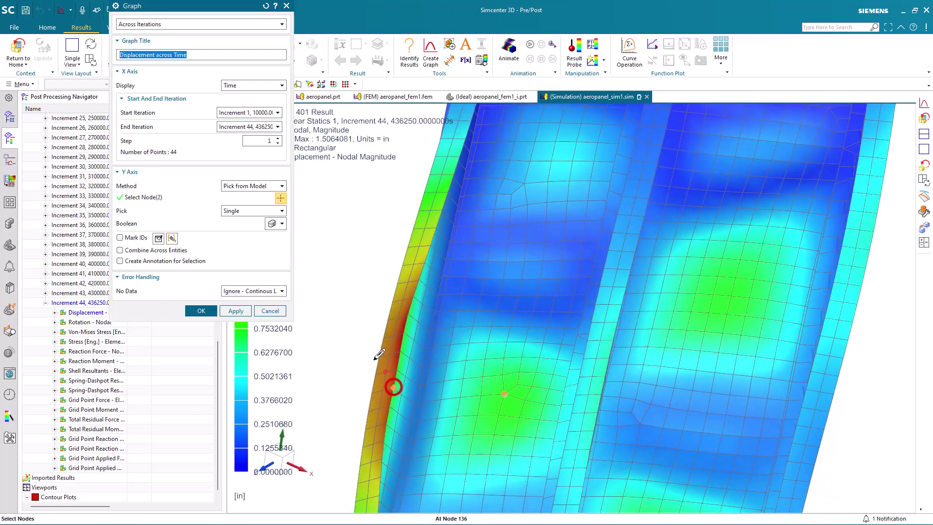
pyautogui.click(210, 311)
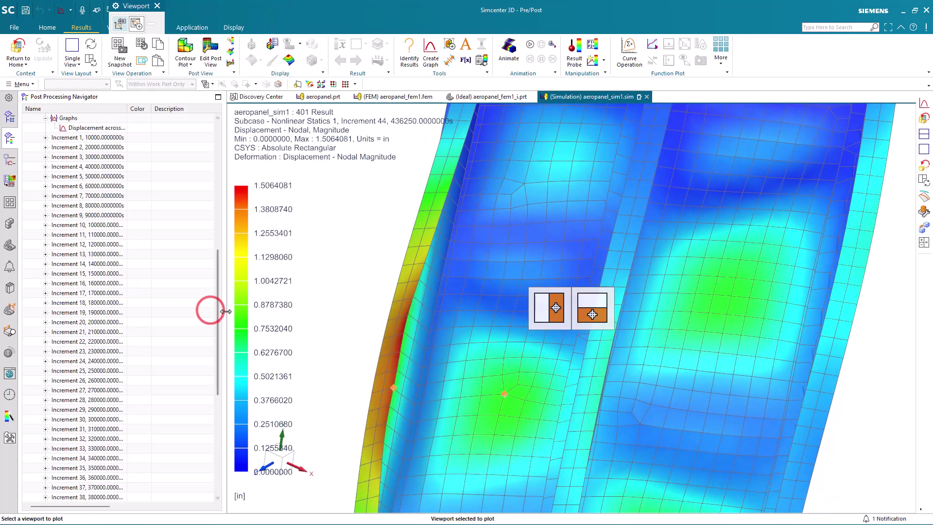
pyautogui.click(120, 23)
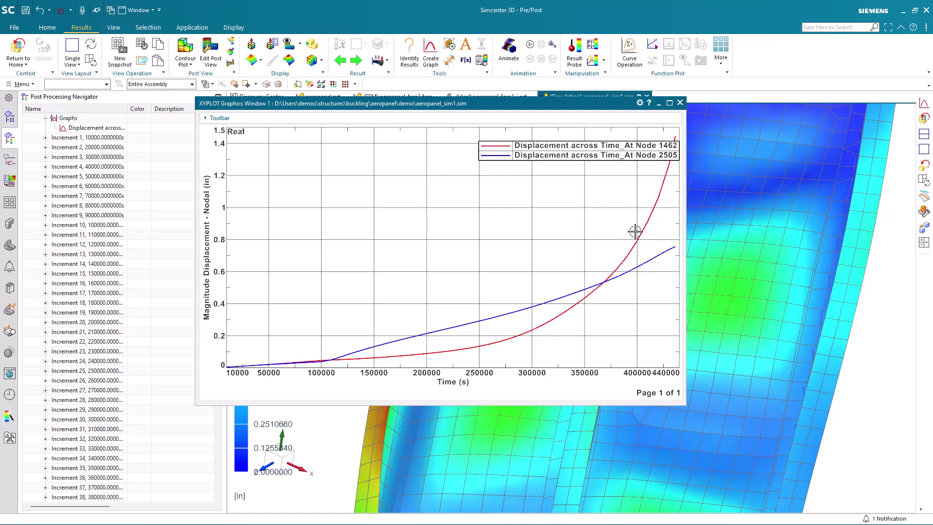
pyautogui.click(680, 103)
pyautogui.scroll(-5, 420, 322)
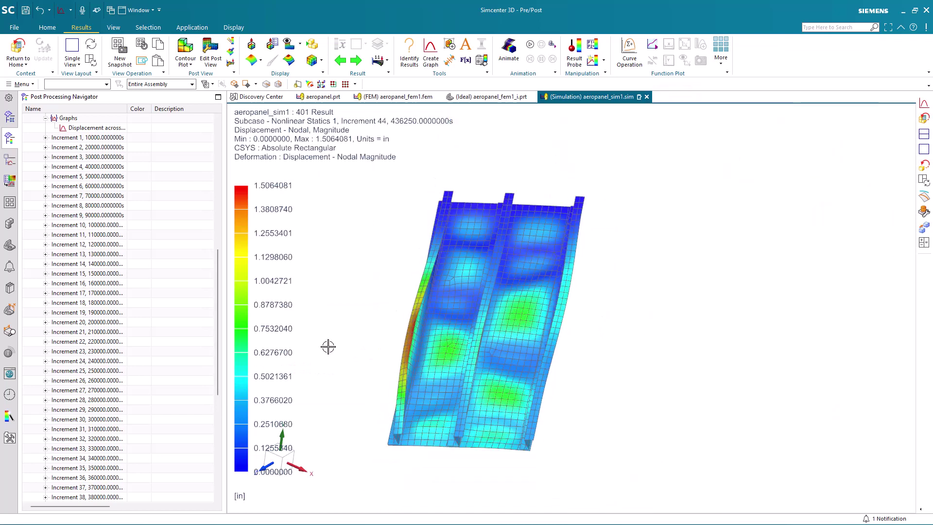
# Display aeropanel.prt and set expression top_flange_width to 2 in, regenerating the panel.
pyautogui.click(18, 51)
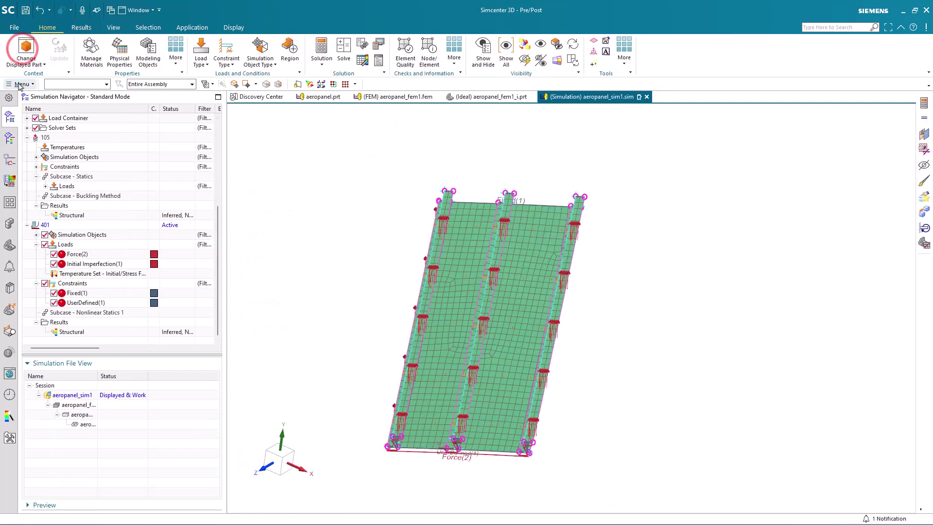
pyautogui.doubleClick(87, 425)
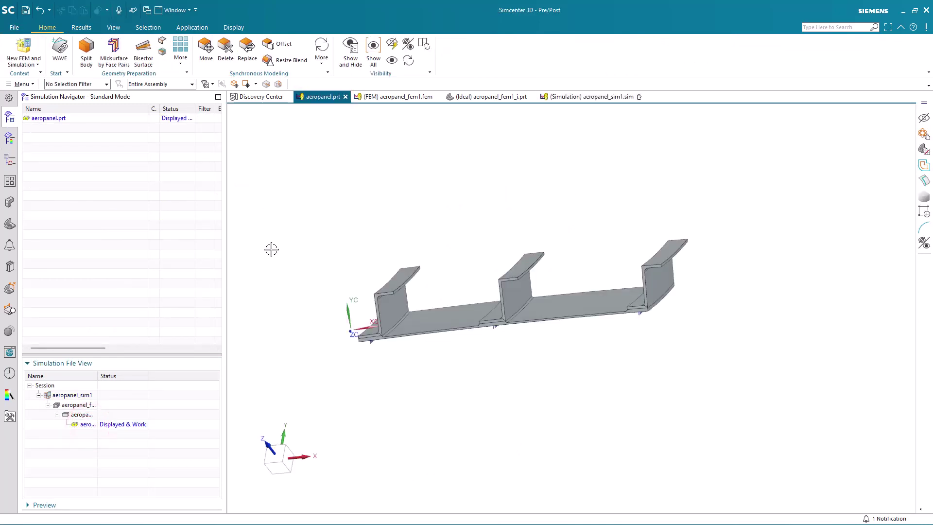
pyautogui.hotkey('ctrl', 'e')
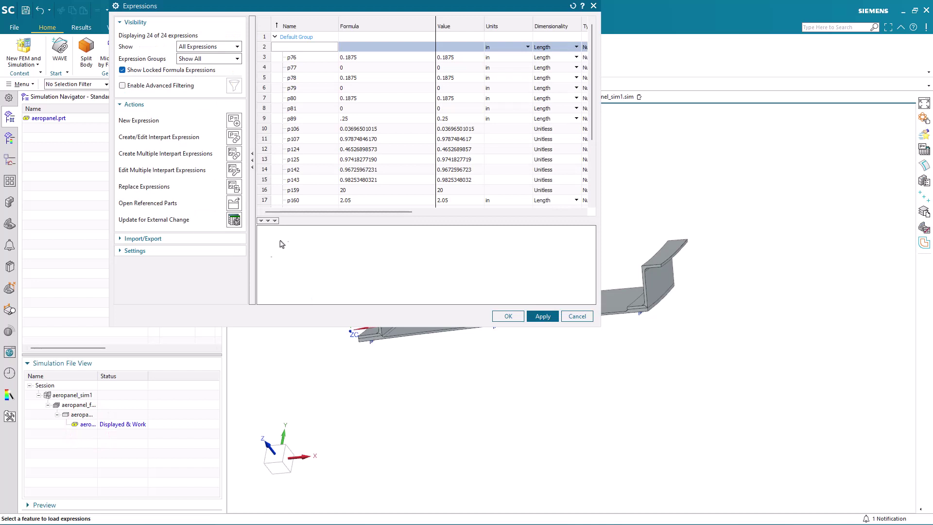
pyautogui.scroll(-3, 395, 164)
pyautogui.doubleClick(348, 204)
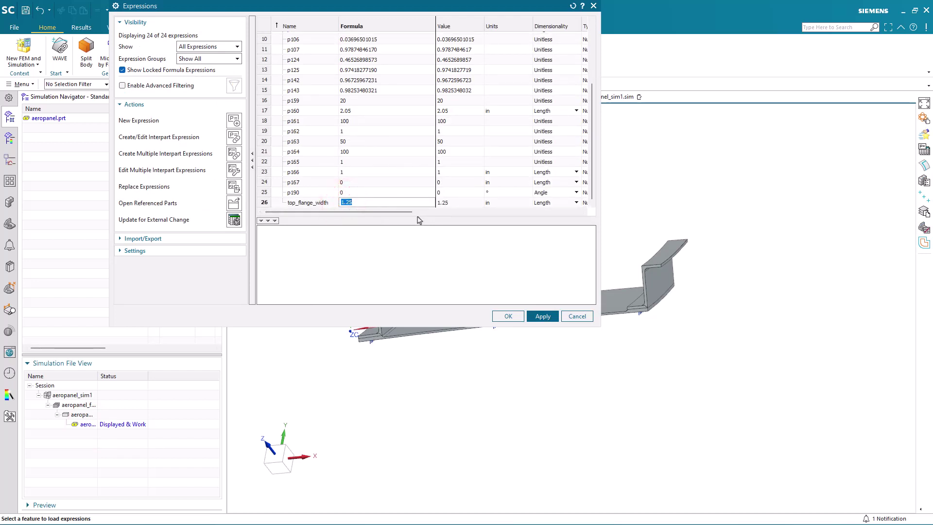
pyautogui.write('2')
pyautogui.press('Return')
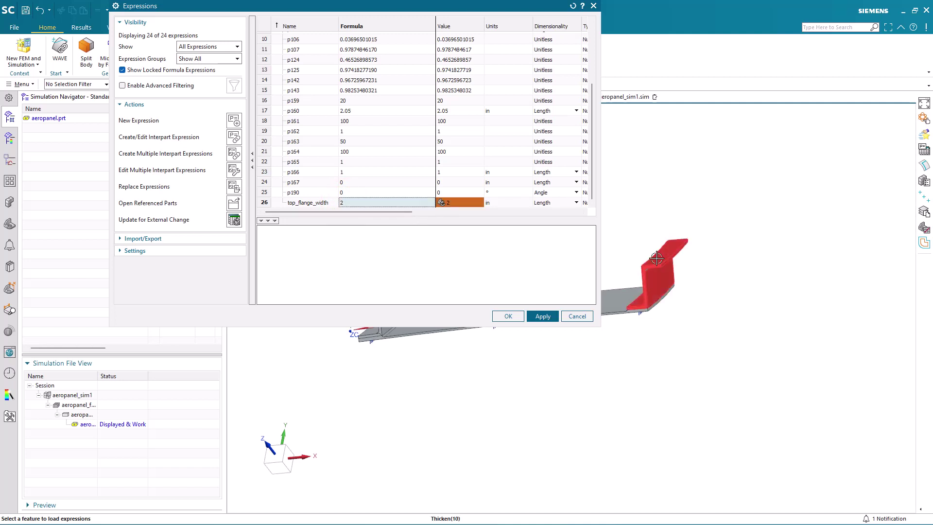
pyautogui.moveTo(492, 13); pyautogui.dragTo(308, 319)
pyautogui.press('Return')
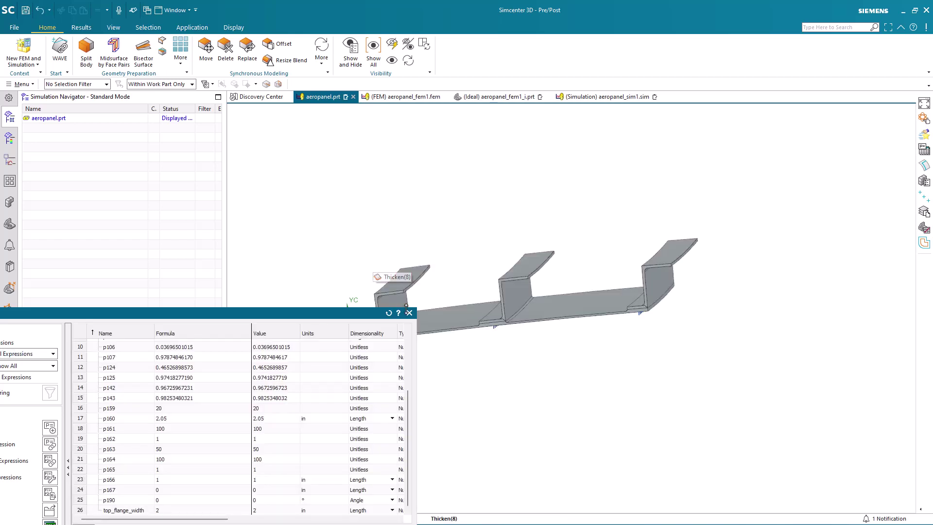
# Close the expressions list and display the idealized part aeropanel_fem1_i.prt.
pyautogui.click(409, 313)
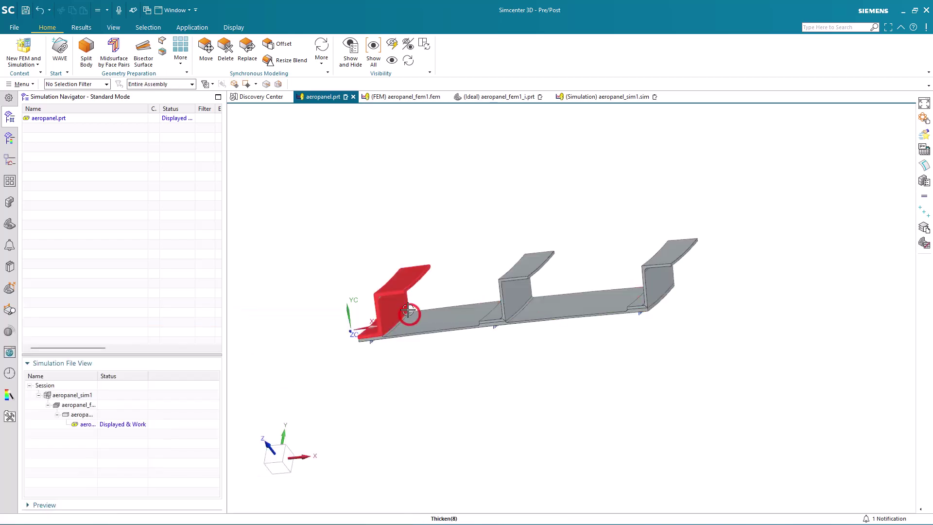
pyautogui.scroll(3, 408, 314)
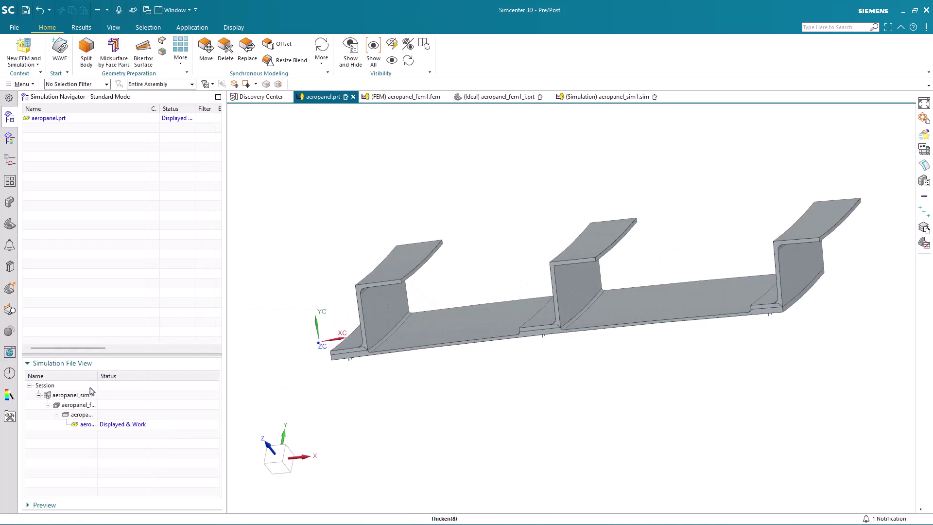
pyautogui.doubleClick(79, 414)
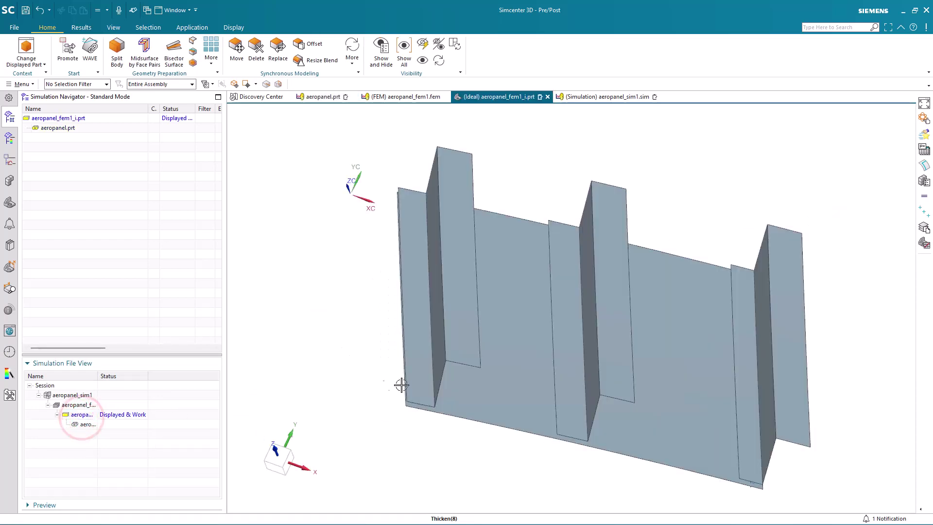
# Display the FEM, update its mesh to 1791 elements, and return to aeropanel_sim1.sim.
pyautogui.doubleClick(78, 405)
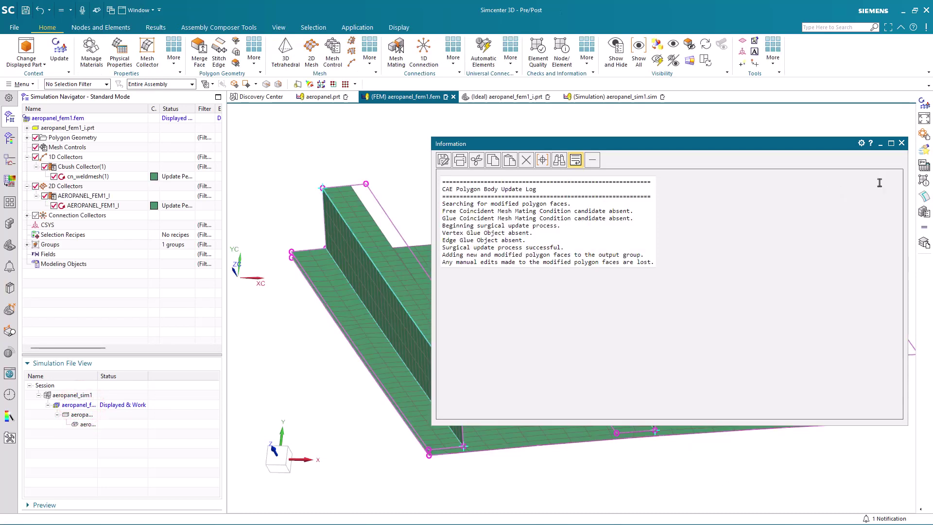
pyautogui.click(902, 143)
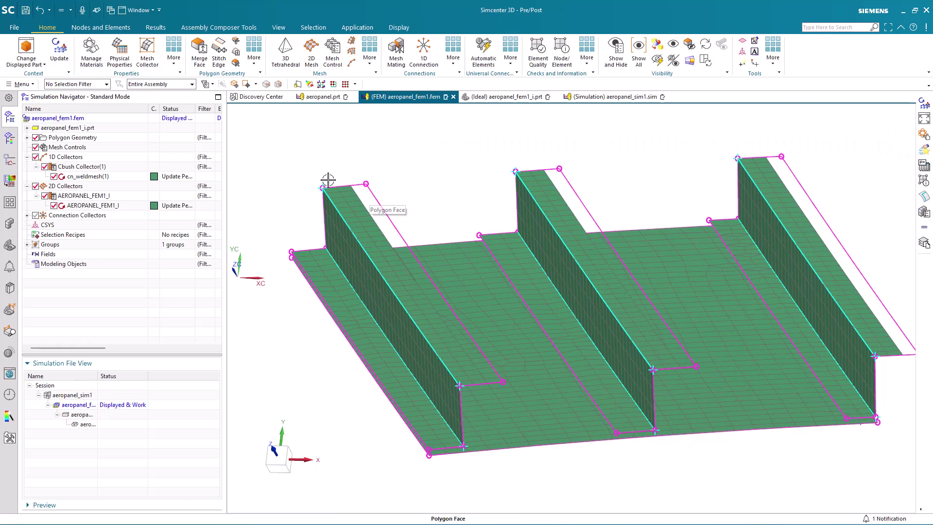
pyautogui.click(59, 49)
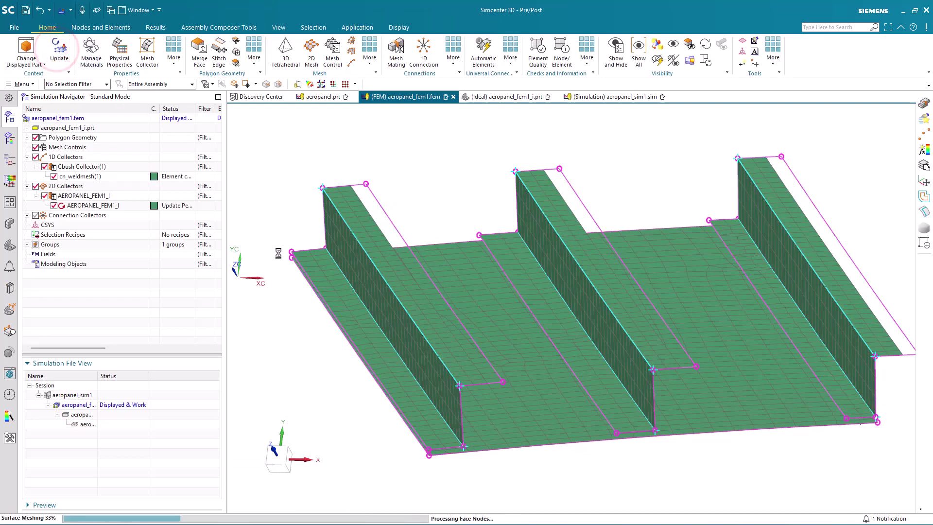
pyautogui.moveTo(281, 257)
pyautogui.mouseDown(button='middle')
pyautogui.moveTo(272, 238)
pyautogui.moveTo(272, 254)
pyautogui.mouseUp(button='middle')
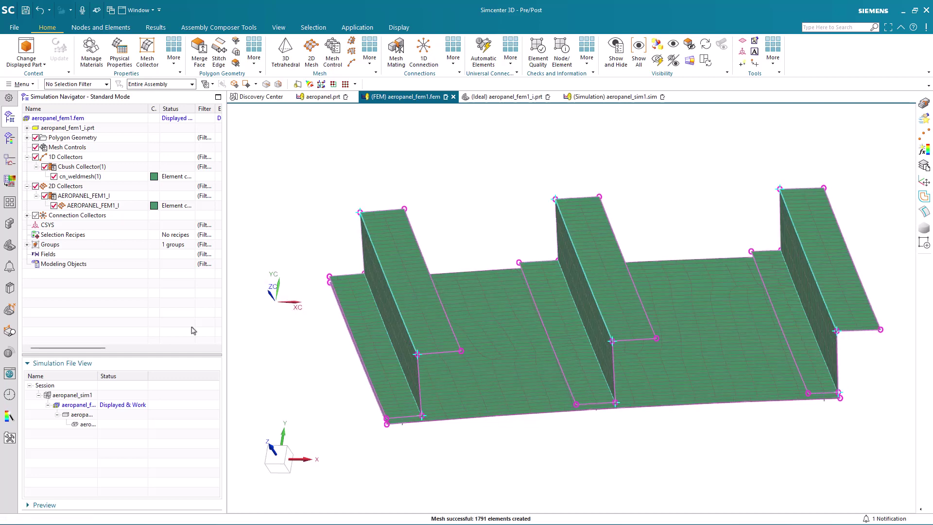
pyautogui.doubleClick(88, 394)
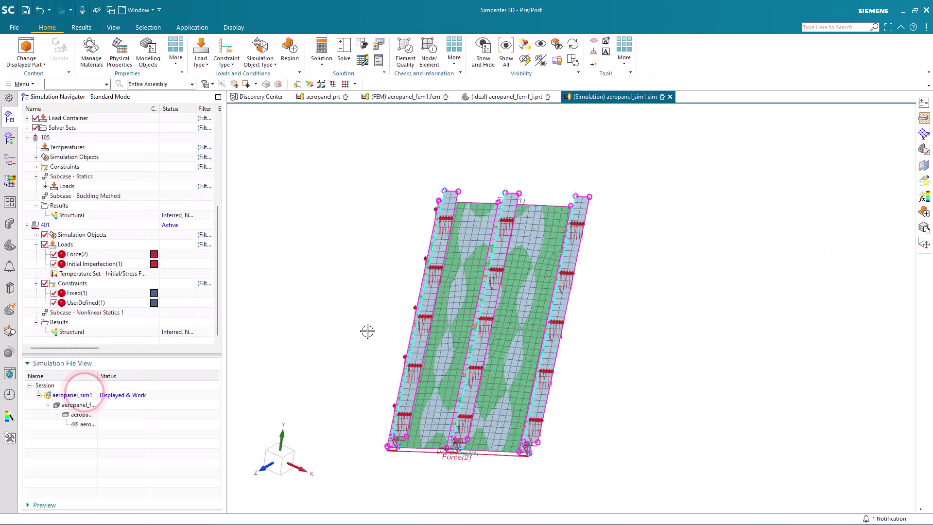
# Clone solution 105 and rename the copy to 105a.
pyautogui.moveTo(371, 330); pyautogui.dragTo(428, 298, button='middle')
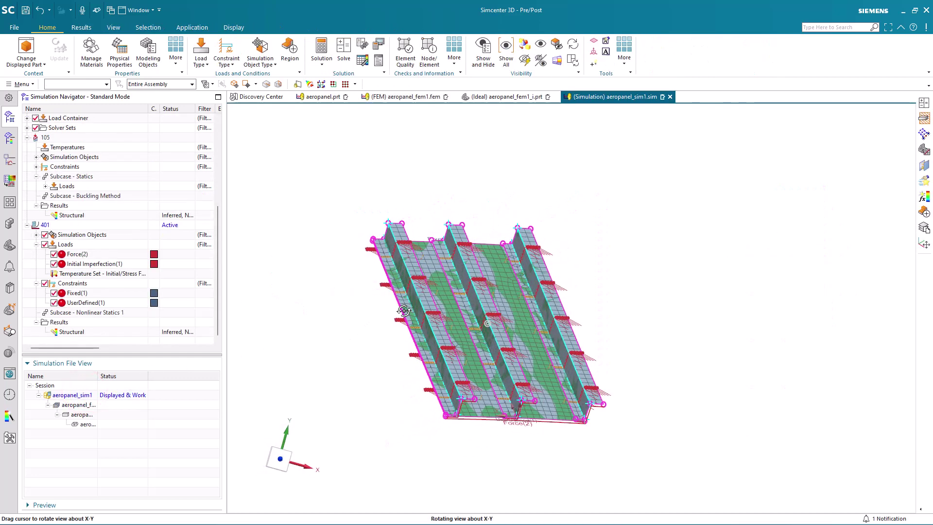
pyautogui.scroll(-3, 433, 296)
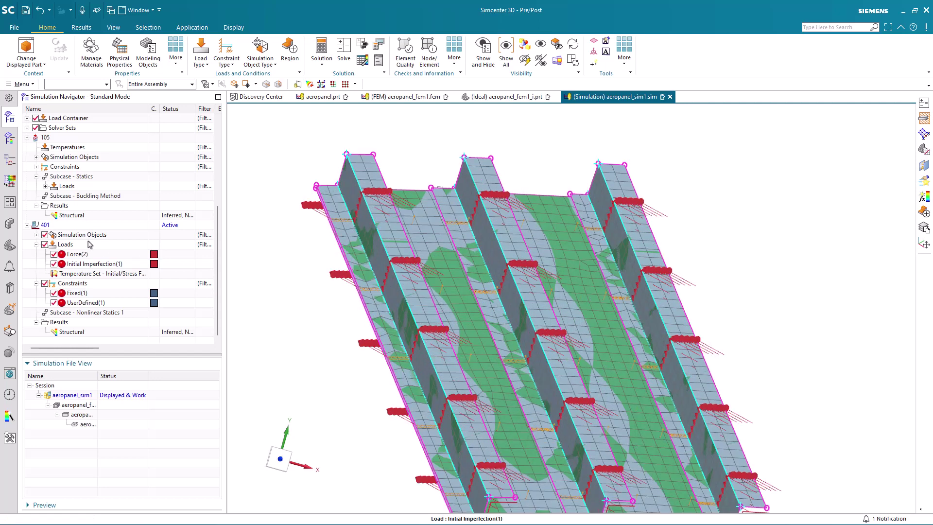
pyautogui.rightClick(50, 141)
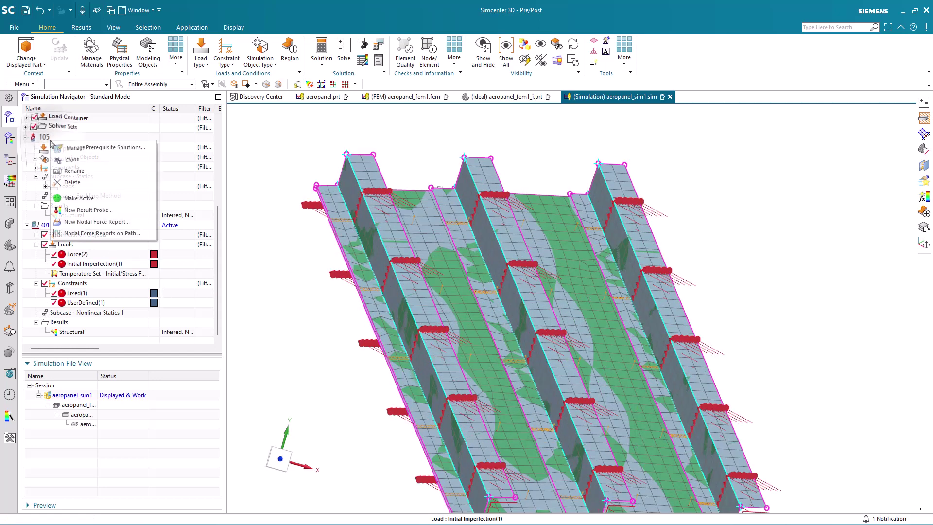
pyautogui.click(72, 159)
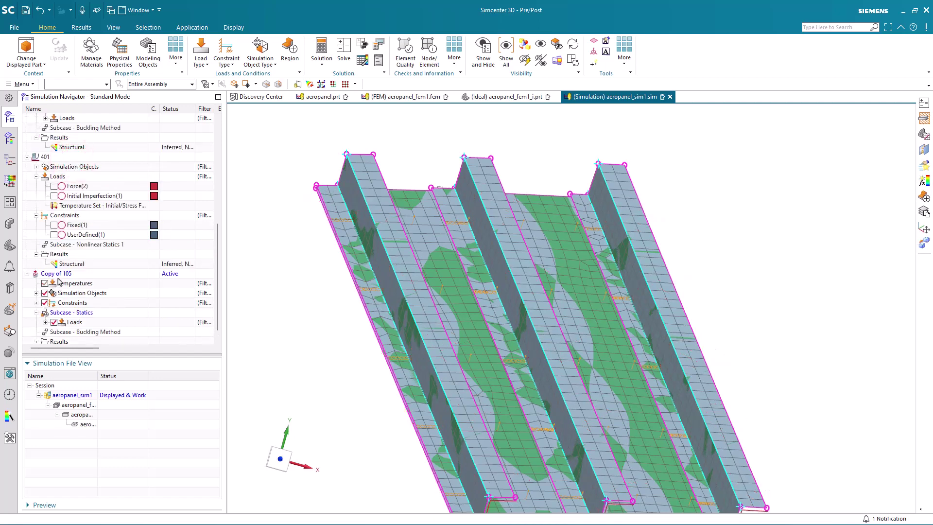
pyautogui.rightClick(59, 274)
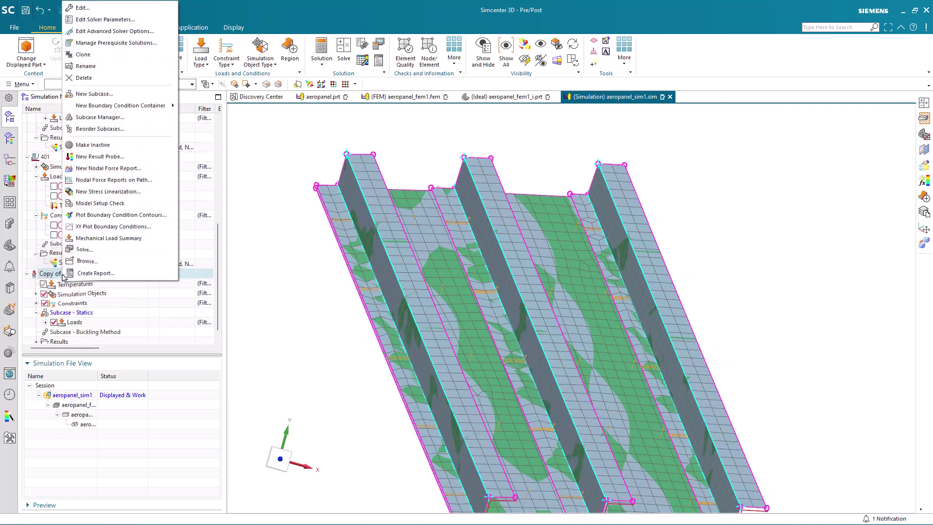
pyautogui.click(99, 68)
pyautogui.write('105a')
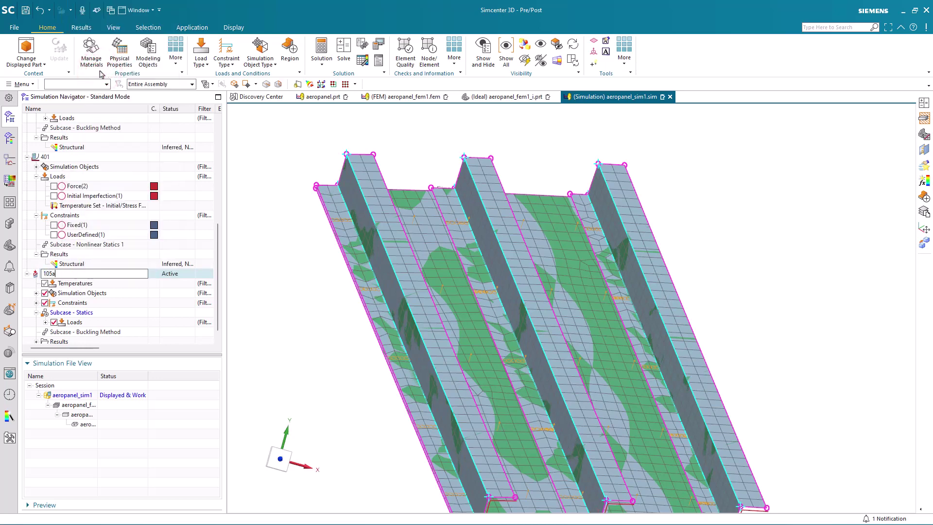
pyautogui.press('Return')
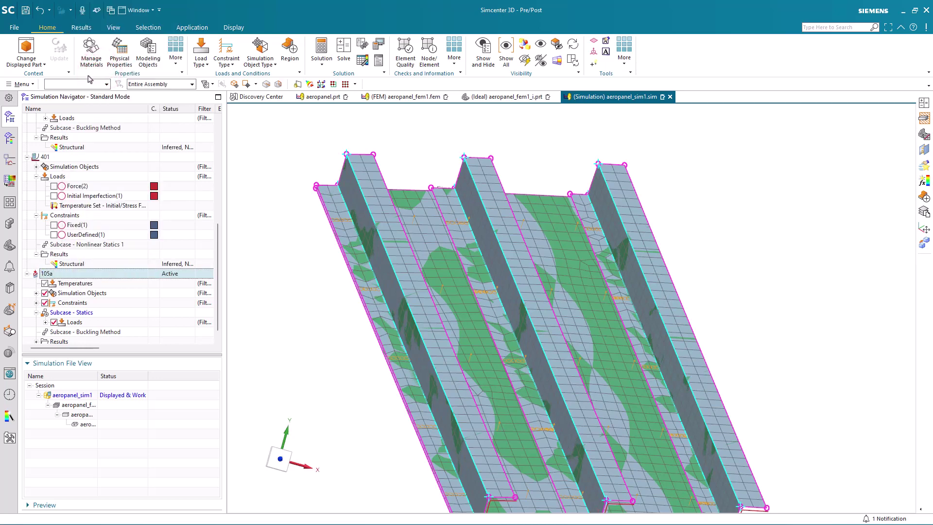
# Solve solution 105a and close the Solution Monitor.
pyautogui.rightClick(32, 274)
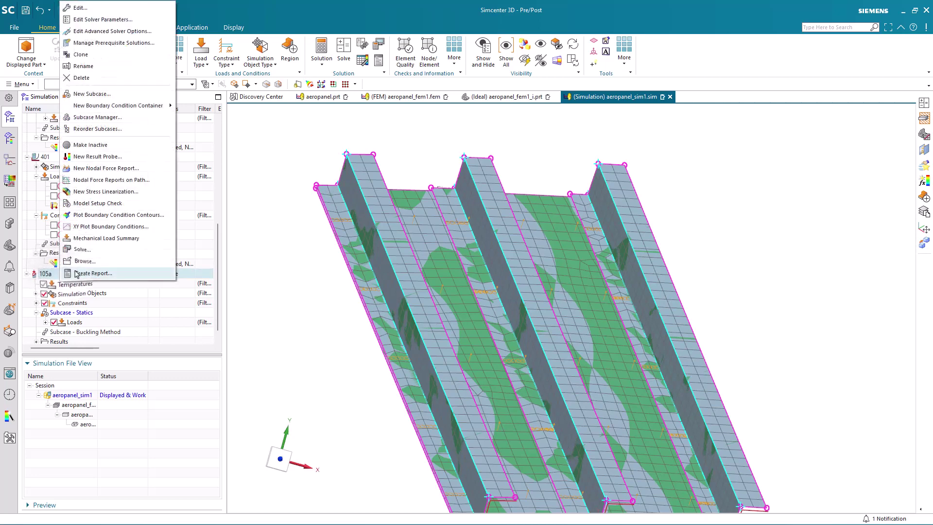
pyautogui.click(110, 257)
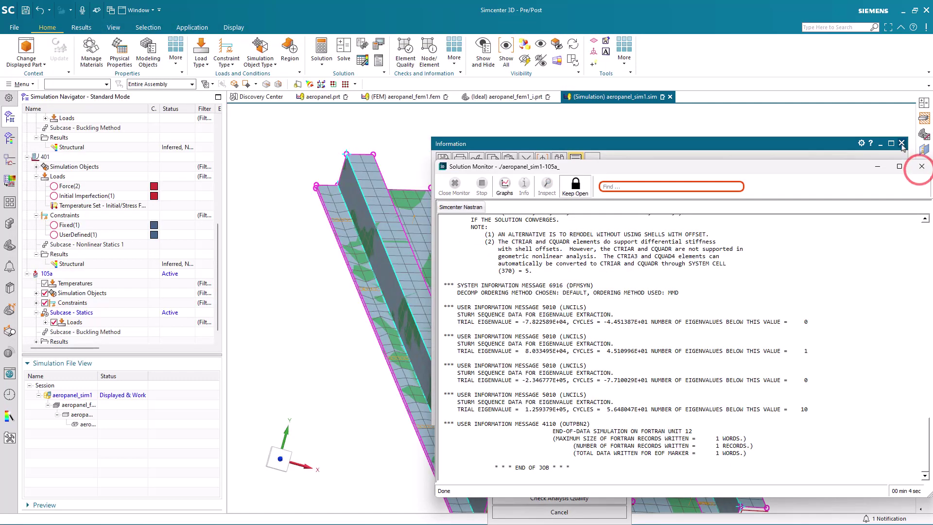
pyautogui.click(922, 167)
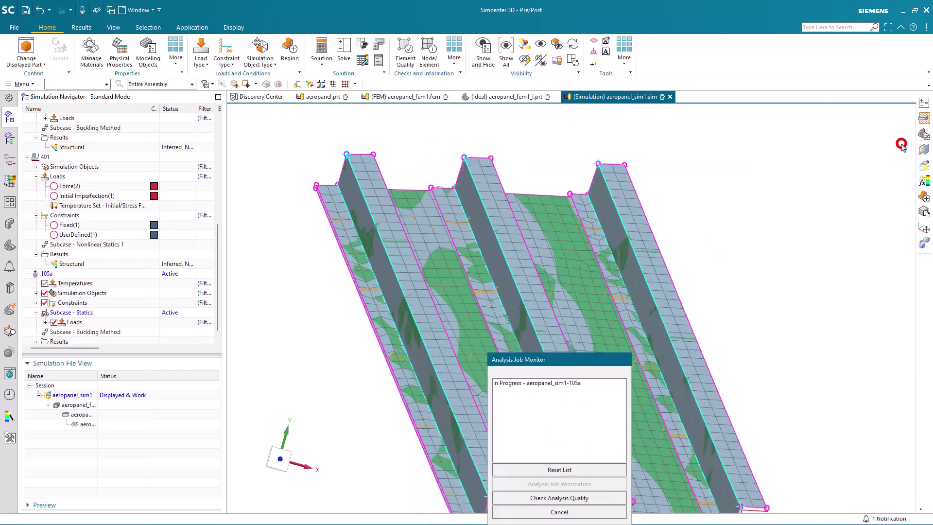
# Plot solution 105a's Mode 1 buckling nodal displacement contour.
pyautogui.click(577, 511)
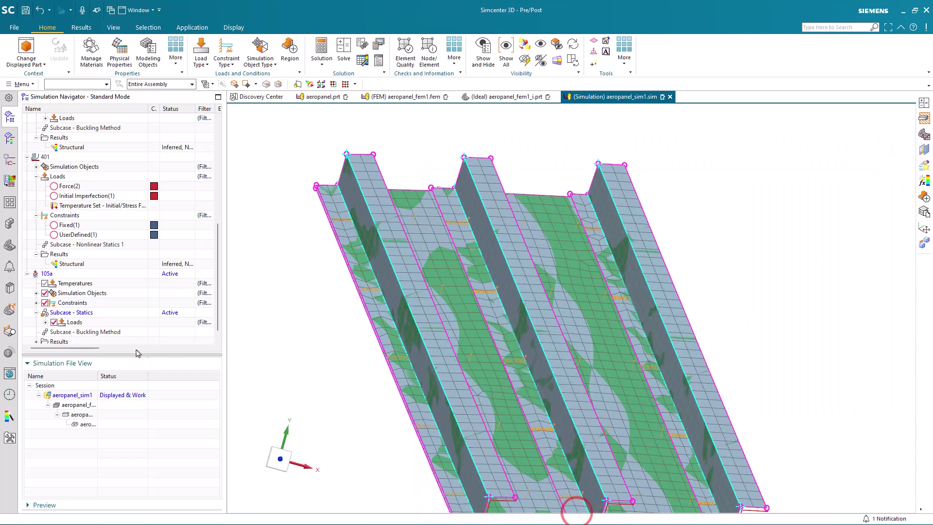
pyautogui.scroll(-1, 92, 333)
pyautogui.click(36, 332)
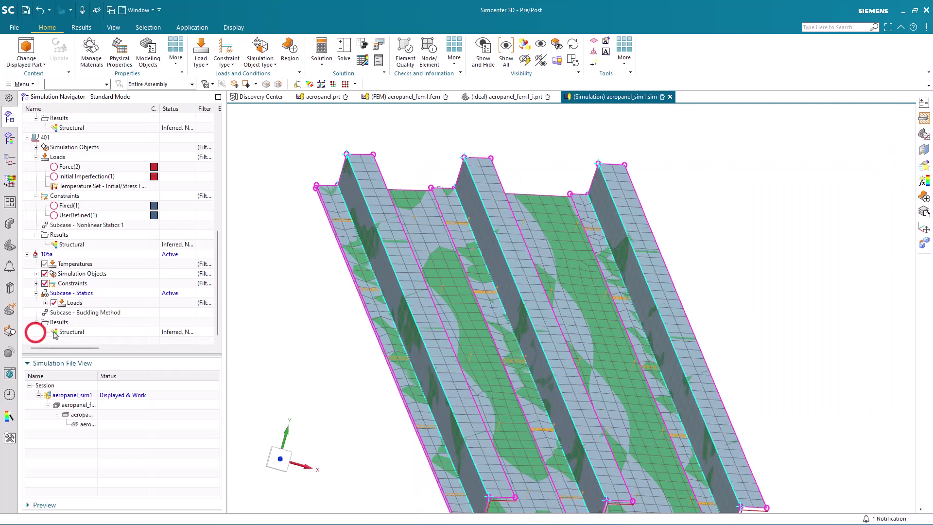
pyautogui.doubleClick(56, 331)
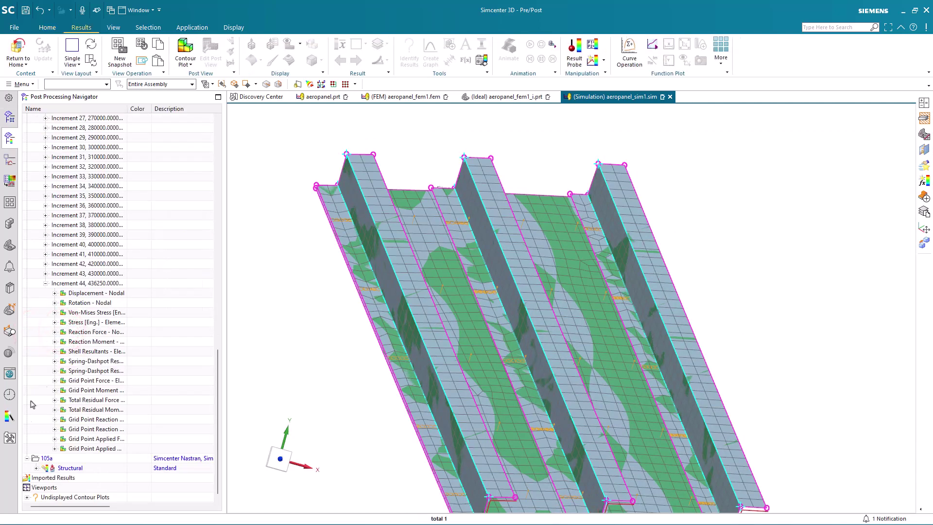
pyautogui.click(36, 468)
pyautogui.click(45, 487)
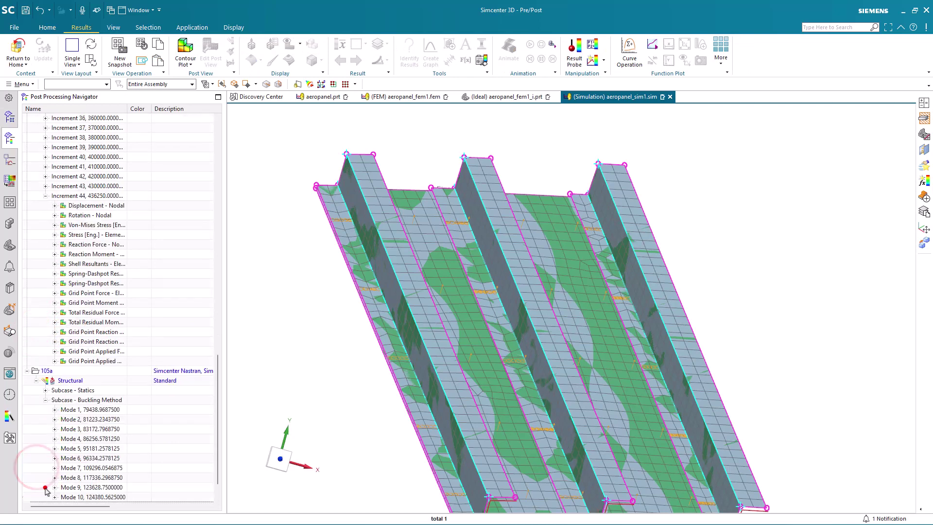
pyautogui.click(54, 410)
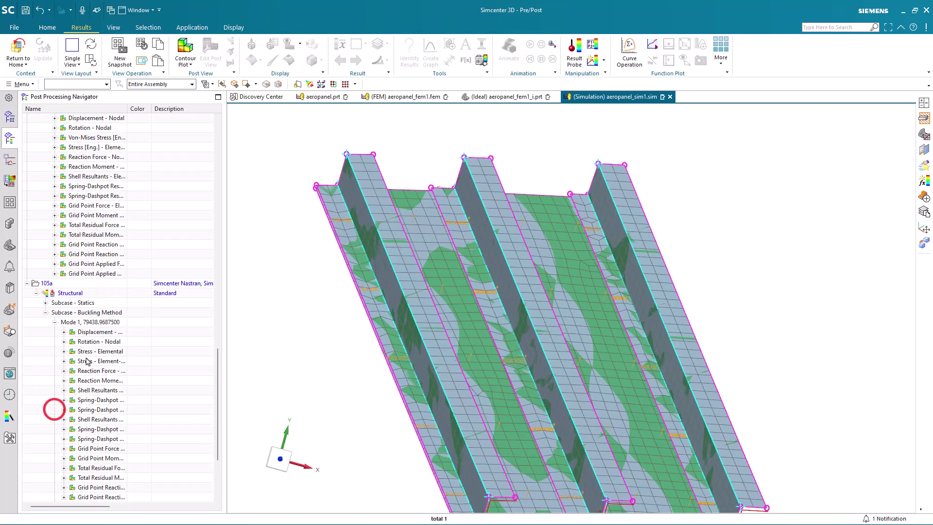
pyautogui.doubleClick(87, 335)
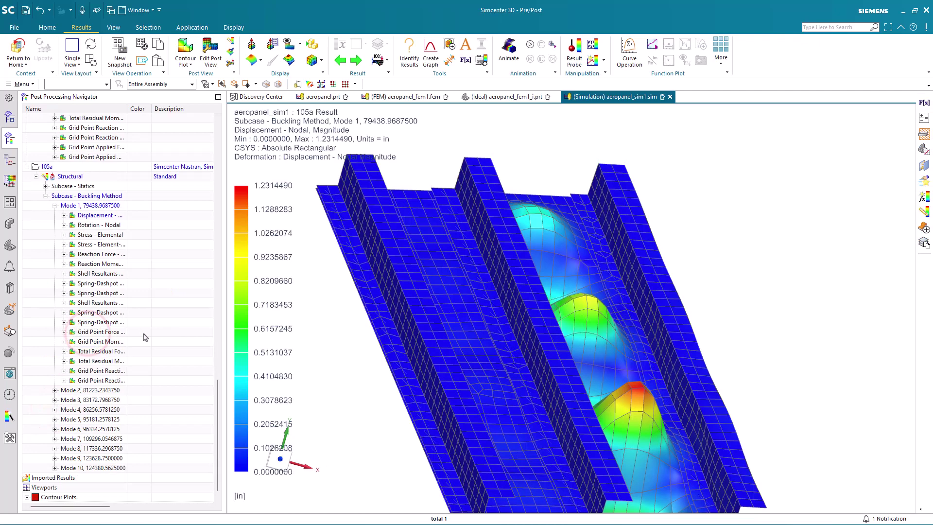
# Add solution 105's Mode 1 displacement in a side-by-side viewport.
pyautogui.scroll(-3, 473, 269)
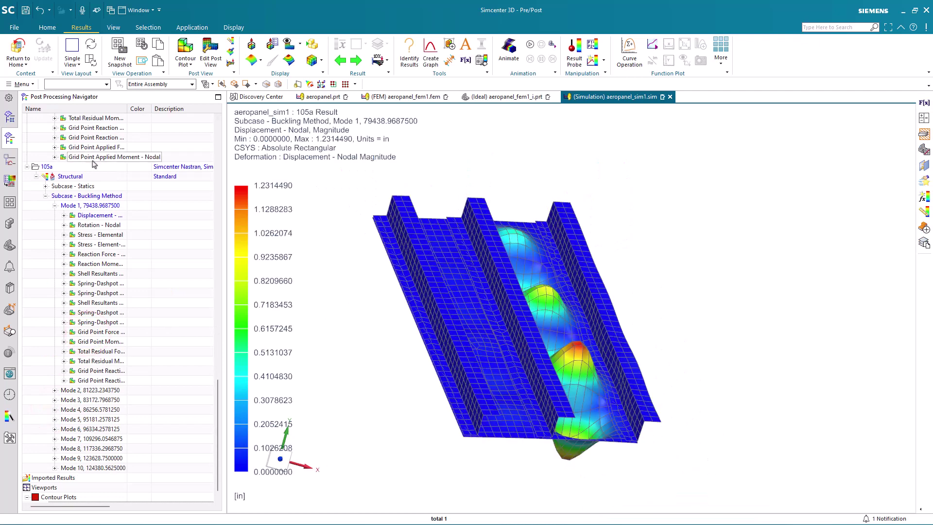
pyautogui.scroll(5, 94, 164)
pyautogui.moveTo(218, 358); pyautogui.dragTo(208, 138)
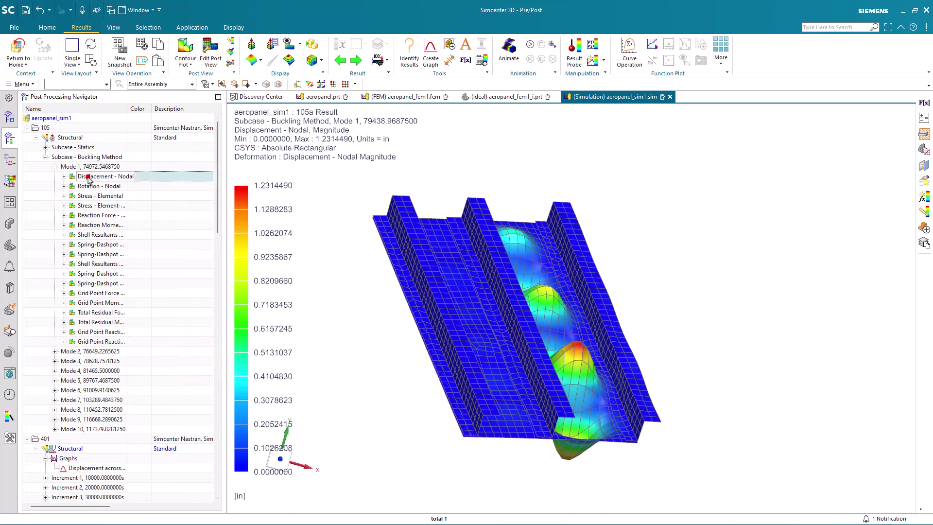
pyautogui.moveTo(92, 175); pyautogui.dragTo(552, 302)
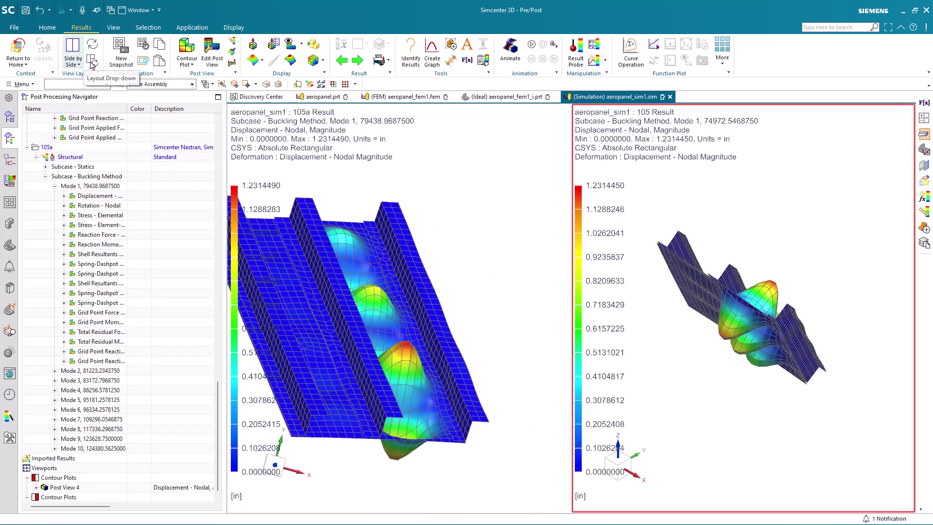
# Synchronize both Mode 1 viewports, rotate and zoom to compare the central buckle, then return to one view.
pyautogui.click(92, 44)
pyautogui.scroll(-2, 491, 265)
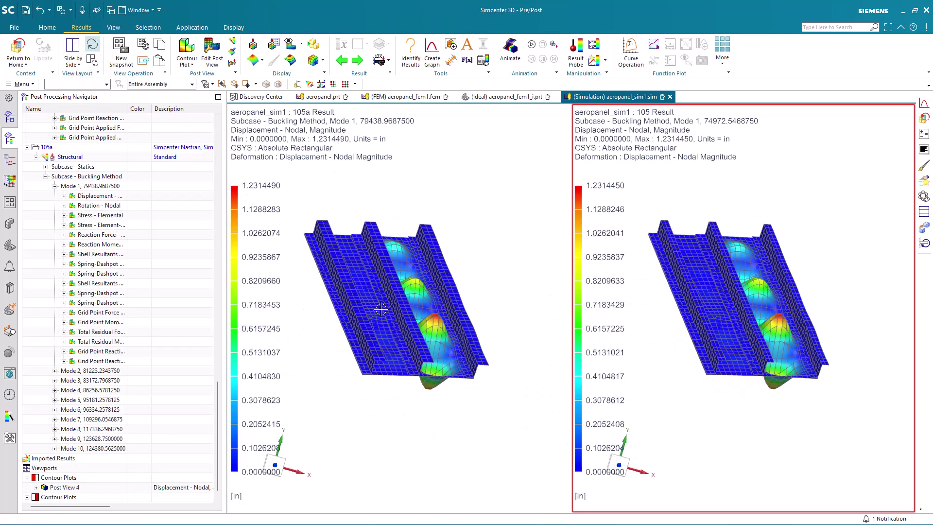
pyautogui.moveTo(377, 309); pyautogui.dragTo(486, 321, button='middle')
pyautogui.scroll(5, 485, 321)
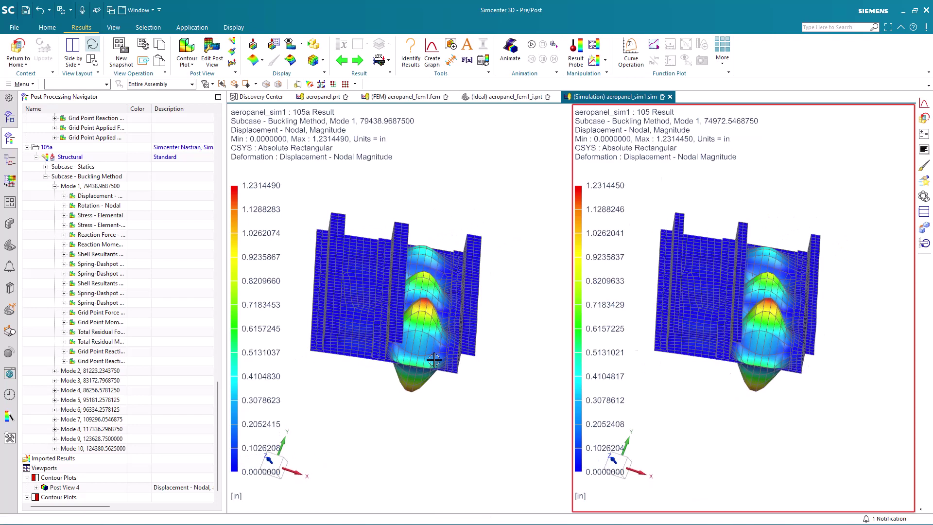
pyautogui.scroll(2, 493, 322)
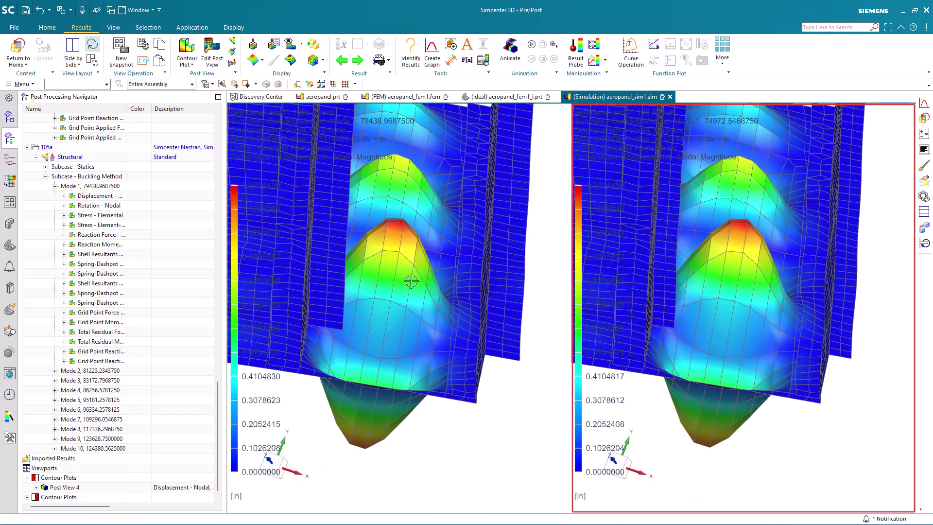
pyautogui.scroll(-6, 493, 447)
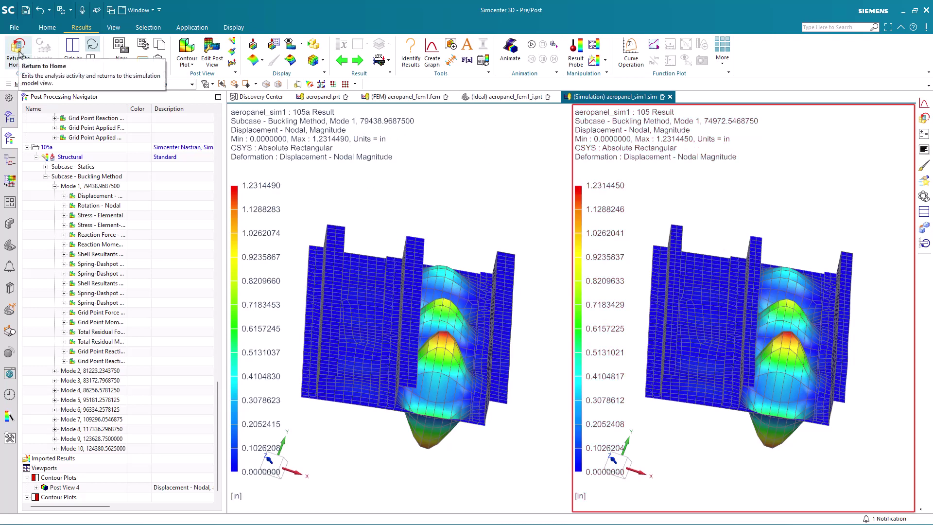
pyautogui.click(76, 65)
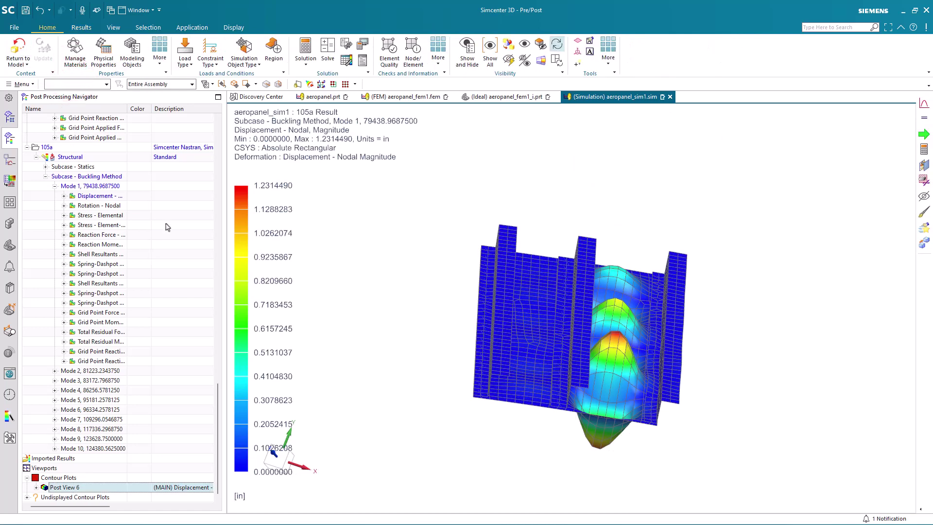
# Create Nodal Displacement Table(1) from 105a's Mode 1 displacement and show the Simulation Navigator.
pyautogui.click(88, 30)
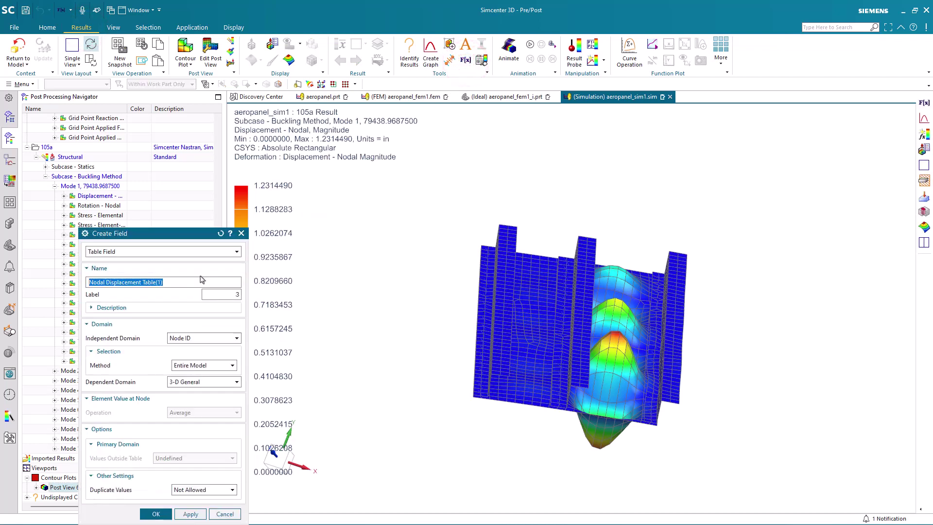
pyautogui.click(161, 513)
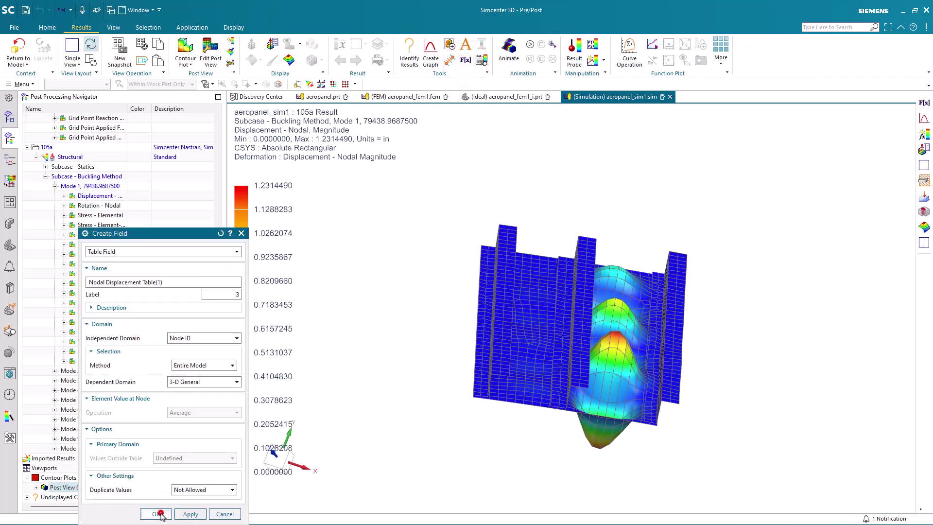
pyautogui.click(10, 116)
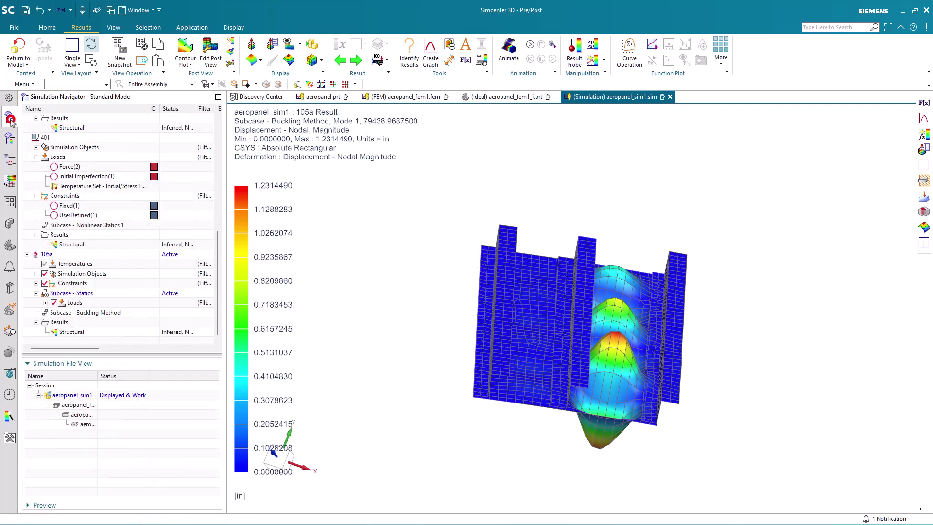
# Clone solution 401, rename the copy to 401a, expand its Loads, and return to the model.
pyautogui.rightClick(49, 142)
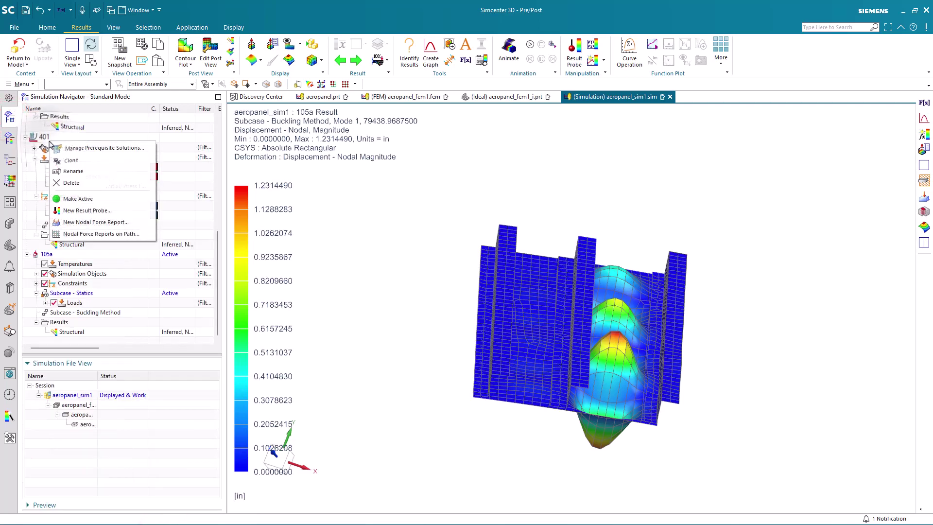
pyautogui.click(71, 159)
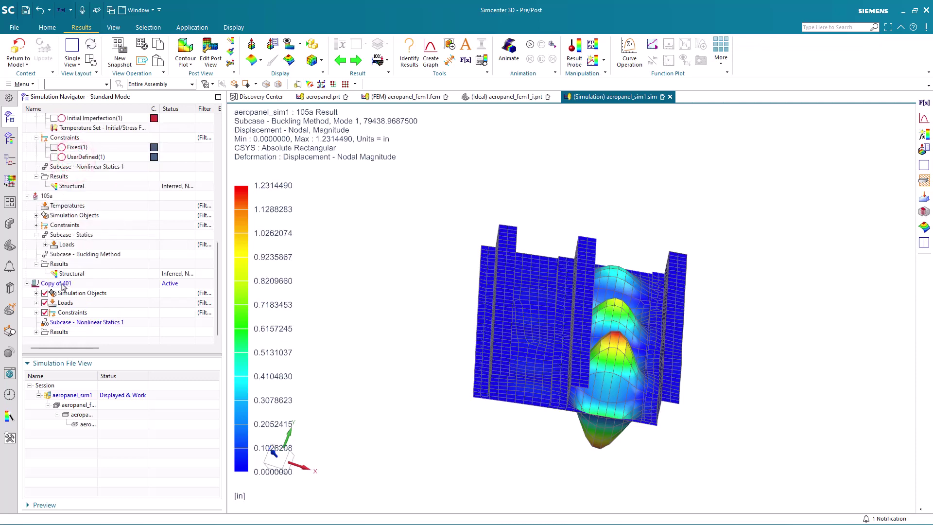
pyautogui.rightClick(62, 285)
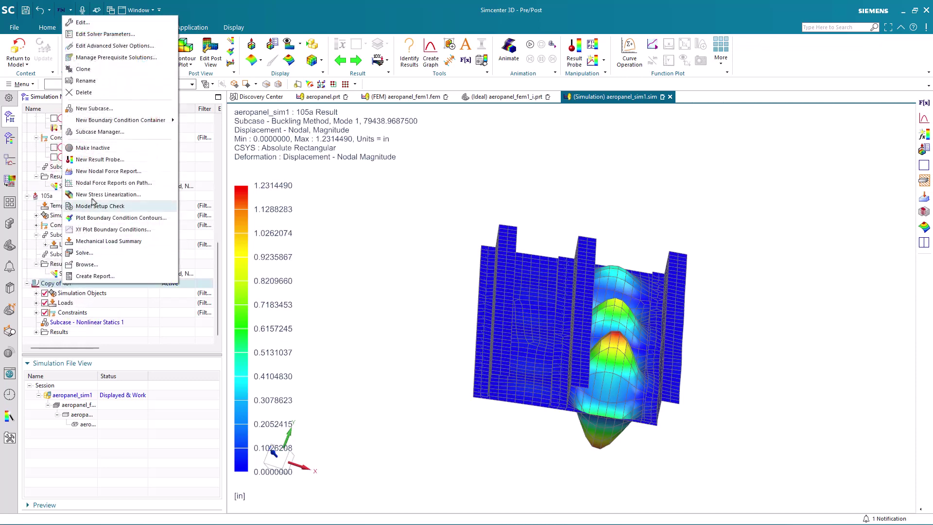
pyautogui.click(95, 82)
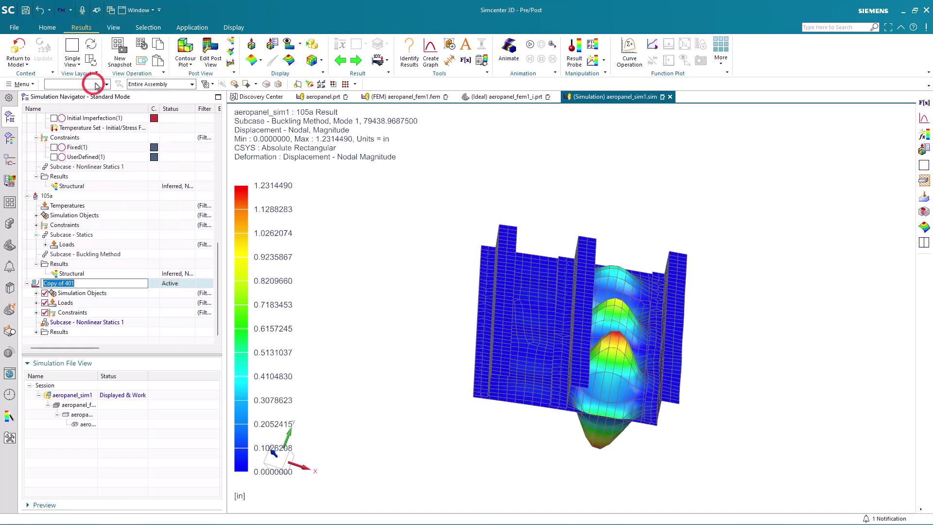
pyautogui.write('401a')
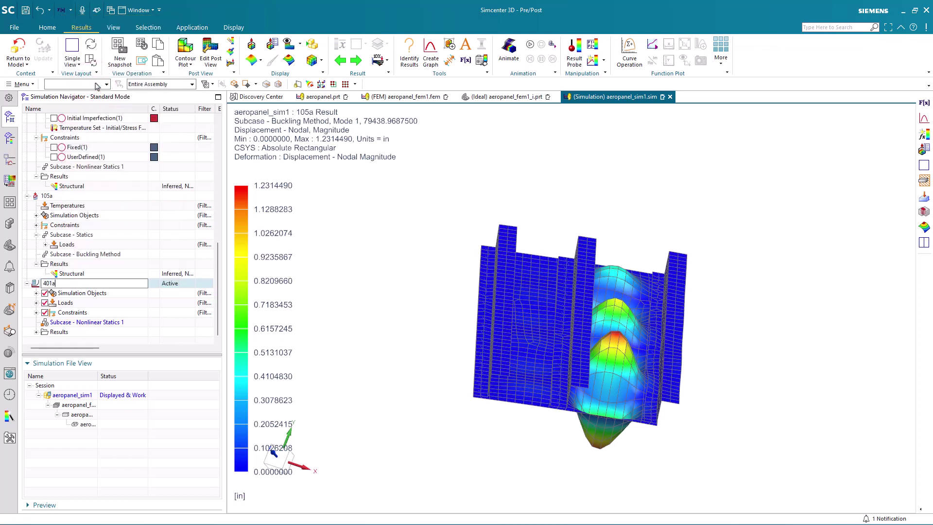
pyautogui.press('Return')
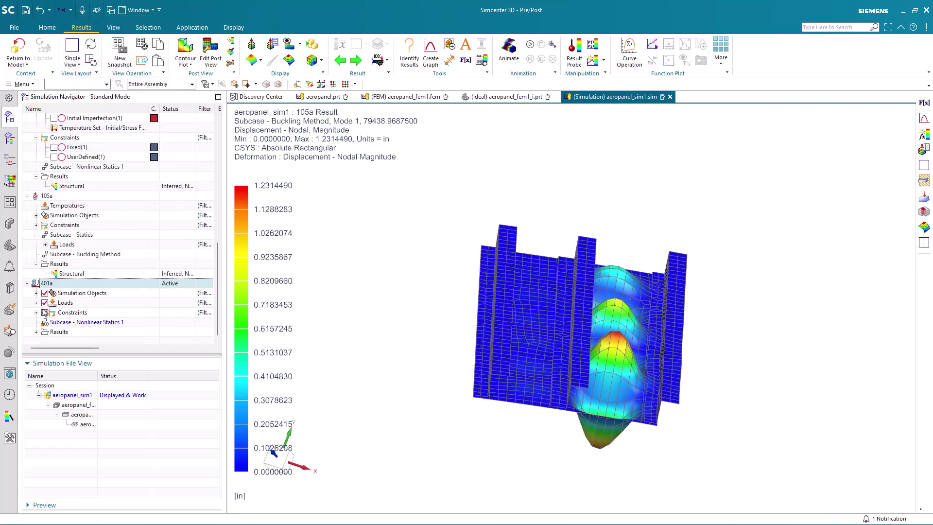
pyautogui.click(36, 303)
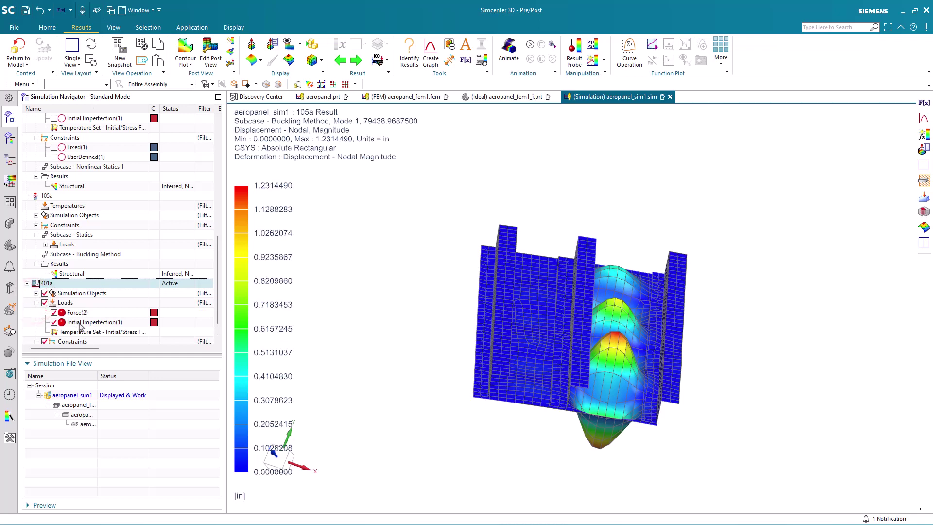
pyautogui.click(25, 48)
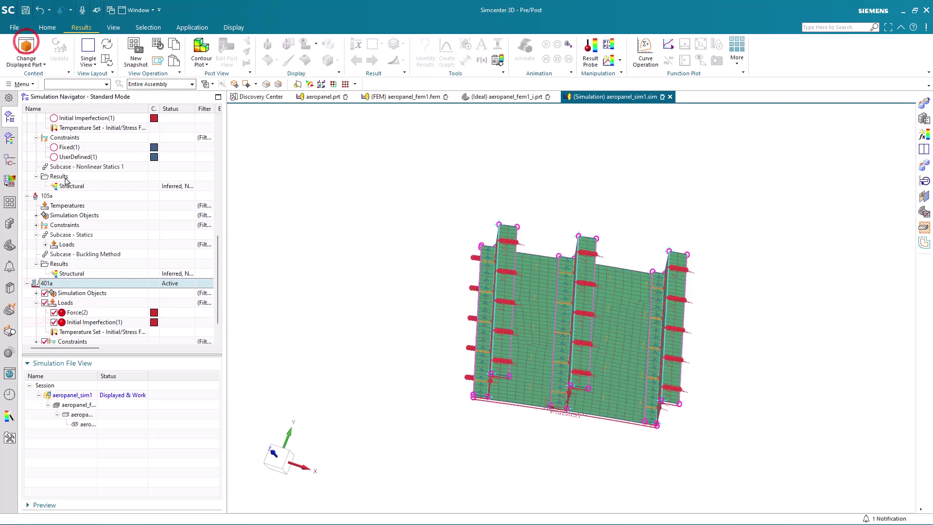
# Set the Initial Imperfection(1) magnitude to the existing field Nodal Displacement Table(1).
pyautogui.doubleClick(99, 322)
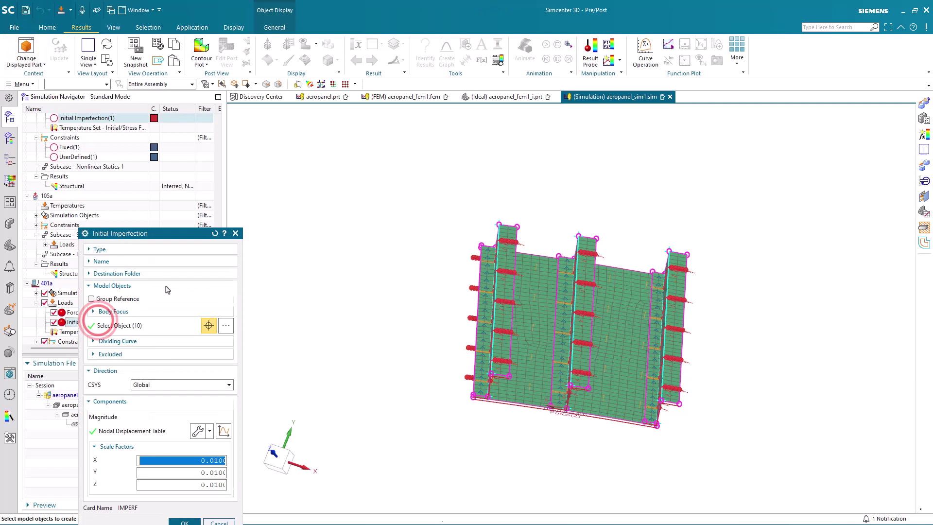
pyautogui.click(209, 423)
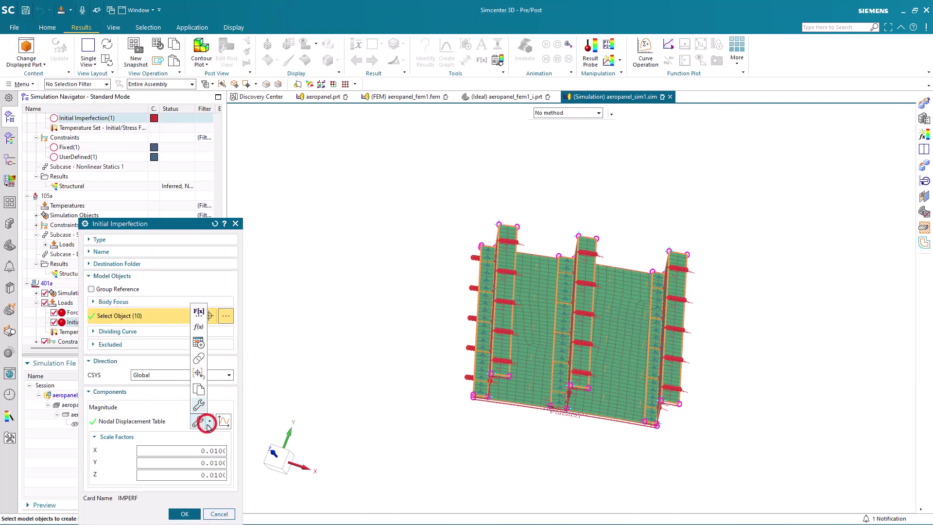
pyautogui.click(197, 314)
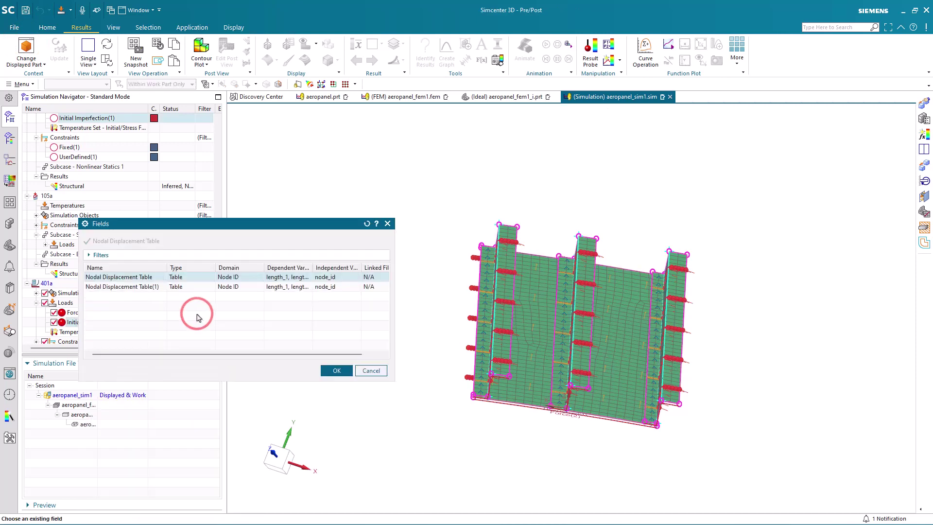
pyautogui.click(147, 287)
pyautogui.click(336, 370)
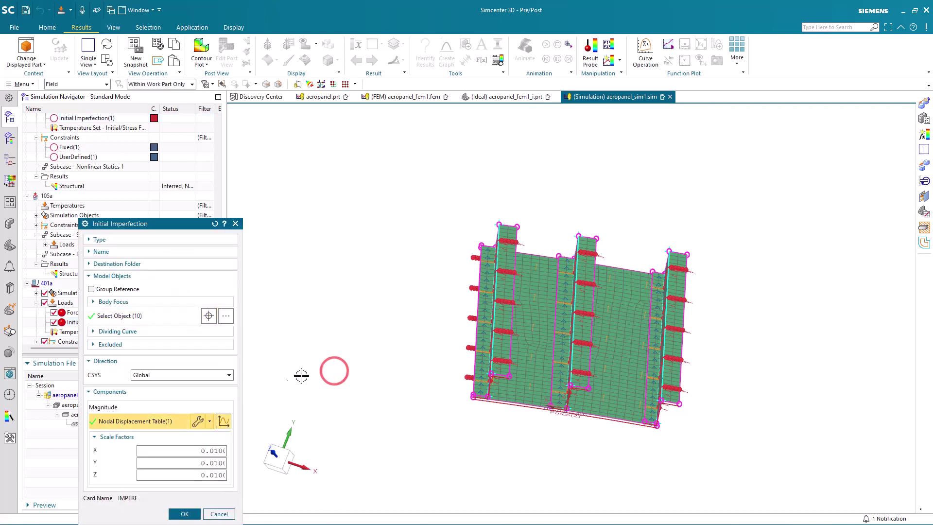
# Apply the imperfection and plot Initial Imperfection(1) with Contour display, peaking at 0.0123145 in.
pyautogui.click(185, 514)
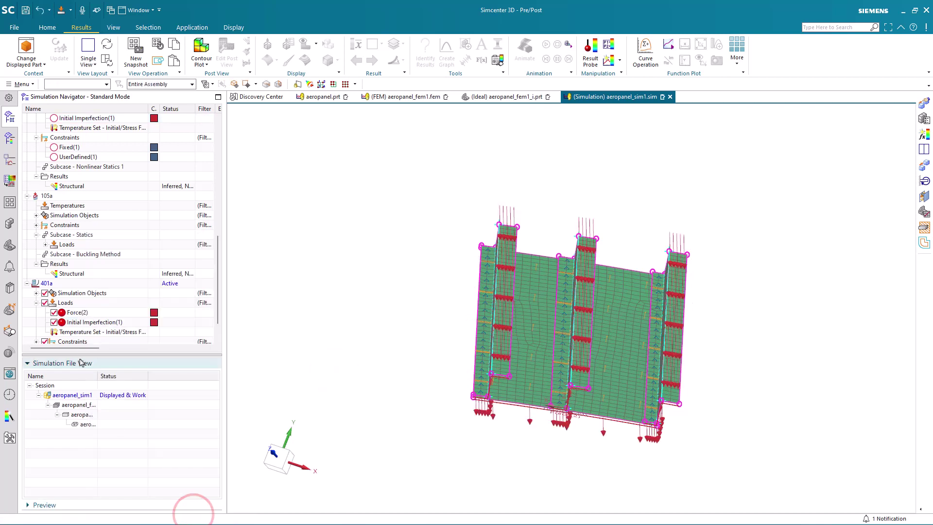
pyautogui.rightClick(76, 321)
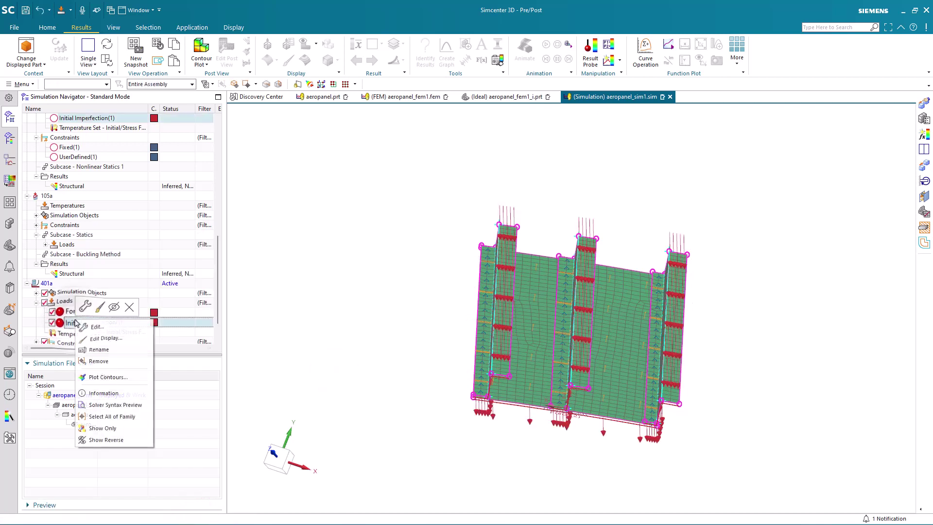
pyautogui.click(108, 377)
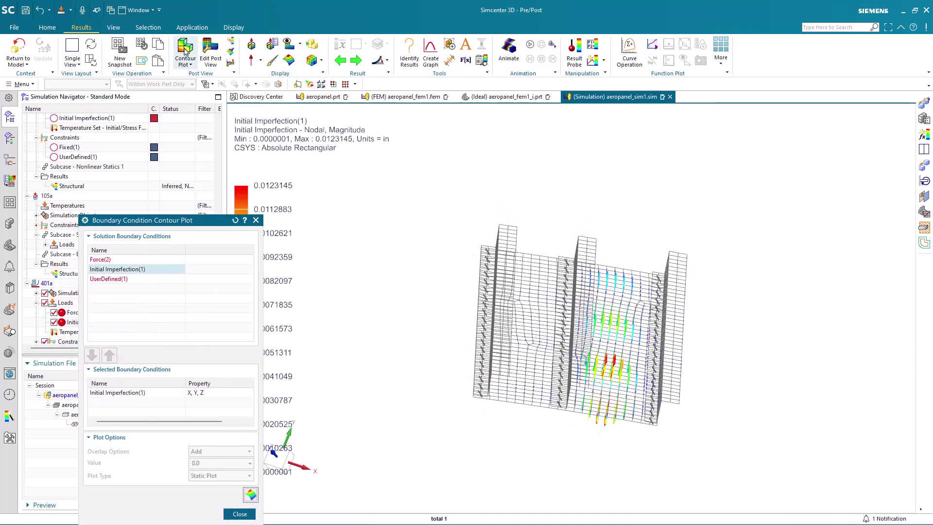
pyautogui.click(261, 60)
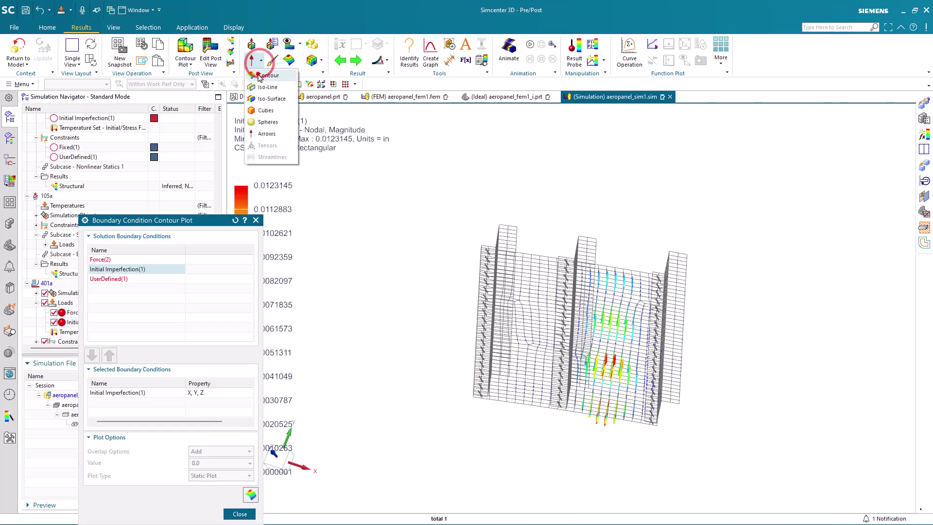
pyautogui.click(259, 74)
pyautogui.scroll(2, 512, 369)
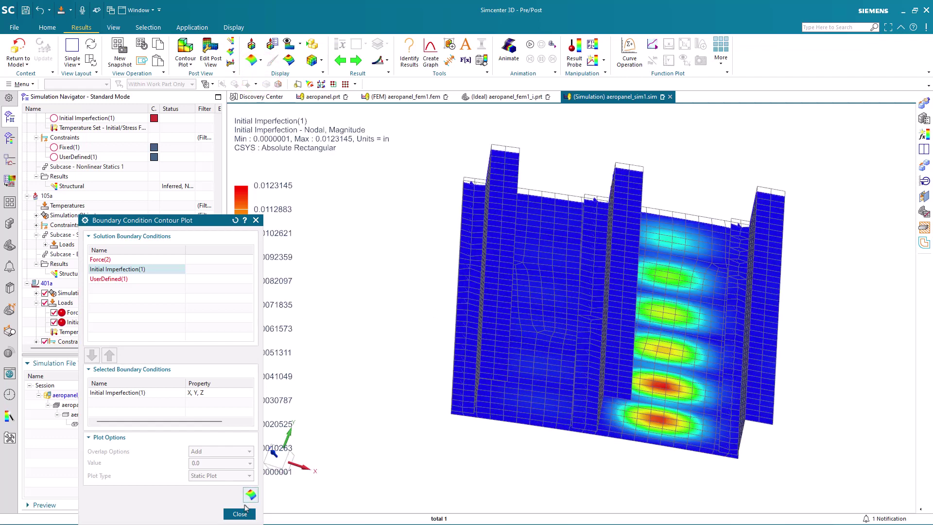
pyautogui.click(240, 514)
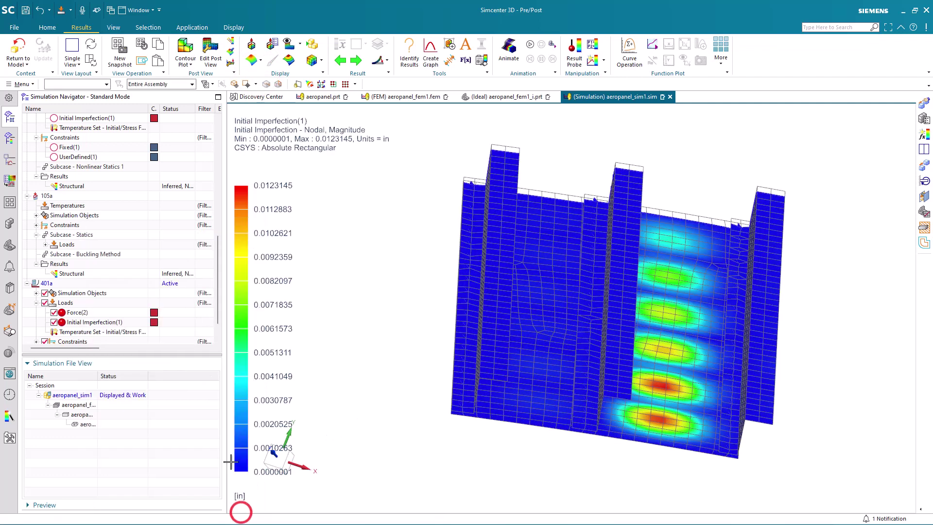
# Solve solution 401a from the model view.
pyautogui.click(16, 49)
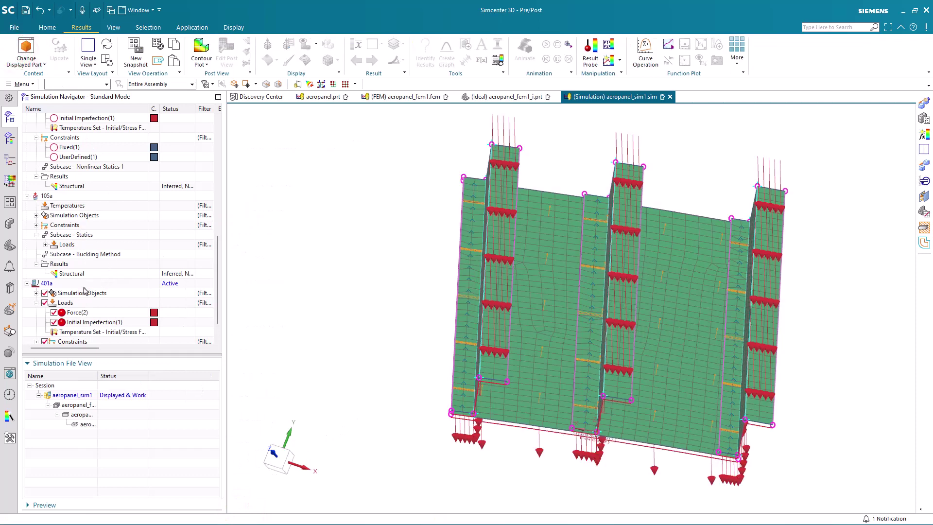
pyautogui.rightClick(51, 285)
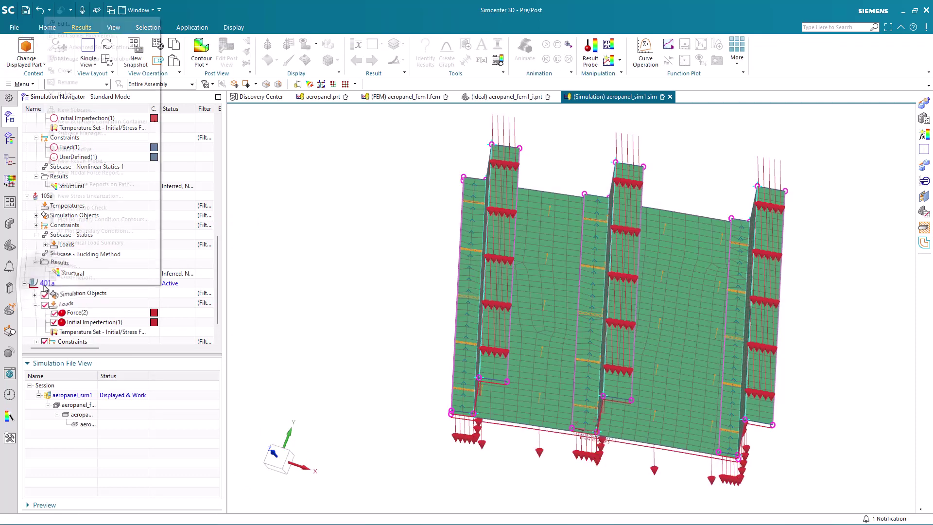
pyautogui.click(64, 254)
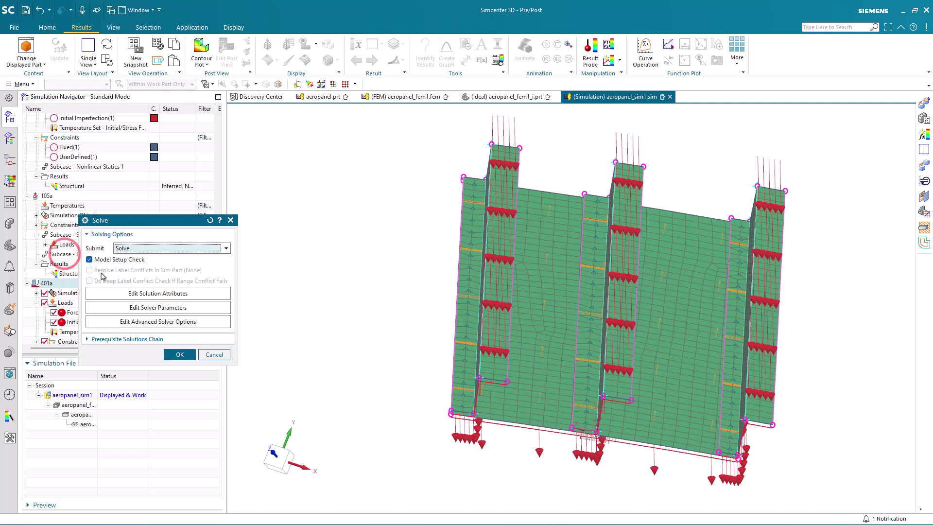
pyautogui.click(184, 356)
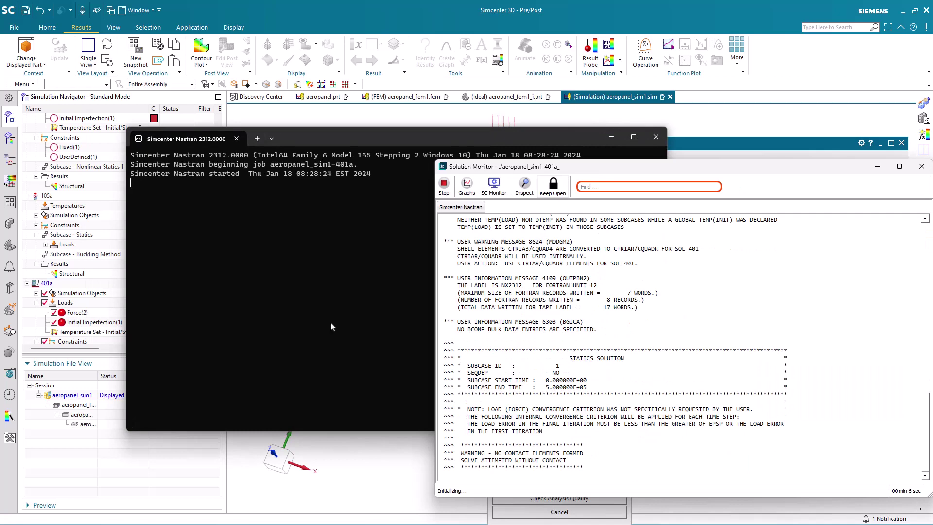
# Monitor translation magnitude live and show the cumulative iteration convergence graph.
pyautogui.click(492, 188)
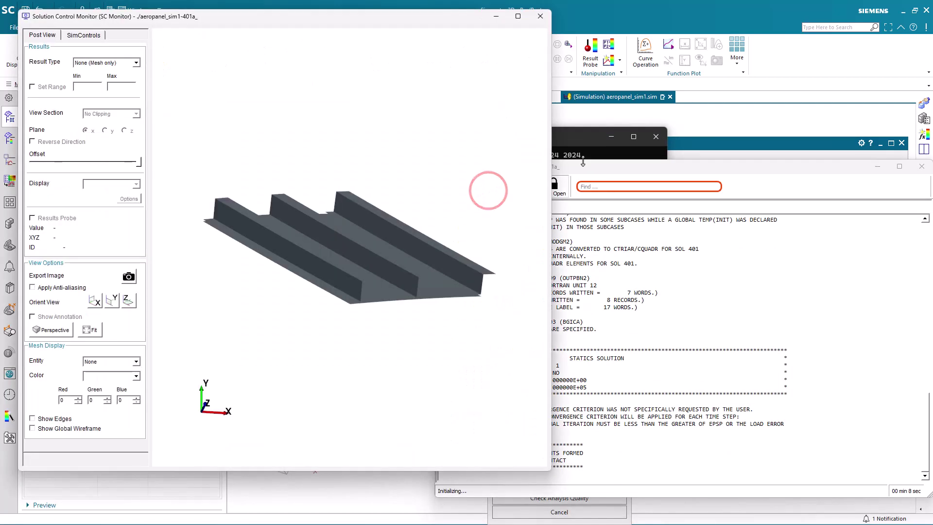
pyautogui.click(136, 63)
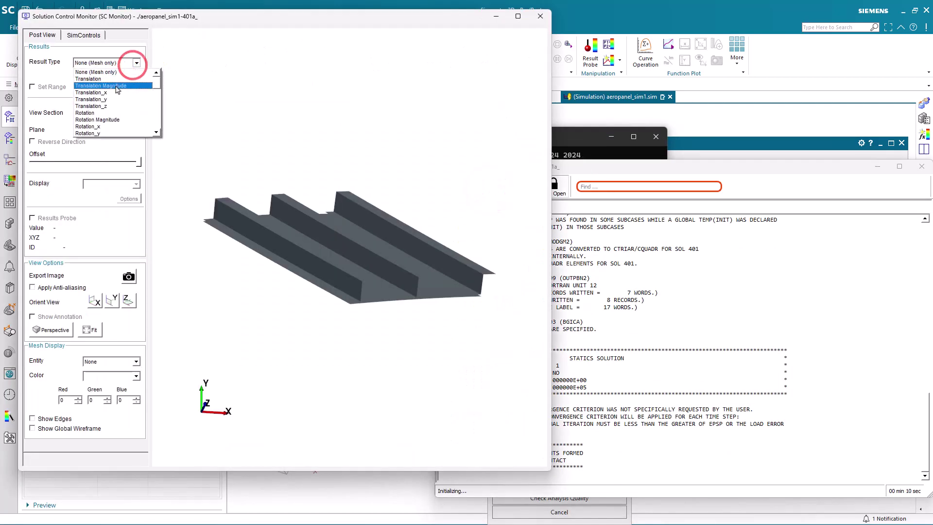
pyautogui.click(116, 83)
pyautogui.click(613, 176)
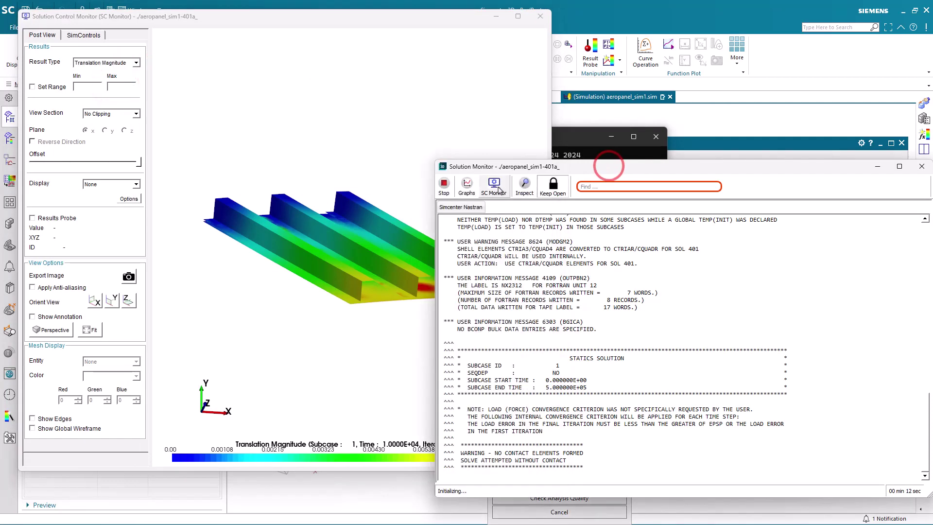
pyautogui.click(469, 186)
pyautogui.moveTo(480, 205)
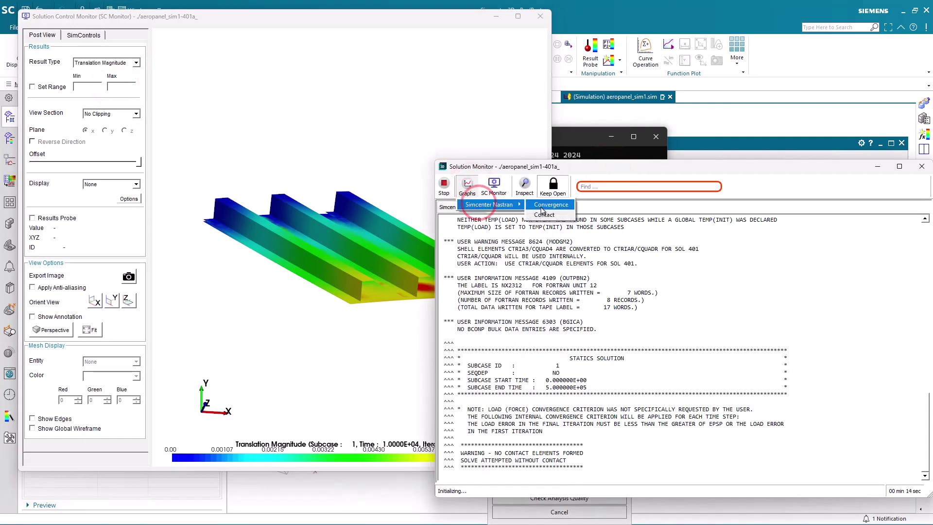
pyautogui.click(541, 207)
pyautogui.moveTo(510, 117); pyautogui.dragTo(764, 113)
pyautogui.click(677, 129)
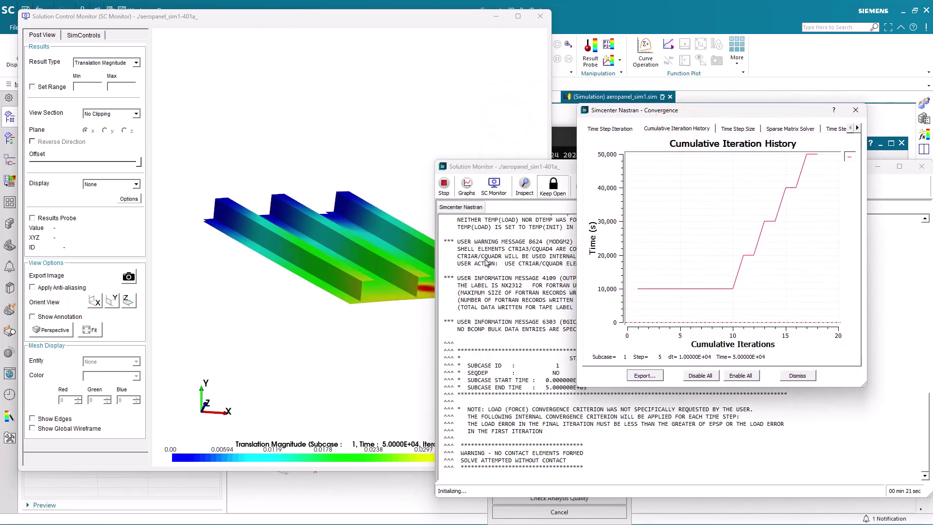
# Close the solver monitor and the solver information log once the job finishes.
pyautogui.moveTo(389, 267); pyautogui.dragTo(328, 304)
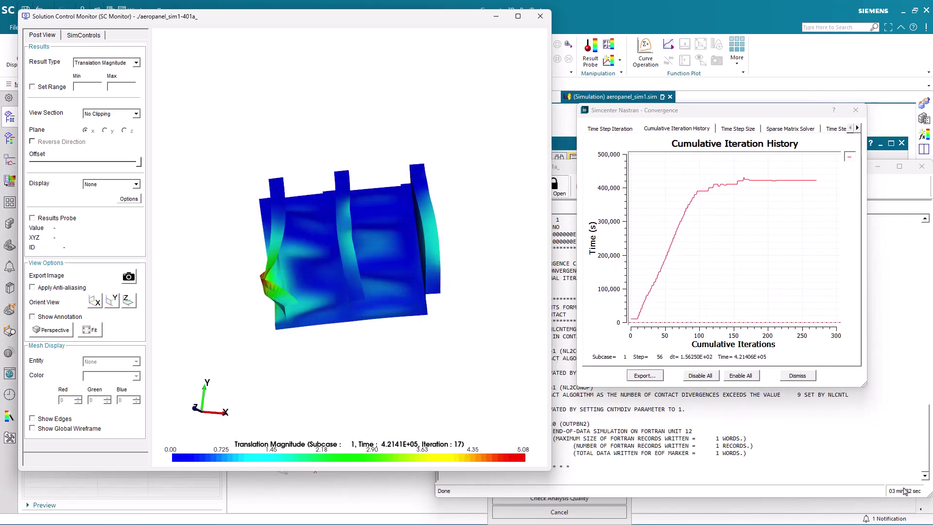
pyautogui.click(912, 173)
pyautogui.click(919, 165)
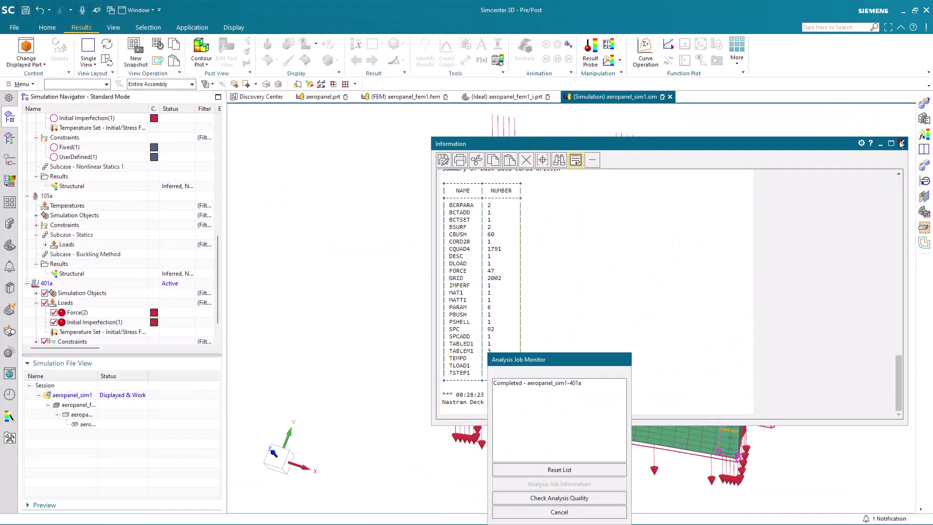
pyautogui.click(901, 144)
# Open the 401a structural results and contour Increment 43 Displacement - Nodal.
pyautogui.click(587, 513)
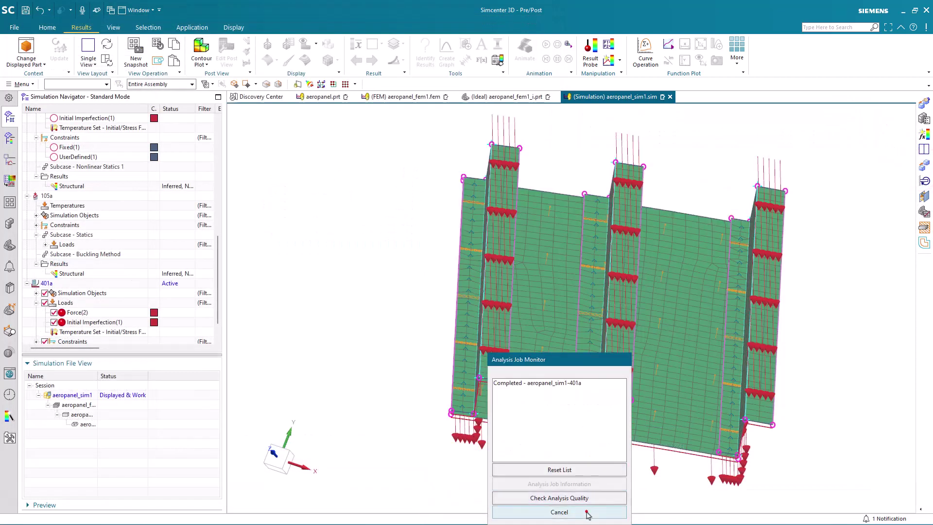
pyautogui.scroll(-1, 82, 332)
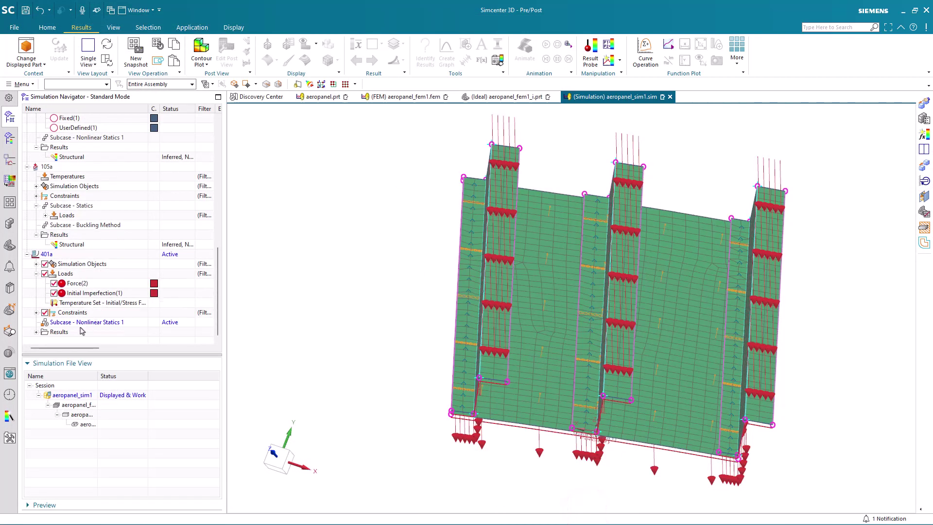
pyautogui.click(36, 332)
pyautogui.doubleClick(58, 333)
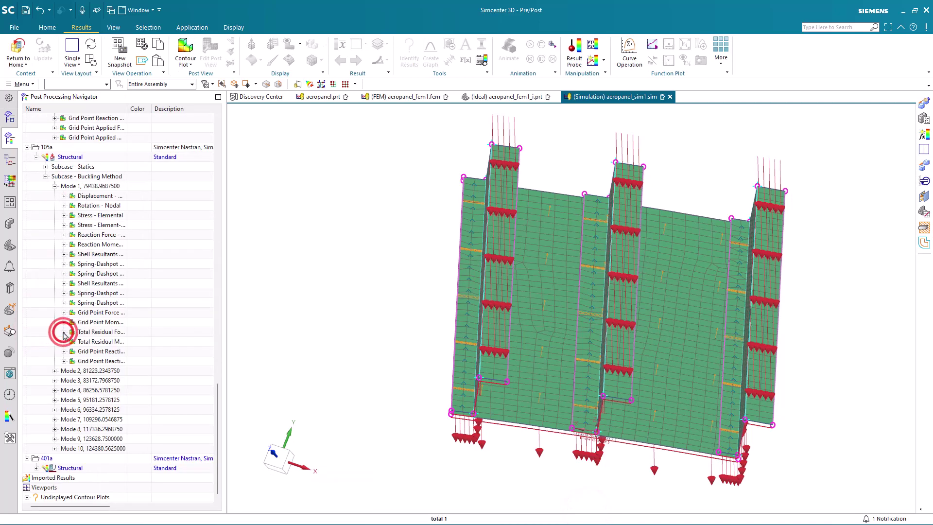
pyautogui.click(36, 468)
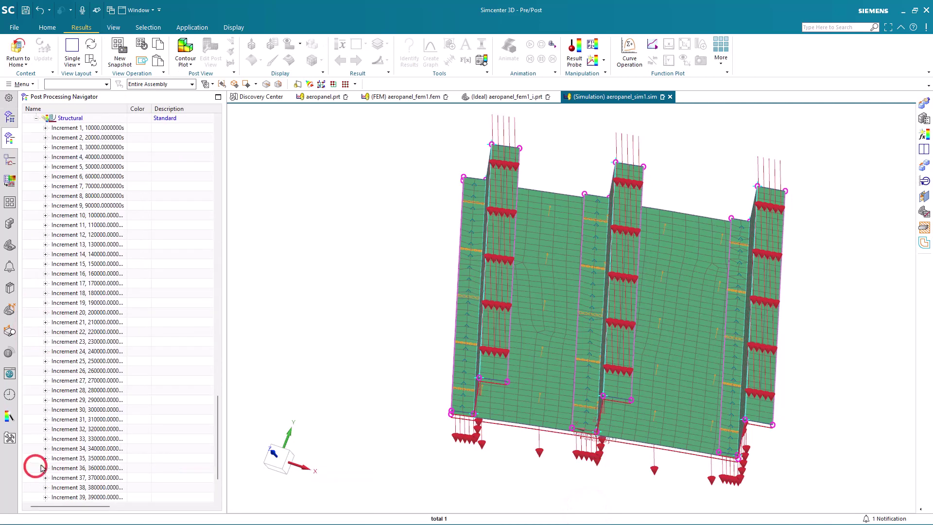
pyautogui.scroll(-3, 41, 468)
pyautogui.click(45, 468)
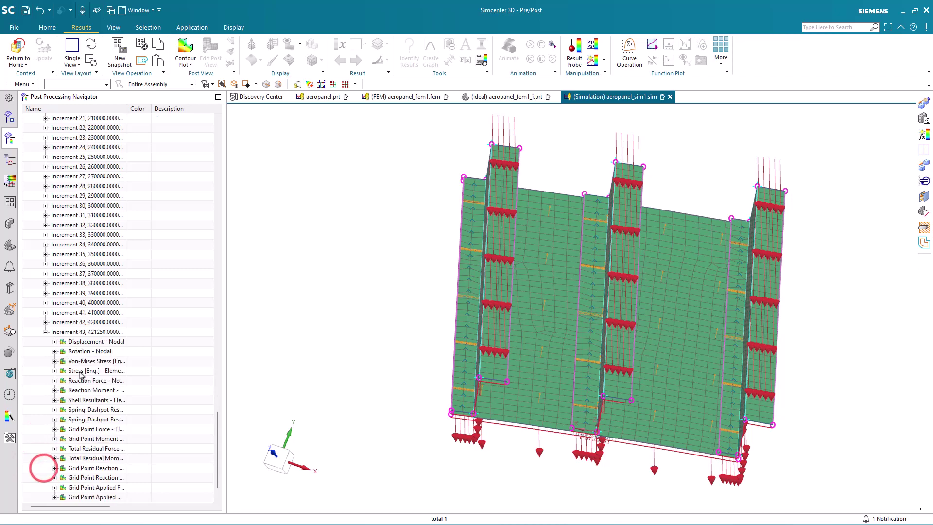
pyautogui.click(84, 342)
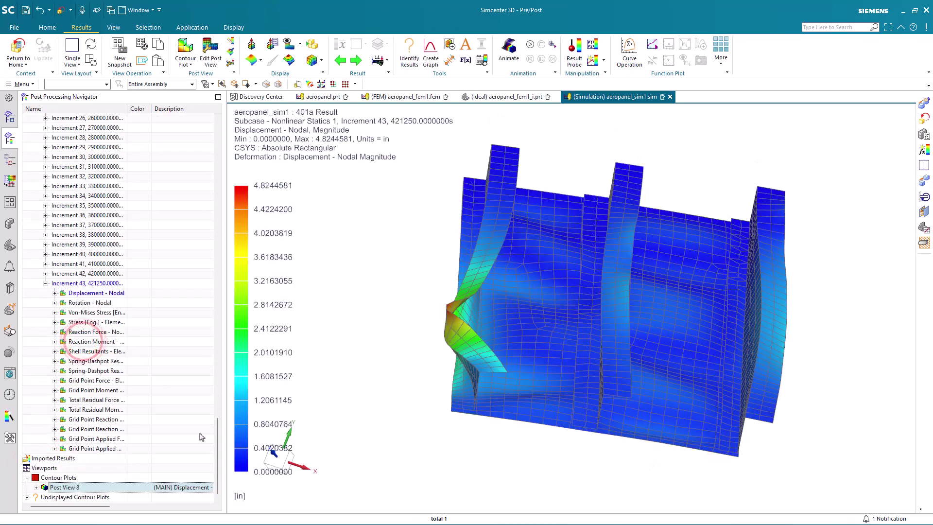
# Place the 401 Increment 44 displacement beside it, synchronize views, and rotate both.
pyautogui.moveTo(217, 450); pyautogui.dragTo(188, 285)
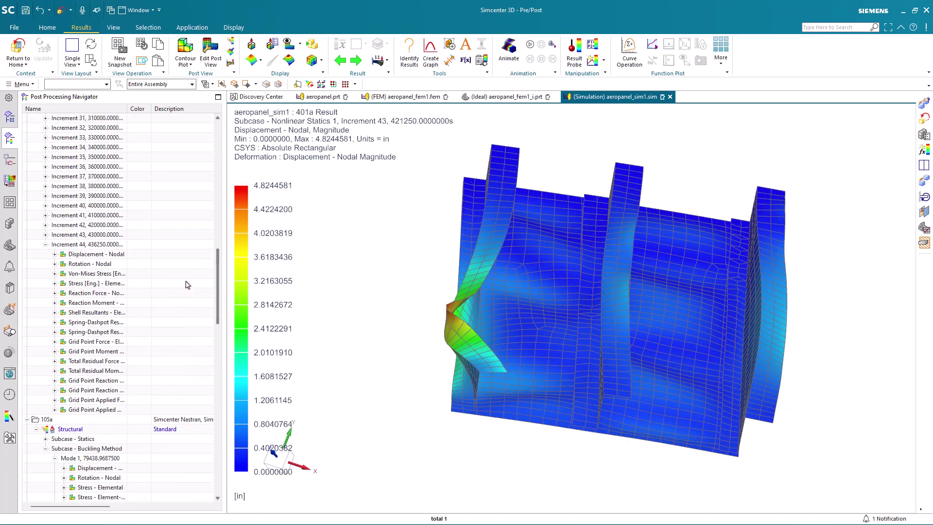
pyautogui.moveTo(99, 256); pyautogui.dragTo(558, 308)
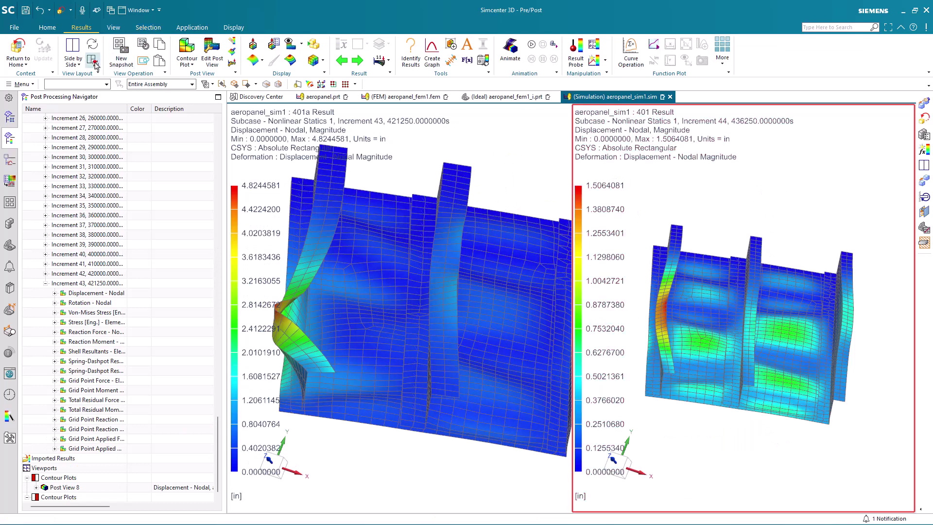
pyautogui.click(92, 44)
pyautogui.moveTo(292, 369); pyautogui.dragTo(310, 394, button='middle')
pyautogui.scroll(-2, 309, 395)
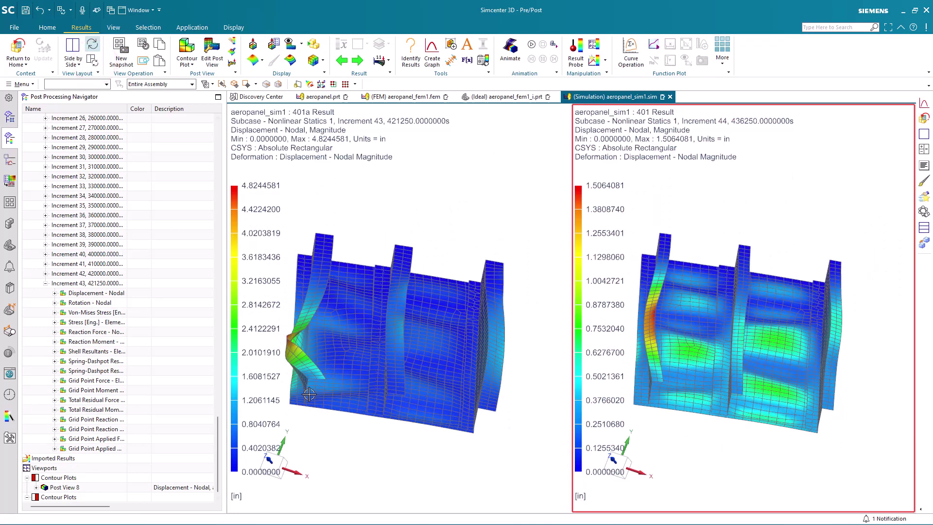
pyautogui.moveTo(422, 400); pyautogui.dragTo(428, 429, button='middle')
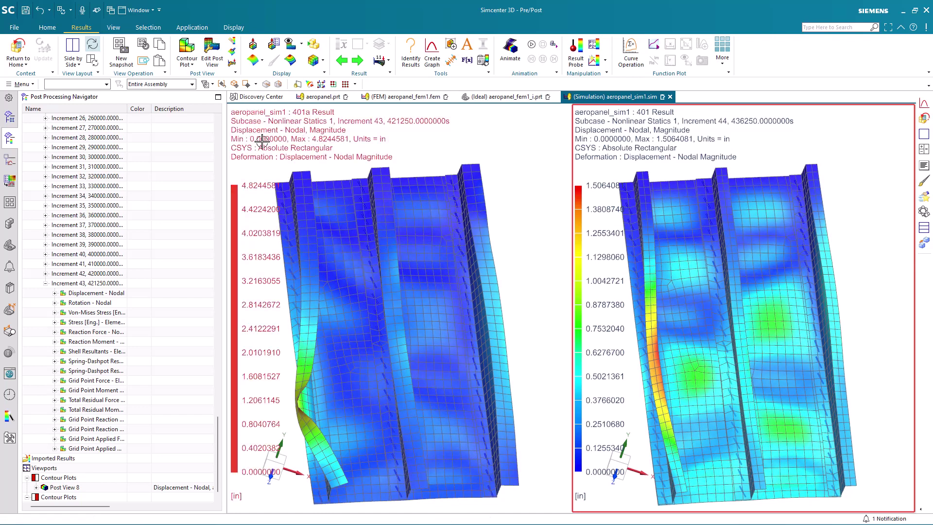
# Graph displacement across time for nodes 1463 and 2492 of the 401 model in a new window.
pyautogui.click(62, 486)
pyautogui.scroll(9, 202, 404)
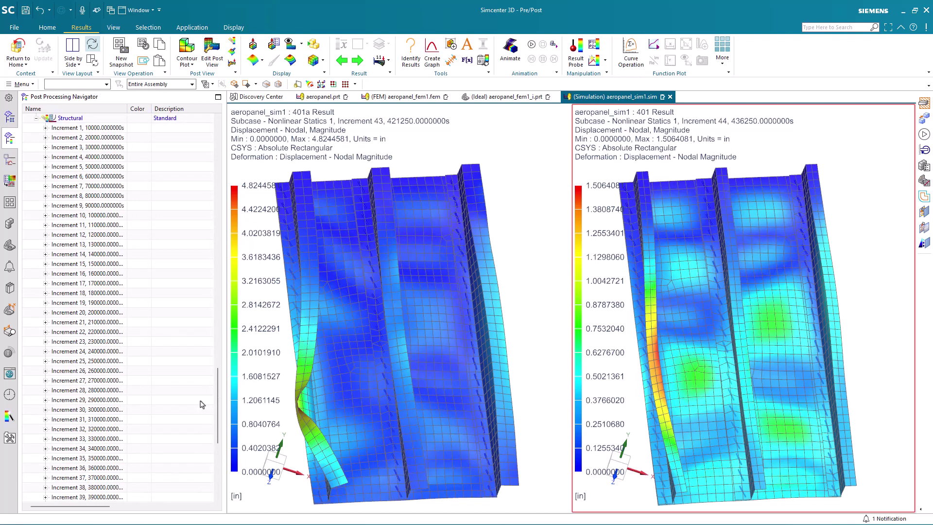
pyautogui.scroll(1, 202, 405)
pyautogui.scroll(20, 217, 389)
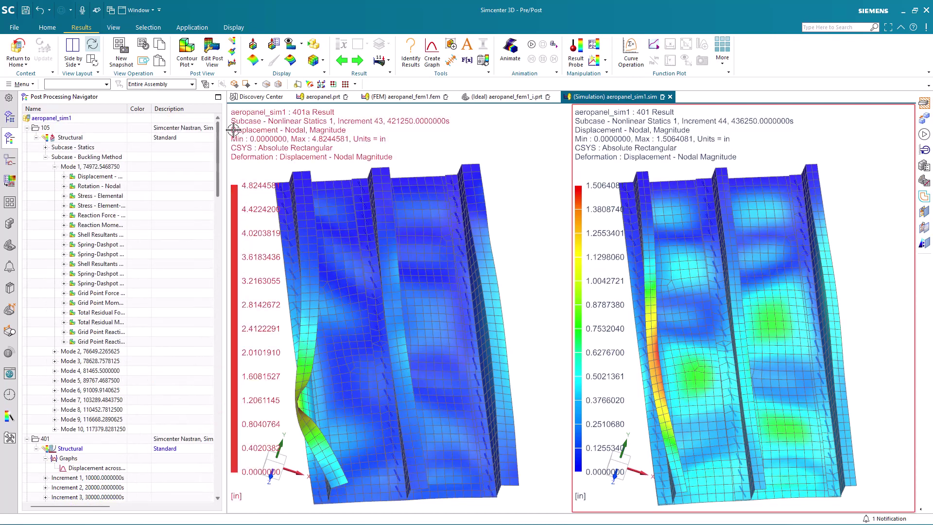
pyautogui.click(431, 57)
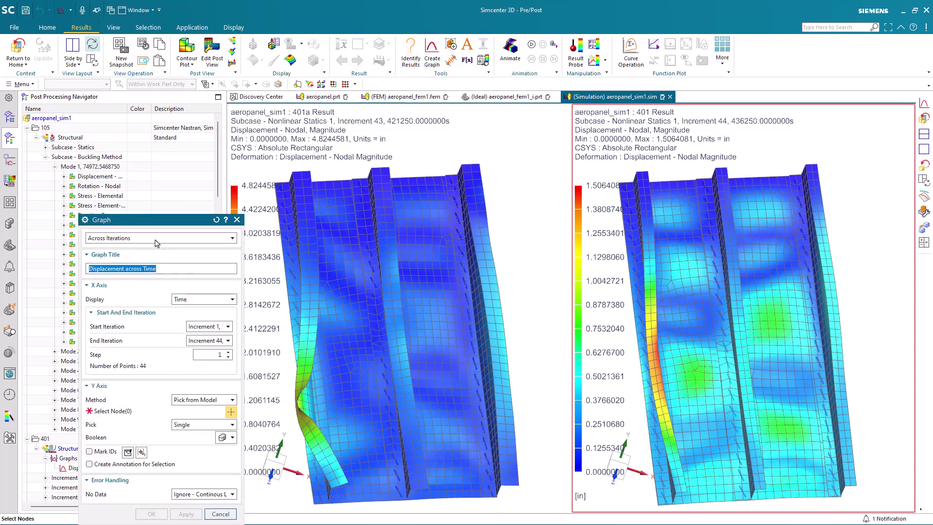
pyautogui.click(697, 378)
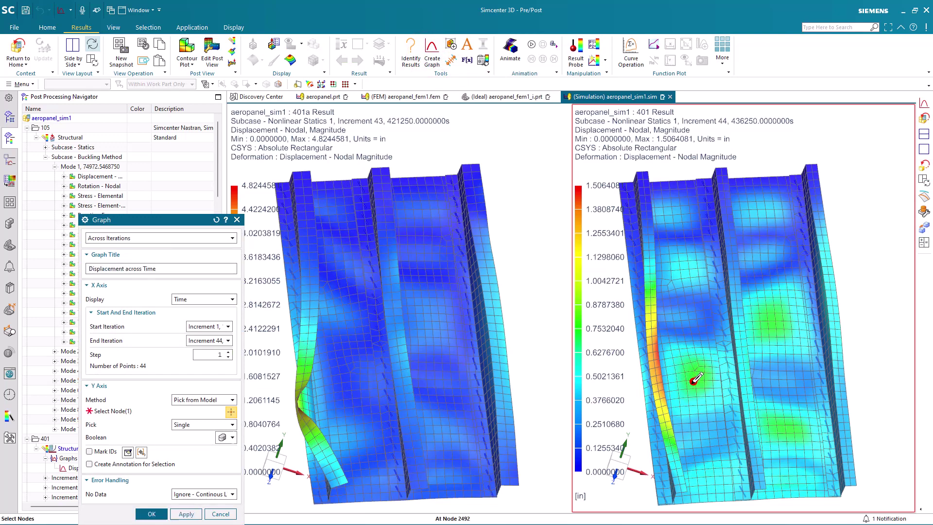
pyautogui.click(660, 365)
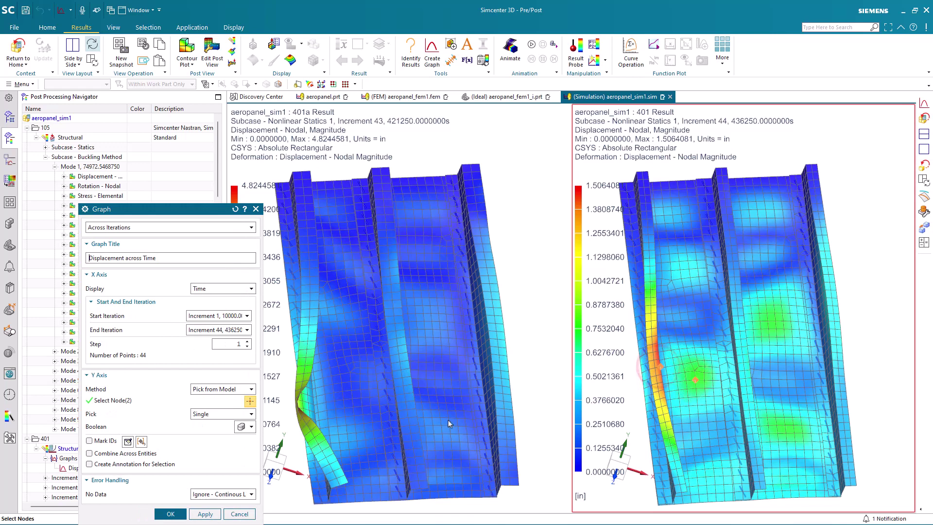
pyautogui.click(171, 514)
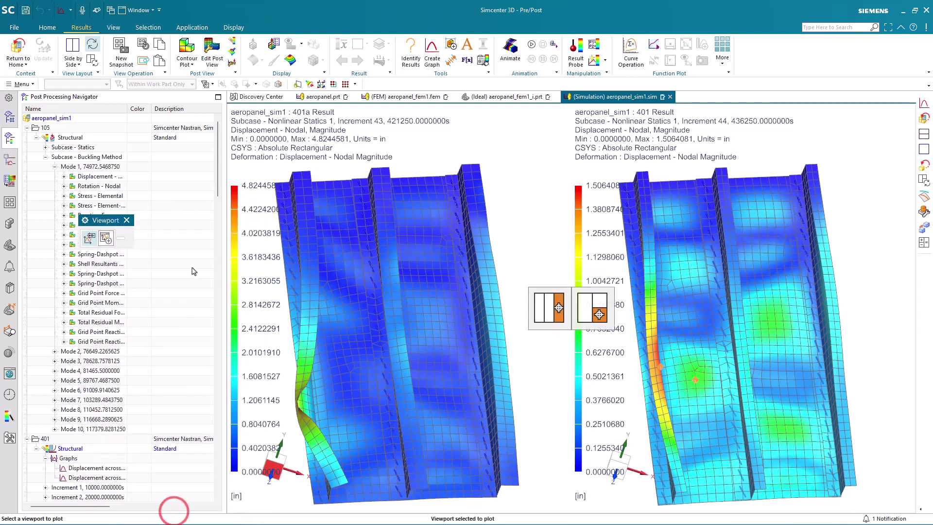
pyautogui.click(106, 238)
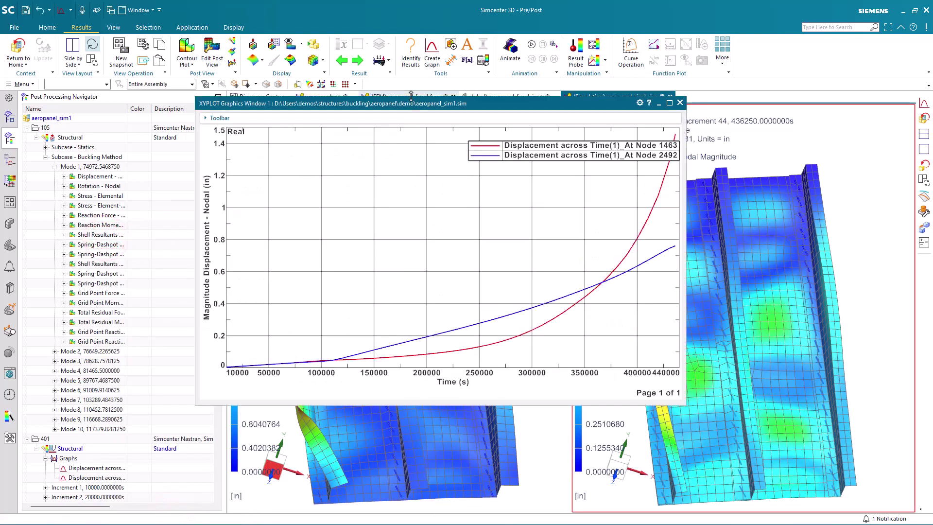
# Move the XY plot window off the left result and adjust the display.
pyautogui.moveTo(411, 105); pyautogui.dragTo(636, 78)
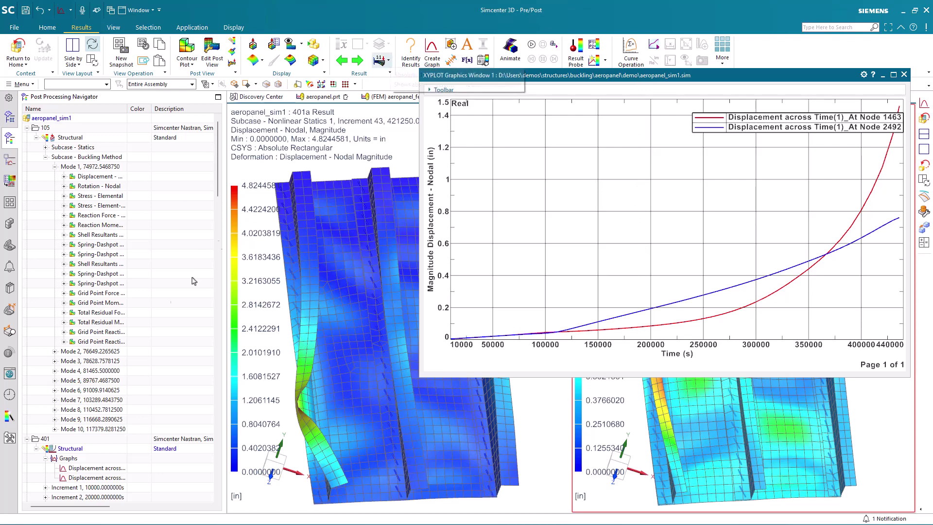
pyautogui.scroll(-12, 93, 443)
pyautogui.scroll(-3, 92, 443)
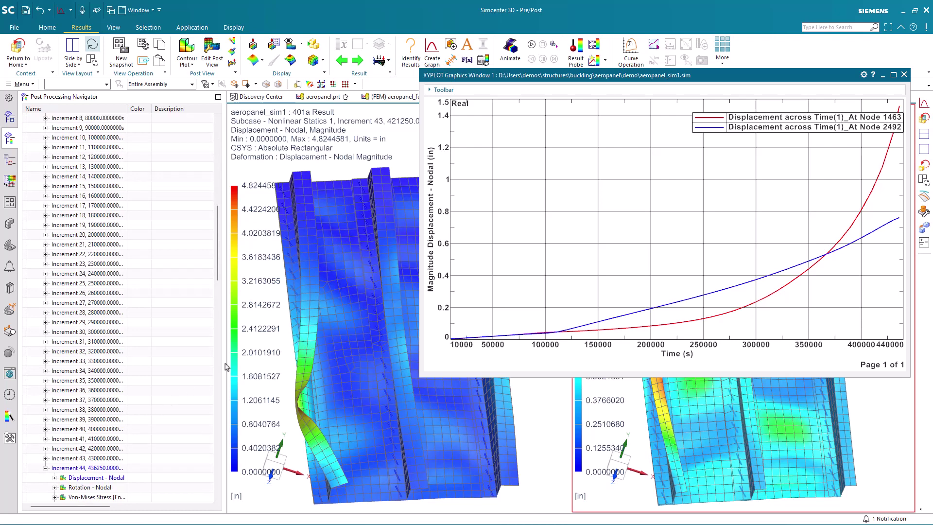
pyautogui.moveTo(218, 263); pyautogui.dragTo(221, 490)
# Overlay displacement-across-time curves for 401a nodes 3602 and 4298 onto the existing XY plot.
pyautogui.click(65, 478)
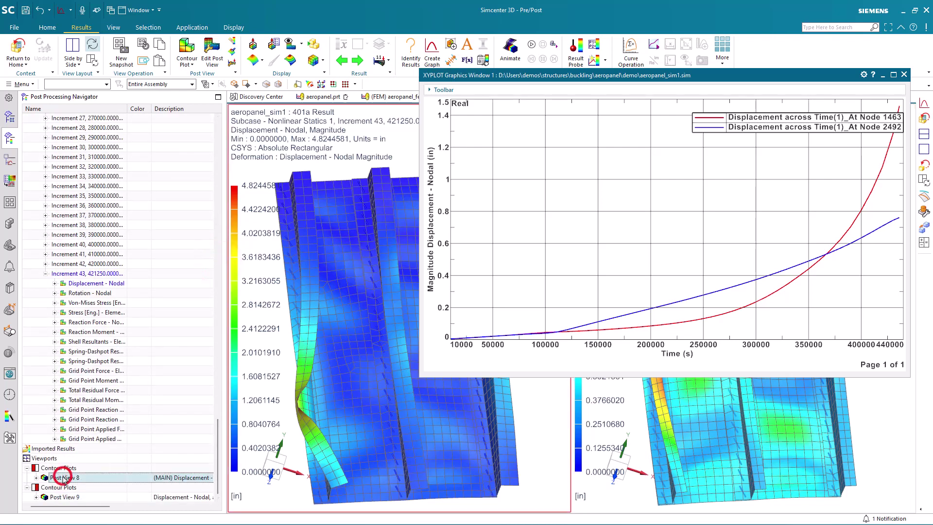
pyautogui.click(429, 51)
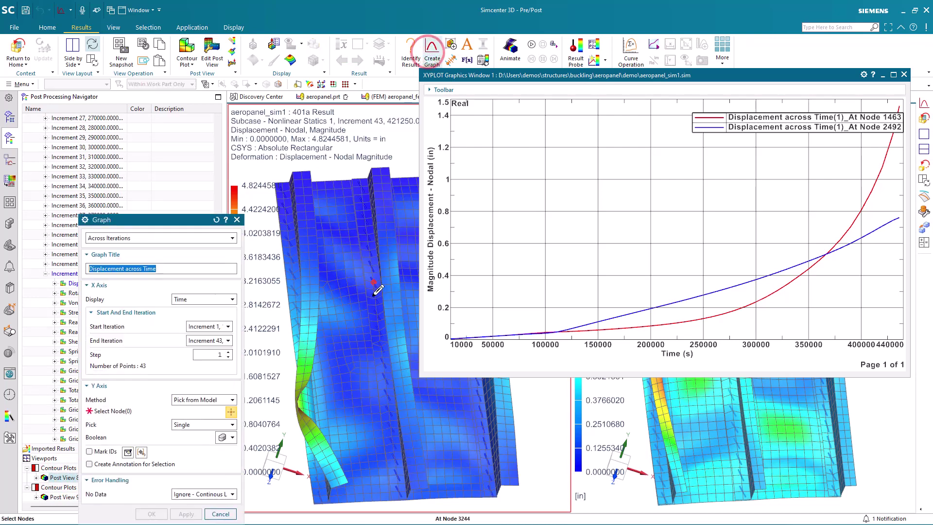
pyautogui.click(354, 424)
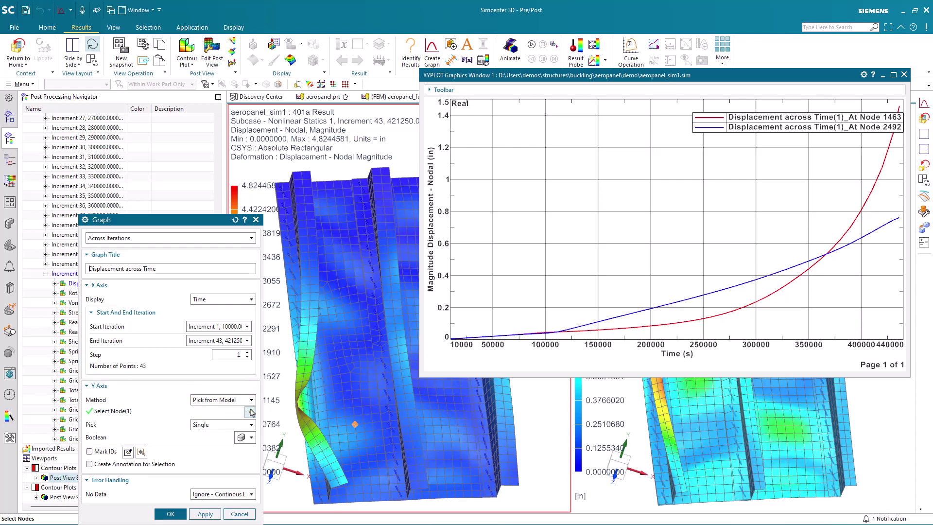
pyautogui.click(297, 402)
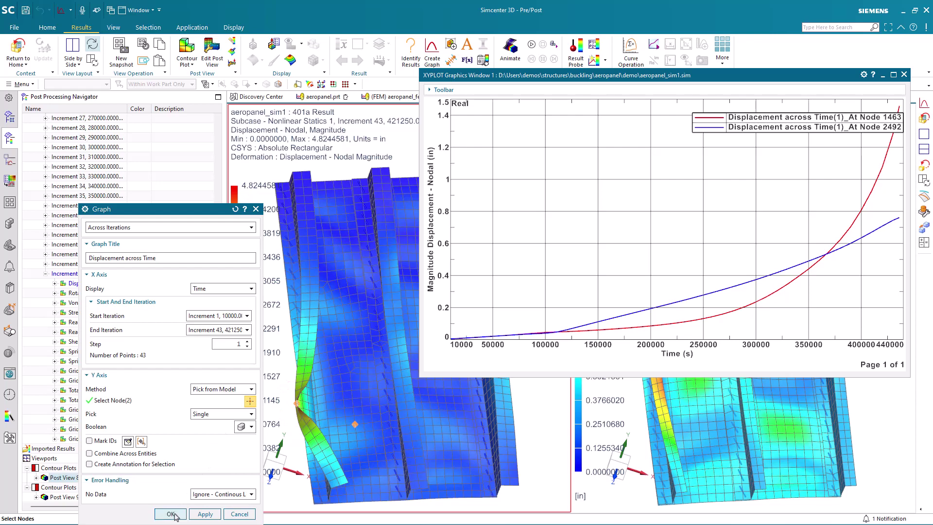
pyautogui.click(171, 514)
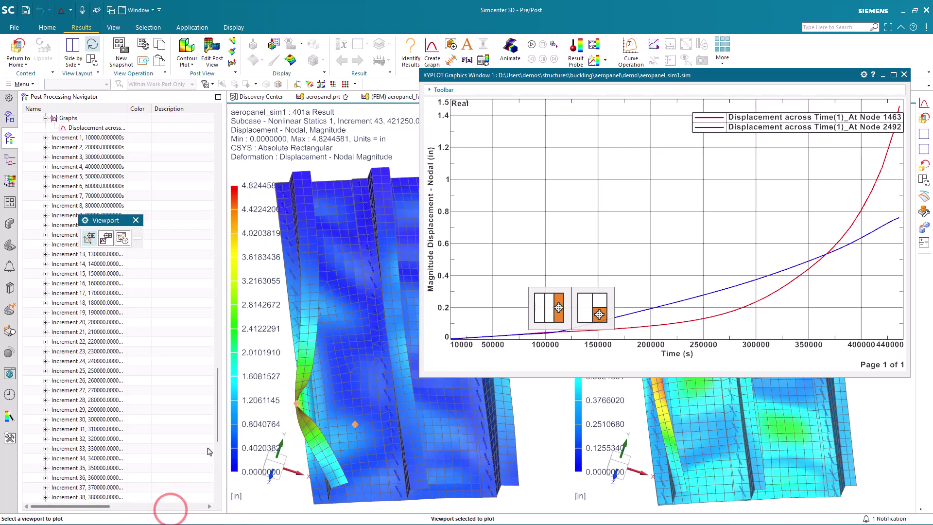
pyautogui.click(107, 238)
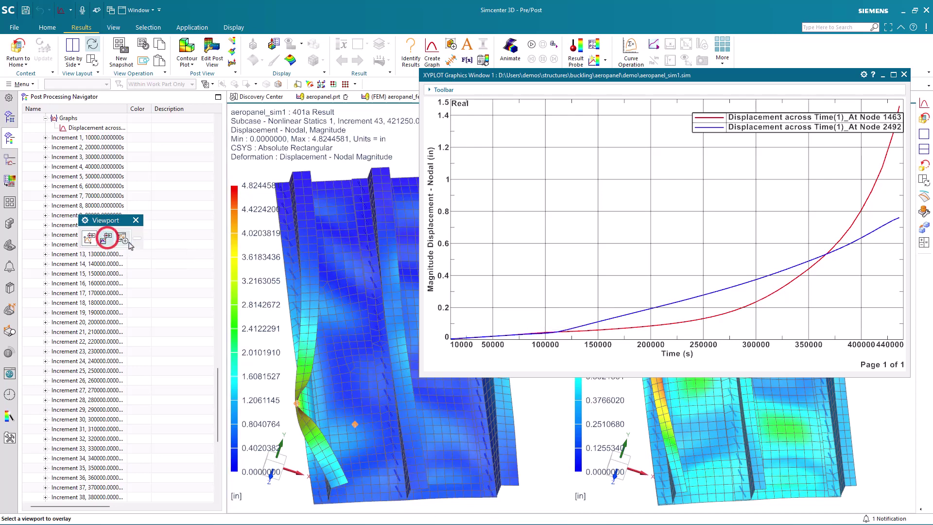
pyautogui.click(649, 211)
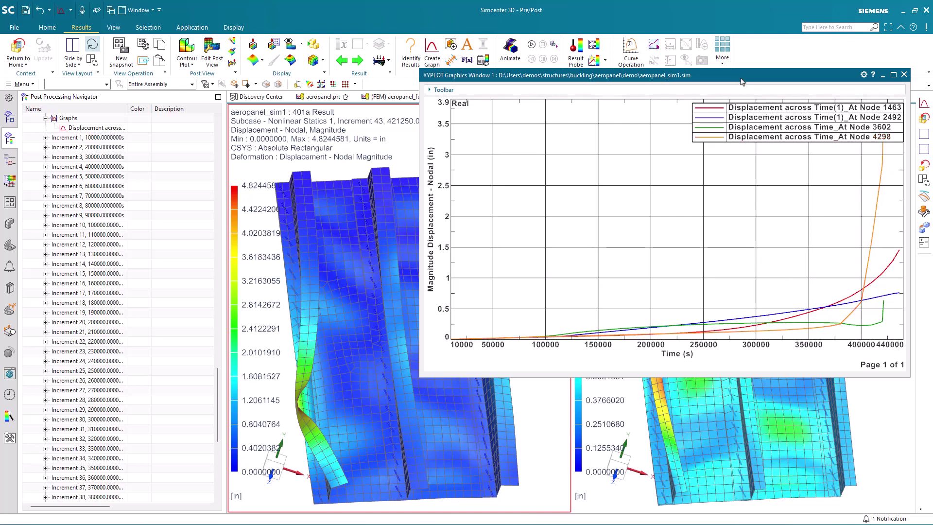
pyautogui.moveTo(737, 75); pyautogui.dragTo(685, 222)
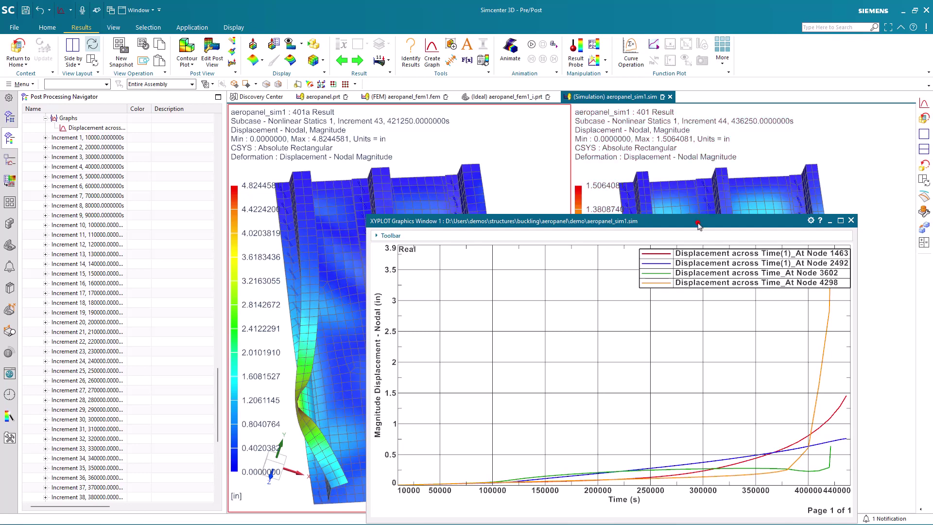
pyautogui.moveTo(698, 224); pyautogui.dragTo(686, 163)
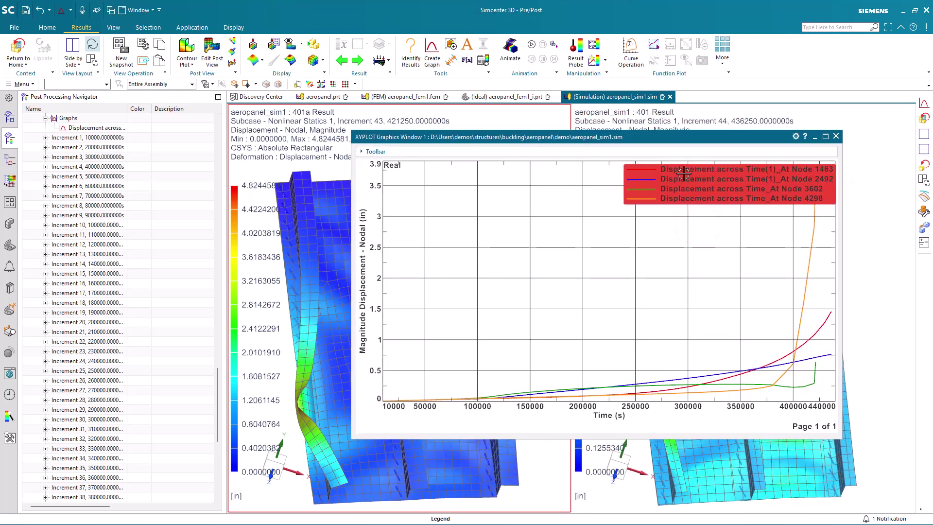